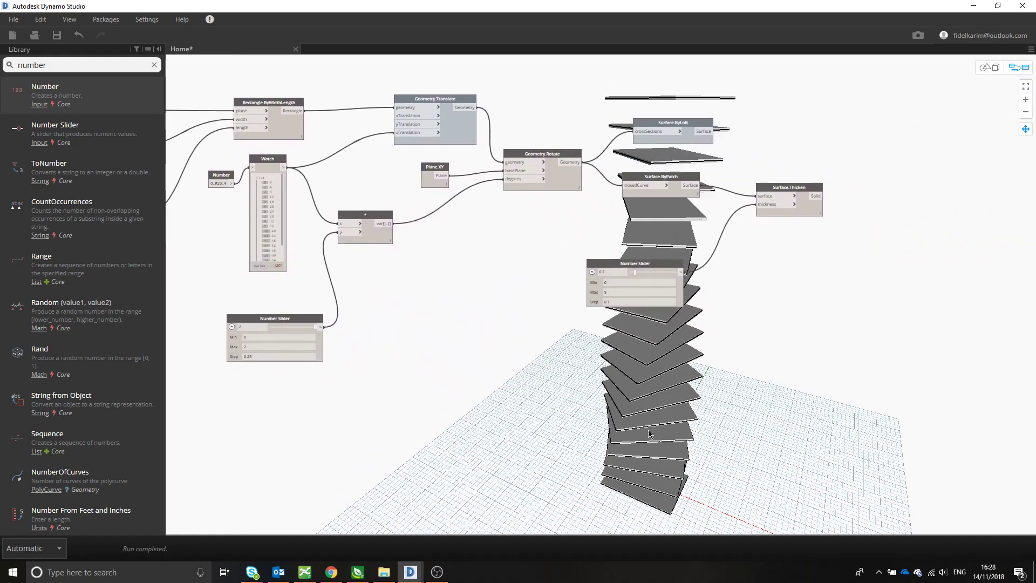
- Try other slider values on the twisting tower: width and length 12, plus different slab thickness and rotation multiplier values
middle_drag(568, 461, 738, 457)
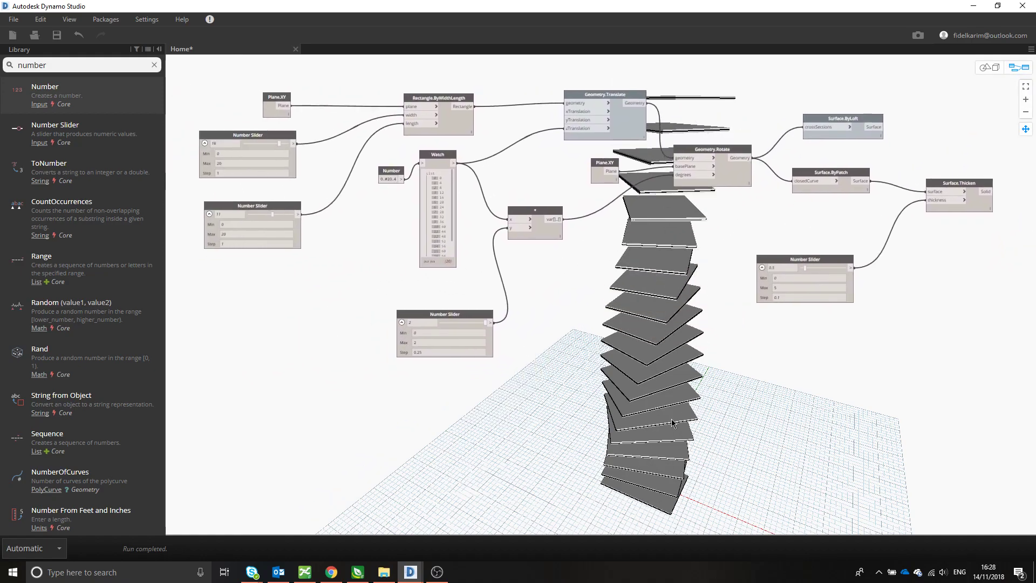
drag(277, 142, 270, 144)
mouse_move(273, 216)
mouse_down()
mouse_move(262, 216)
mouse_move(274, 215)
mouse_up()
drag(806, 267, 813, 267)
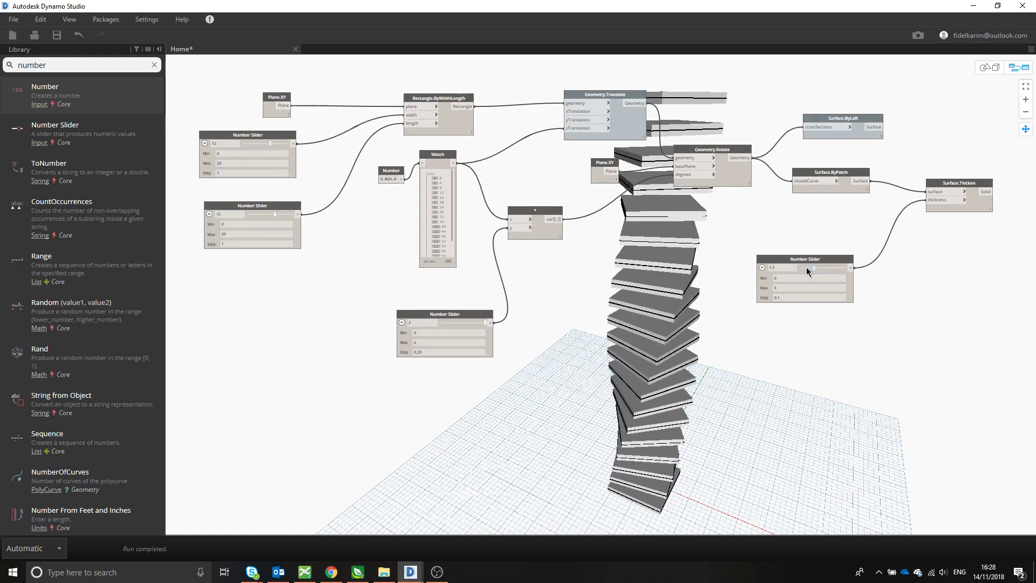
drag(813, 267, 810, 268)
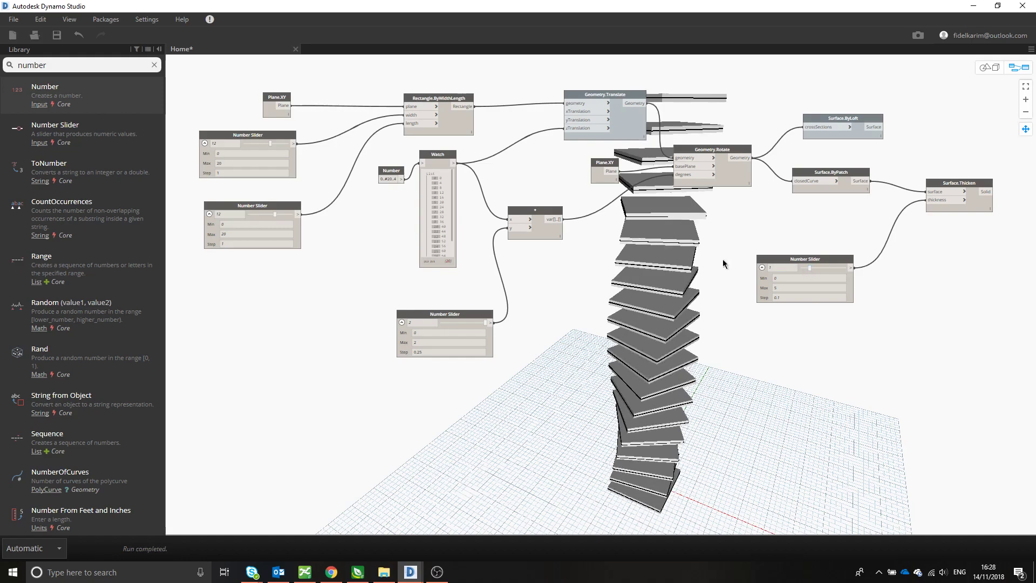
mouse_move(443, 312)
mouse_down()
mouse_move(425, 300)
mouse_move(449, 311)
mouse_up()
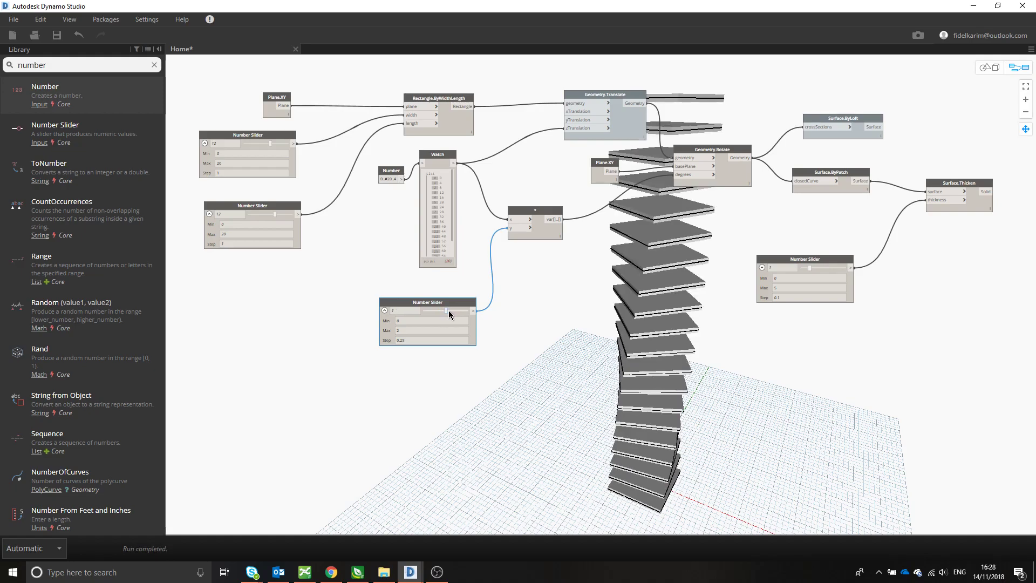
click(536, 319)
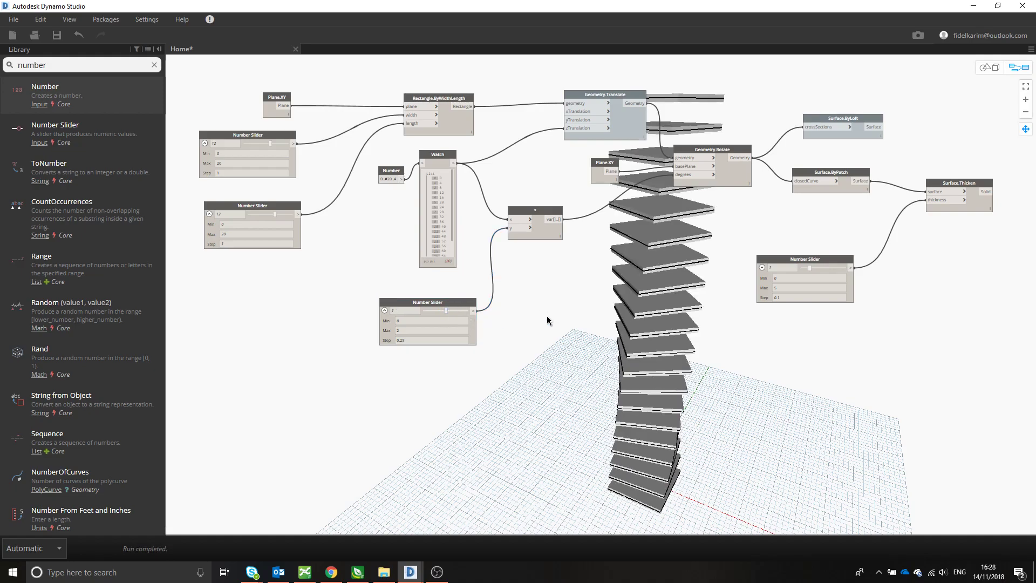
- Delete all the nodes of the tower graph from the workspace
scroll(574, 338, down, 3)
middle_drag(645, 352, 615, 353)
drag(236, 89, 894, 405)
key(Delete)
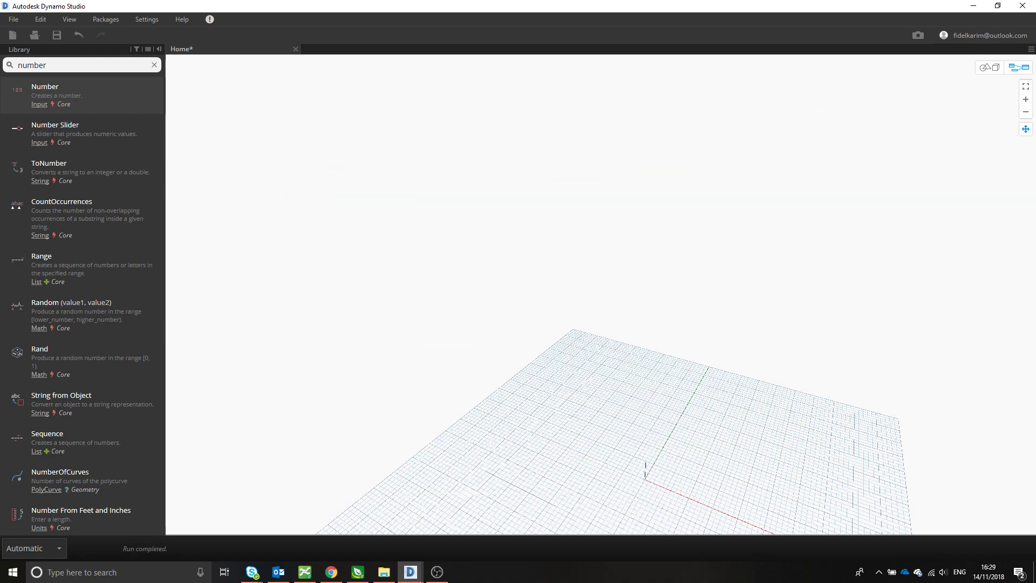
key(alt+Tab)
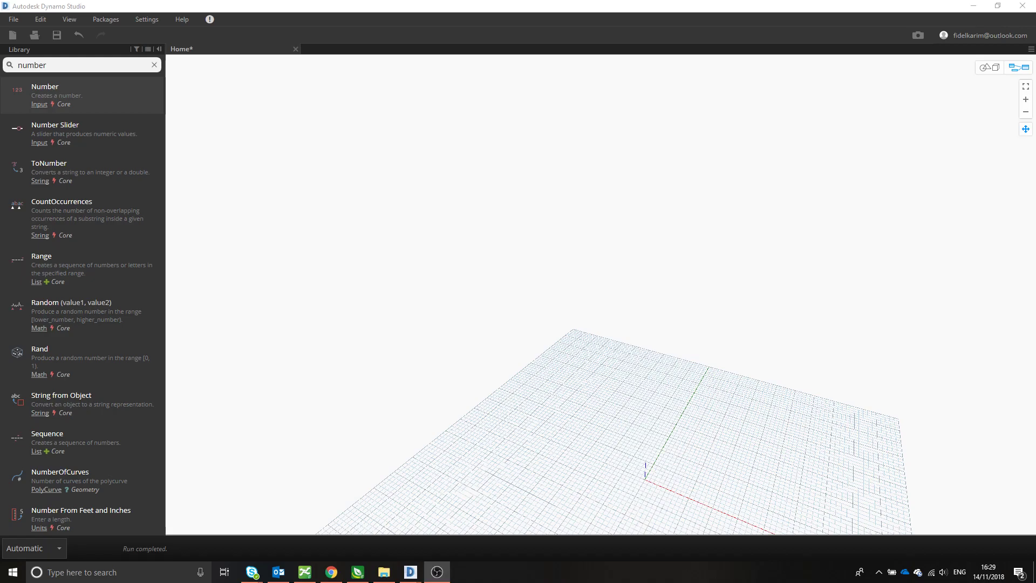
click(575, 348)
click(996, 64)
middle_drag(720, 451, 578, 258)
scroll(545, 255, up, 4)
middle_drag(499, 281, 634, 293)
click(998, 68)
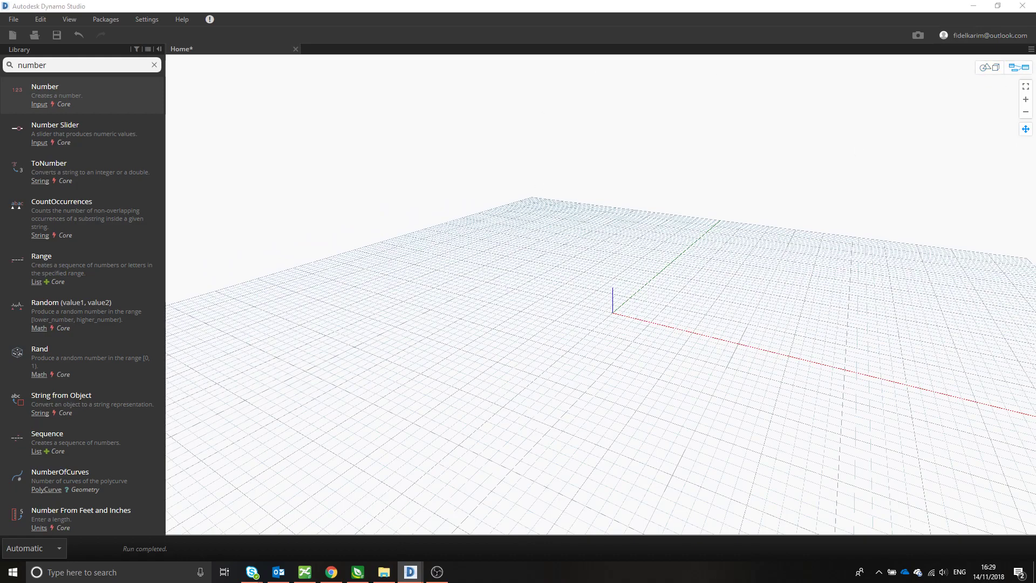
click(577, 212)
click(995, 71)
middle_drag(782, 211, 686, 211)
right_click(361, 197)
- Search the library for "rectangle" and add the ByWidthLength (plane, width, length) node to the workspace
click(81, 64)
drag(80, 65, 23, 45)
text(rectangle)
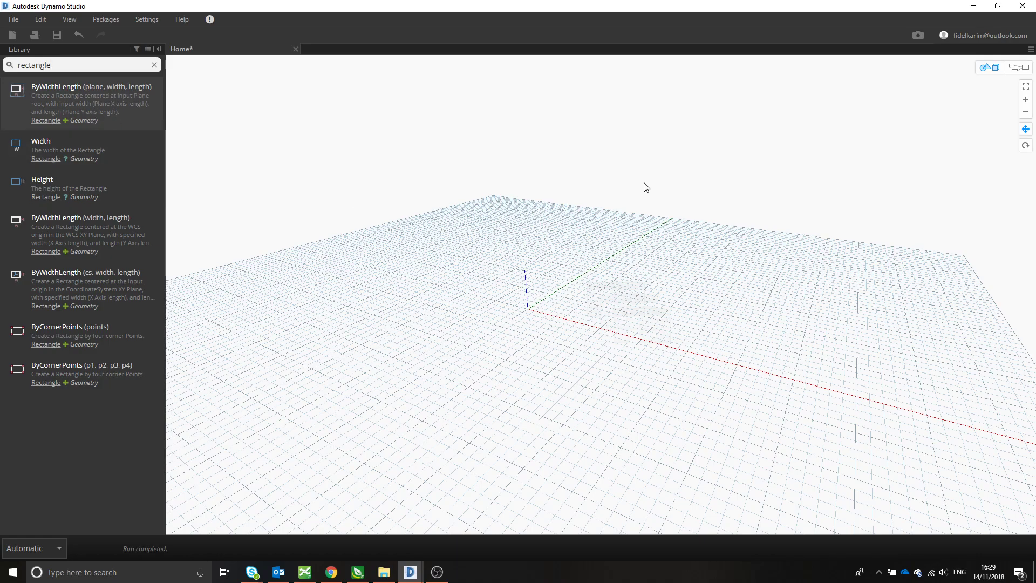
scroll(736, 211, down, 2)
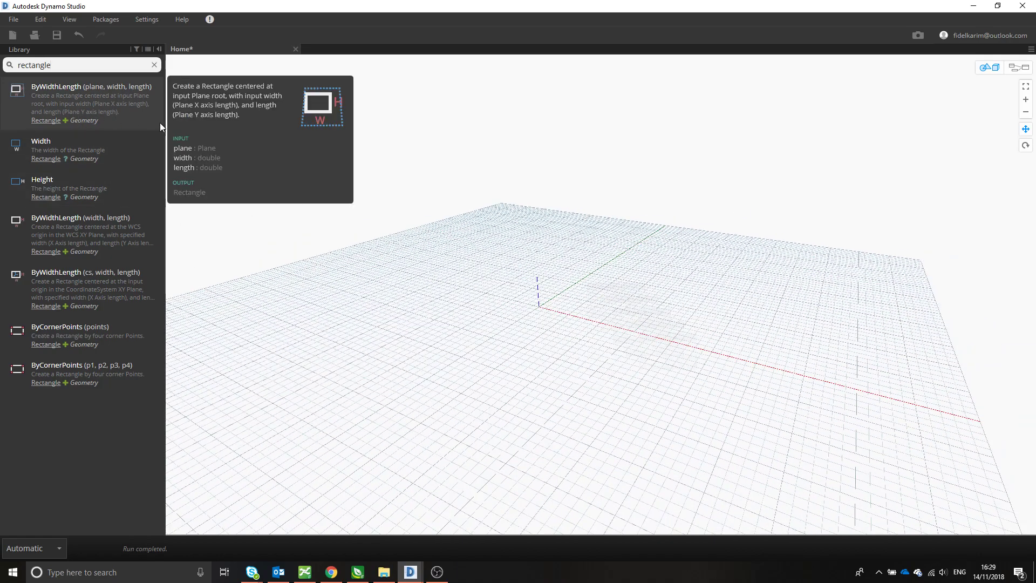
drag(110, 111, 561, 197)
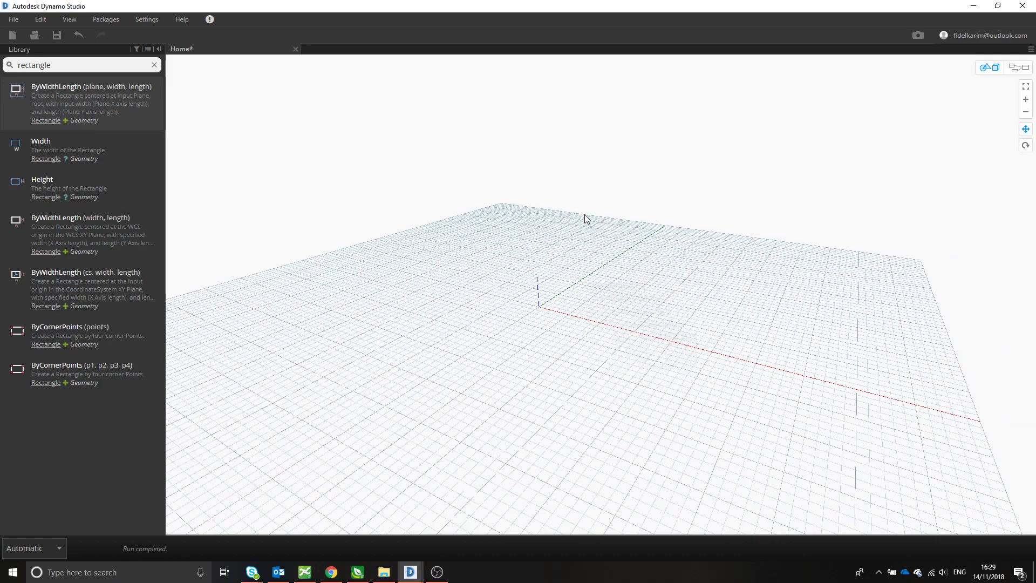
right_click(525, 170)
click(775, 146)
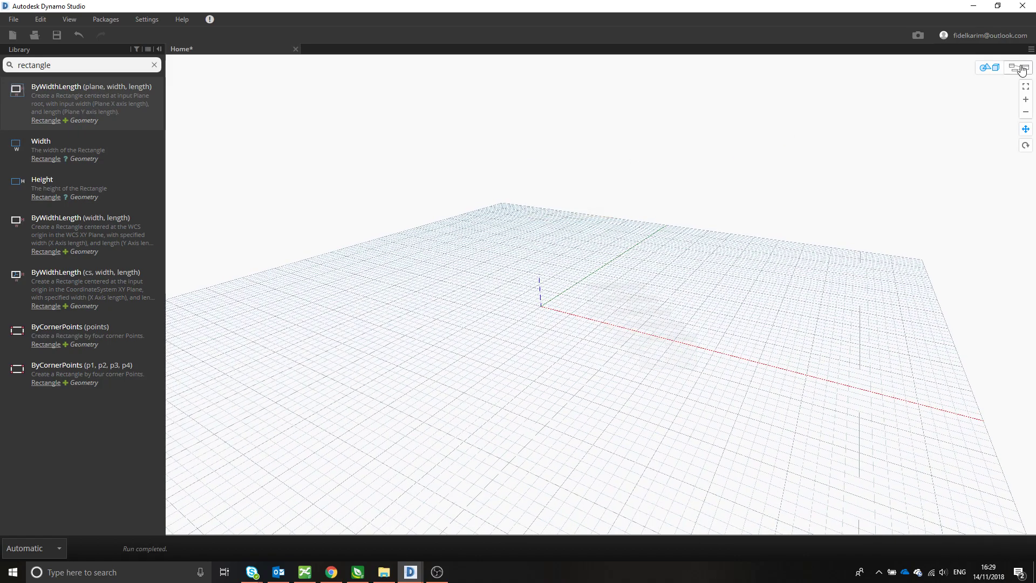
click(1022, 69)
drag(671, 340, 682, 314)
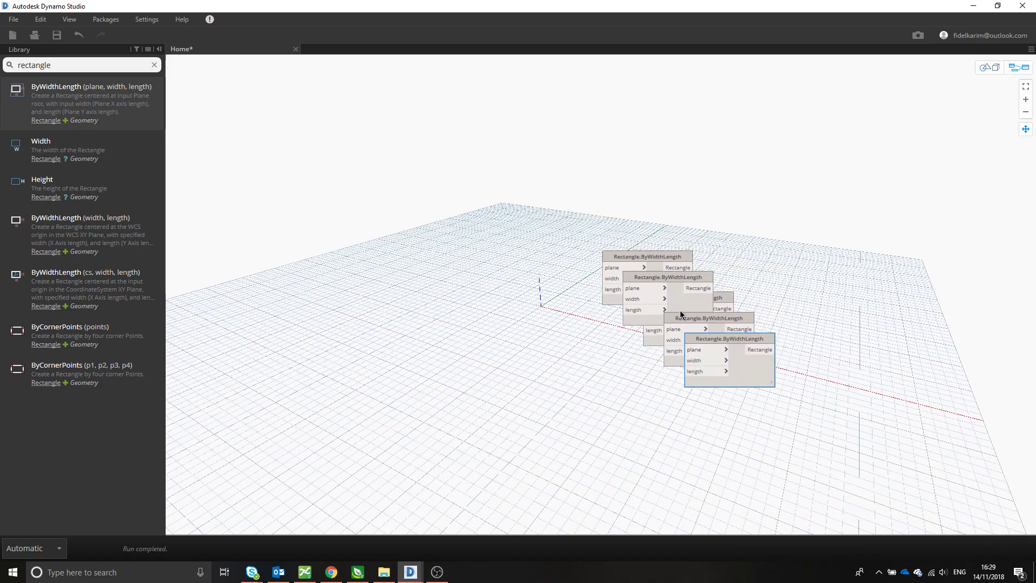
scroll(786, 321, up, 2)
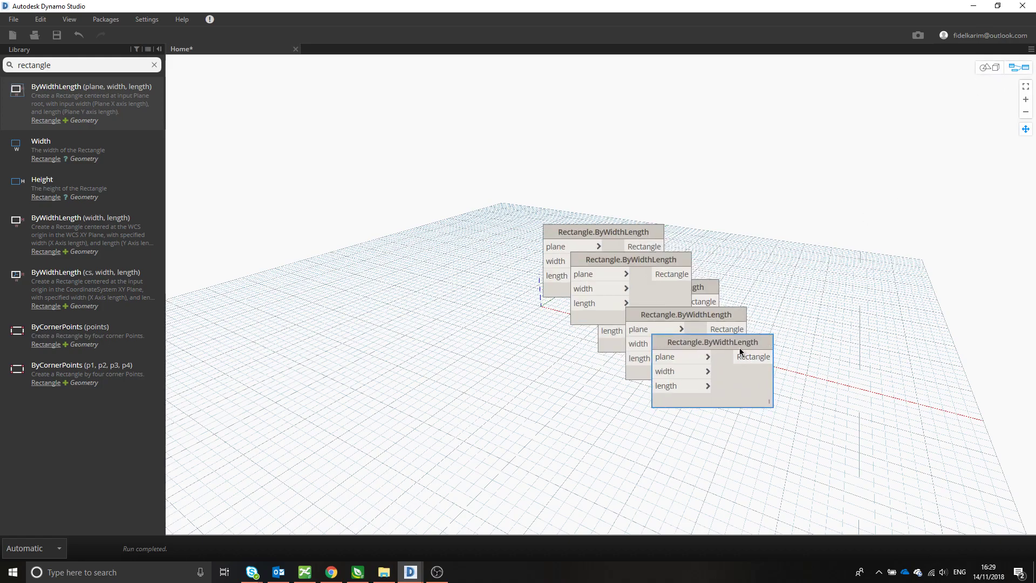
- Undo the placement of all the duplicate Rectangle.ByWidthLength nodes
key(ctrl+z)
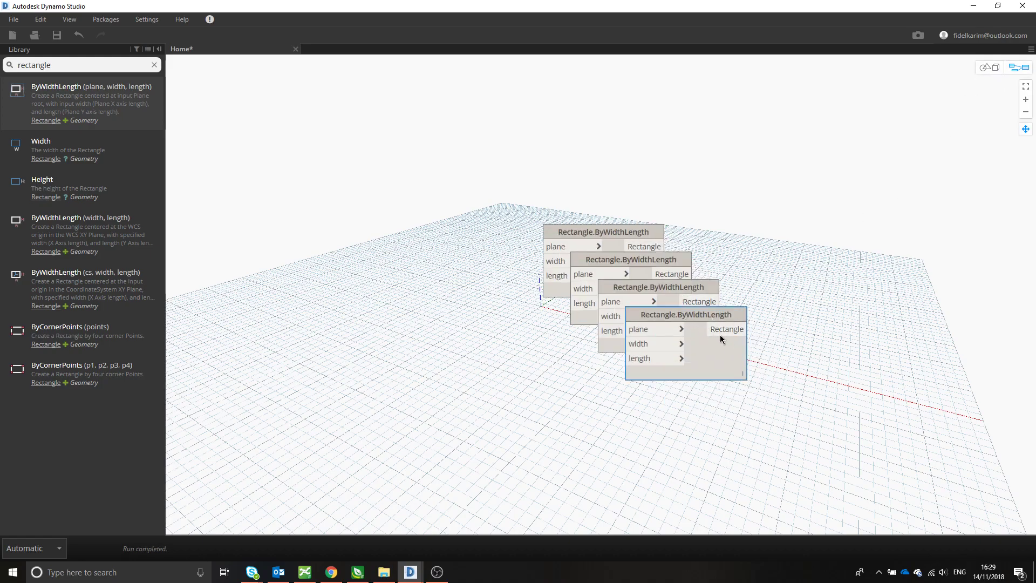
key(ctrl+z)
key(ctrl+z)
key(ctrl+z)
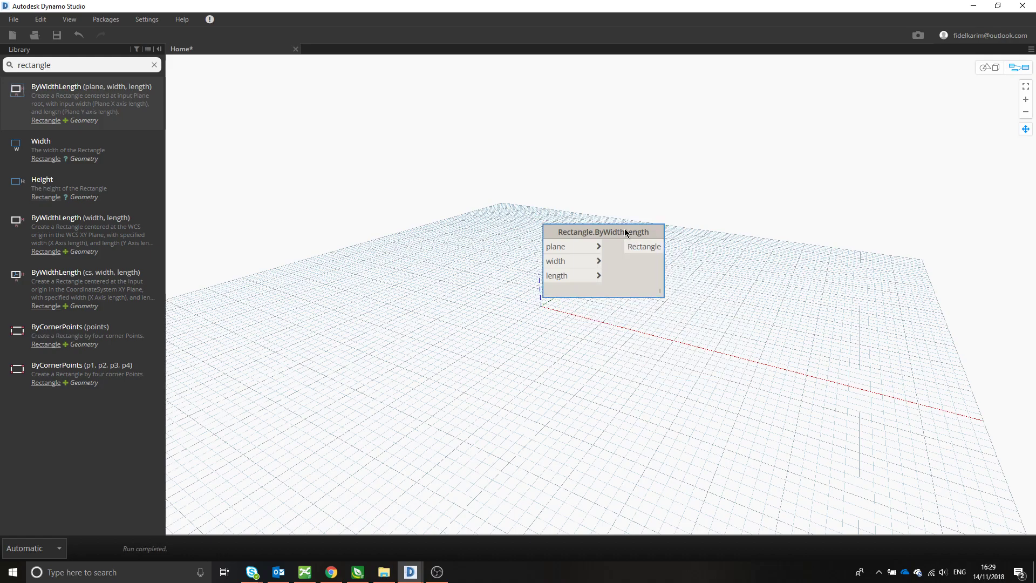
key(ctrl+z)
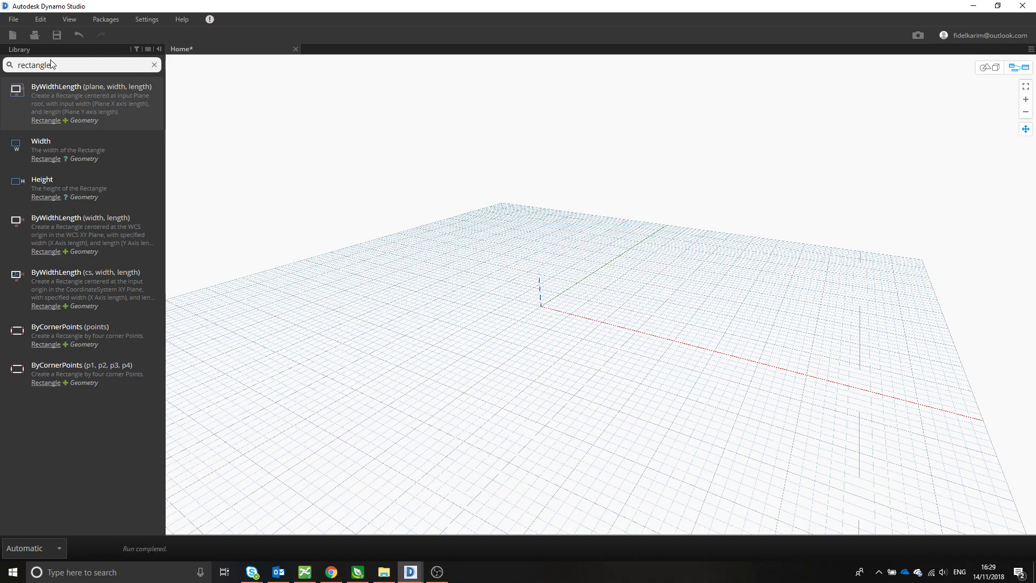
- Find "rectangle" with the canvas node search and place a single Rectangle.ByWidthLength (plane, width, length) node
right_click(384, 160)
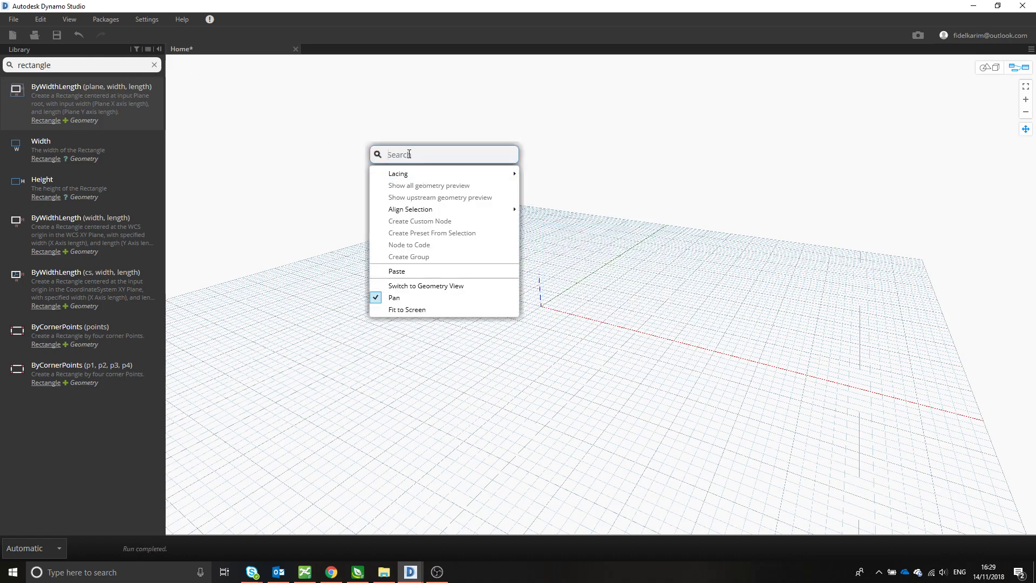
text(rectangle)
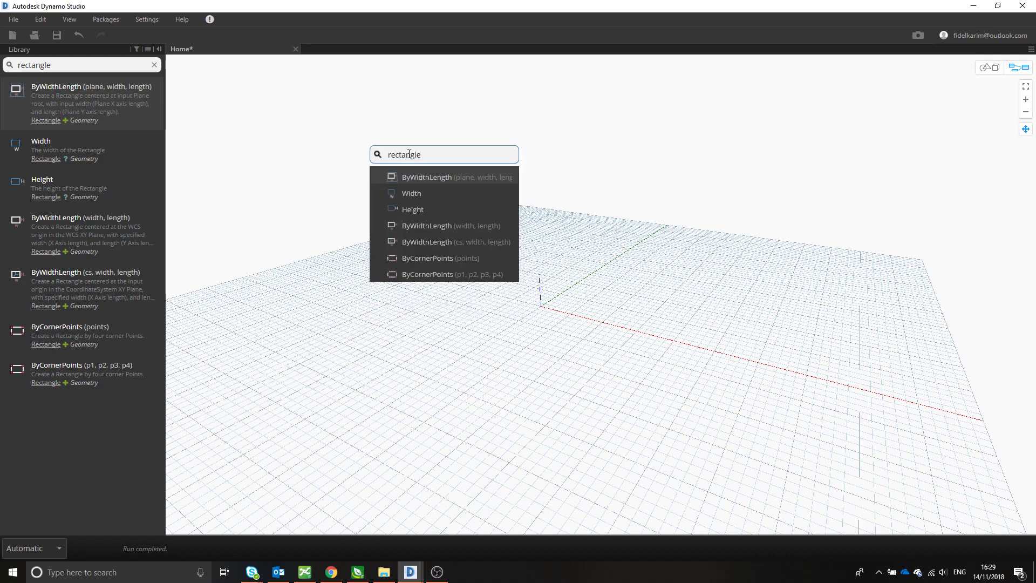
click(433, 177)
drag(520, 197, 591, 188)
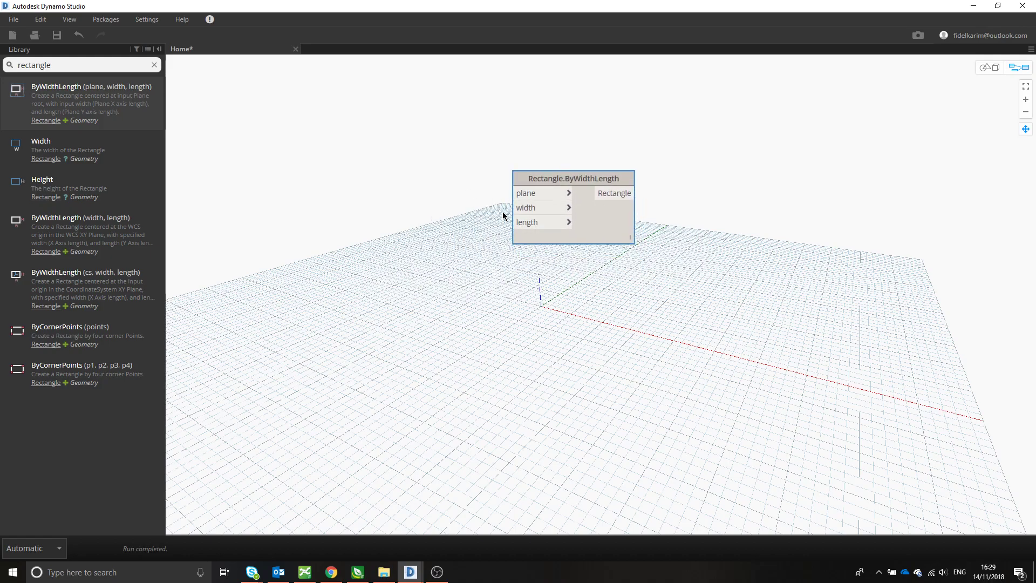
middle_drag(414, 234, 487, 246)
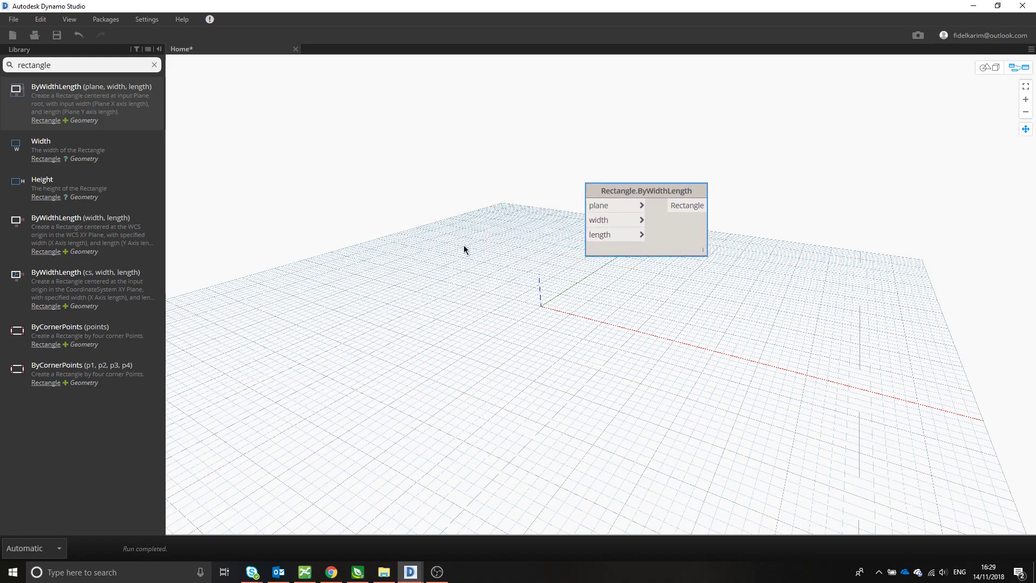
- Search the library for "plane" and add a Plane.XY node to the graph
double_click(32, 66)
text(plane)
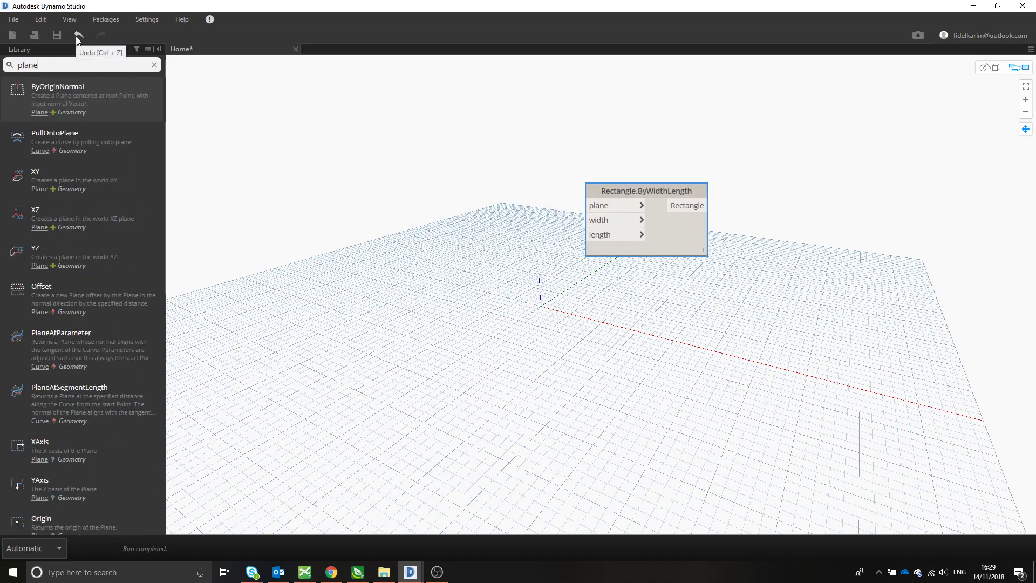
mouse_move(95, 170)
click(90, 189)
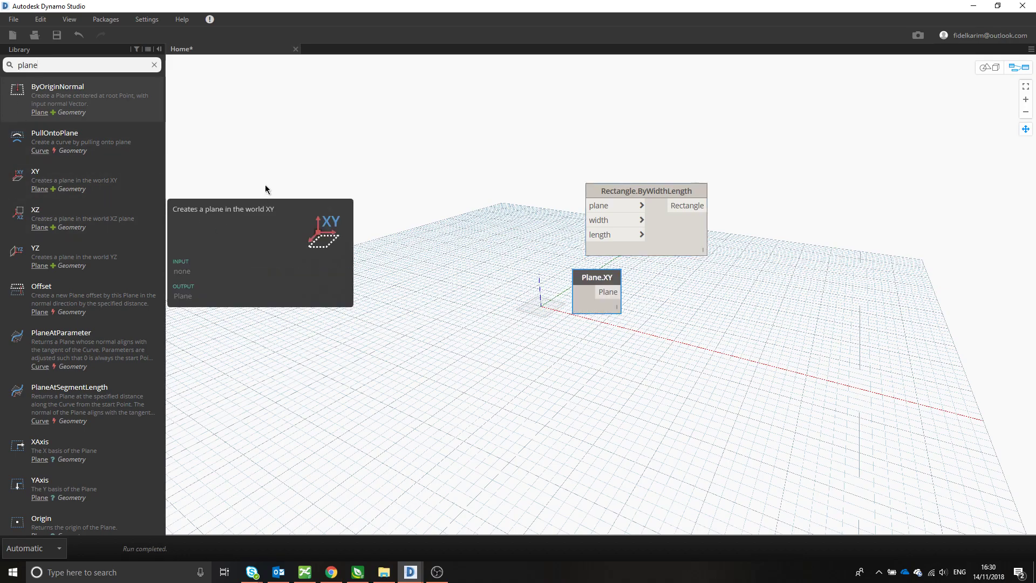
- Place Plane.XY ahead of the rectangle node and connect its output to the rectangle's plane input
drag(610, 306, 587, 206)
scroll(556, 300, up, 3)
scroll(565, 296, down, 2)
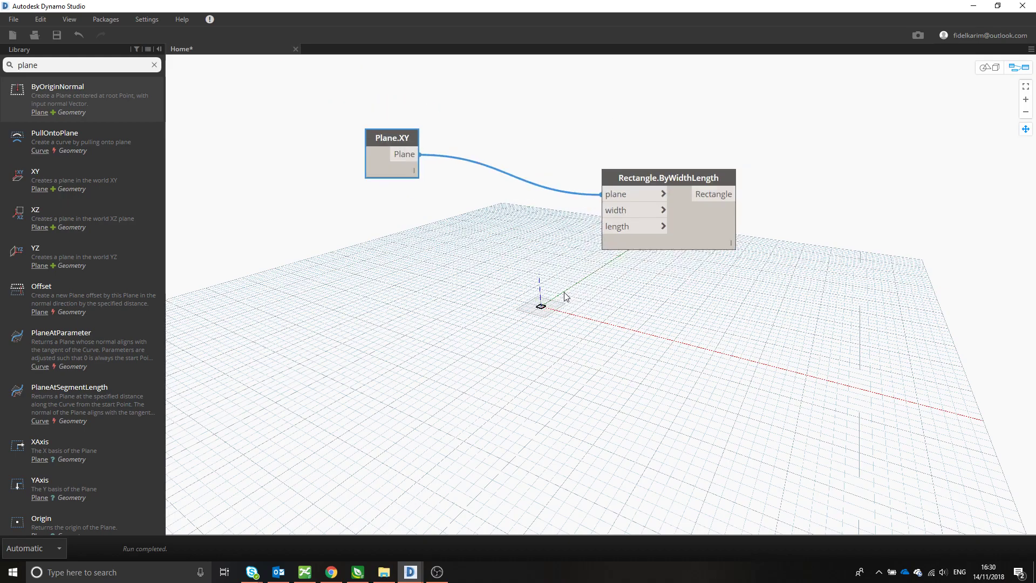
click(484, 243)
- Search the library for "number", place a Number Slider node below Plane.XY and expand its range settings
click(9, 65)
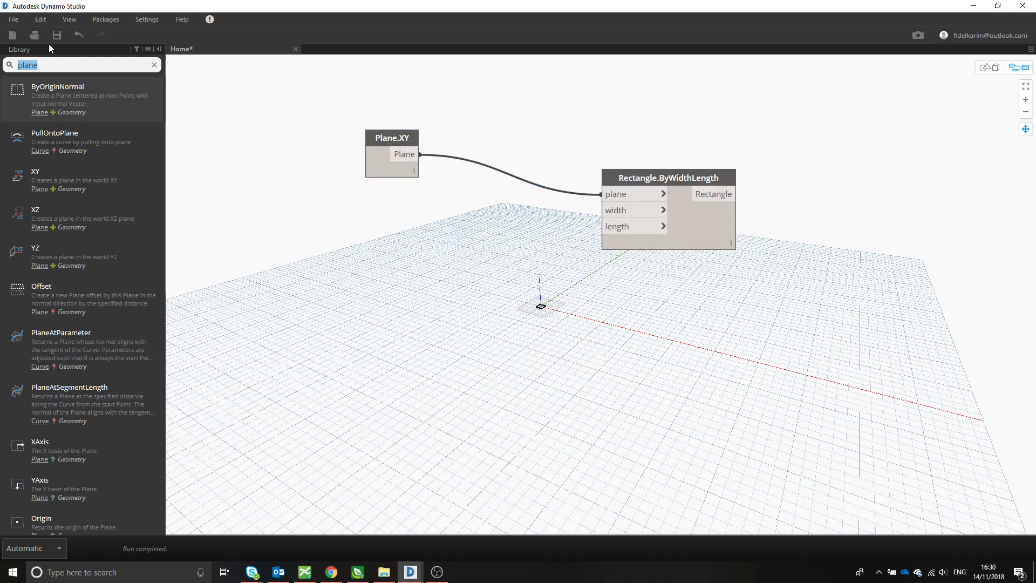
text(number)
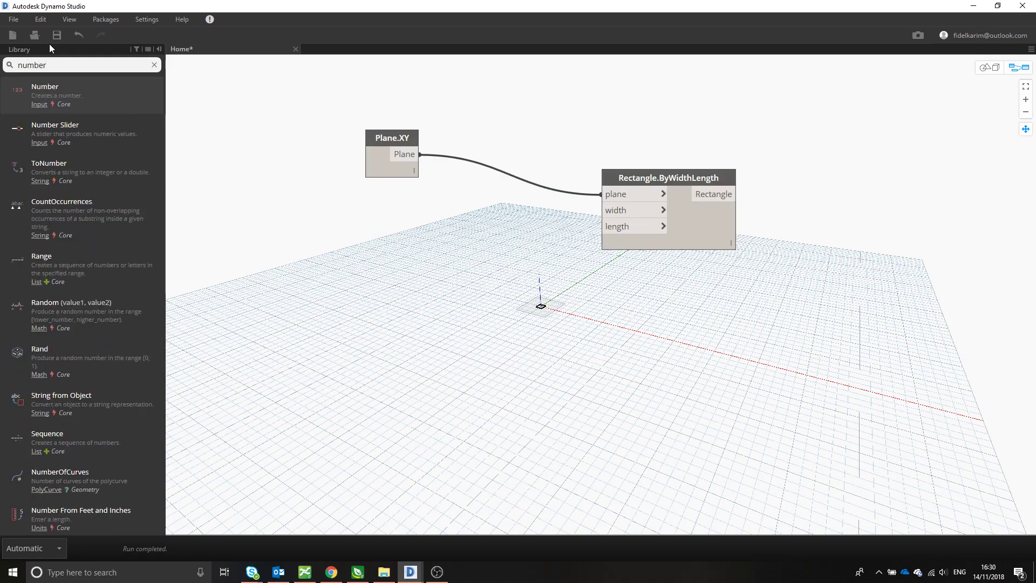
click(86, 127)
drag(656, 286, 341, 216)
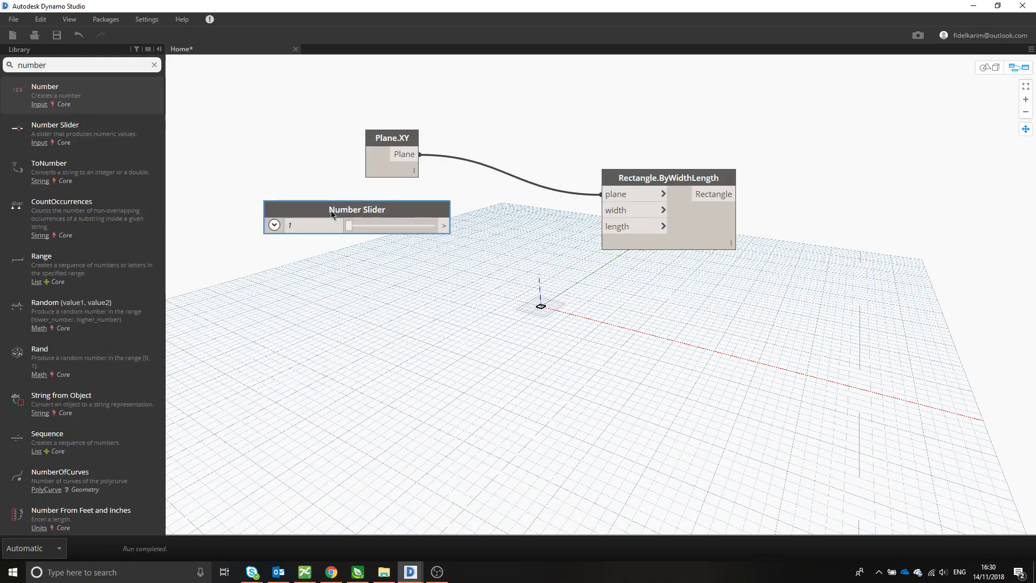
click(284, 233)
double_click(323, 272)
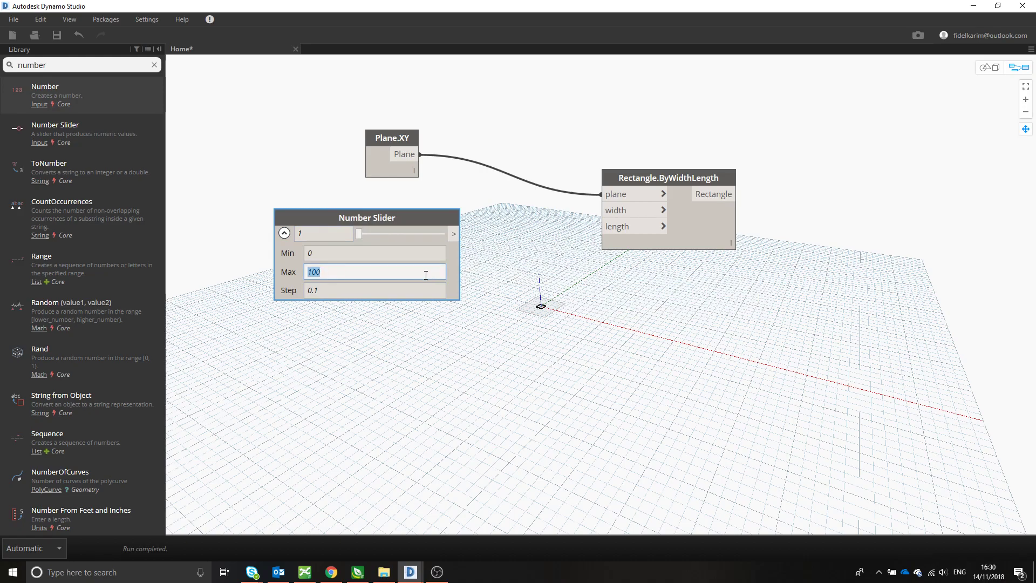
- Try a Number node set to 100 as the rectangle's width input, and delete it again
click(92, 99)
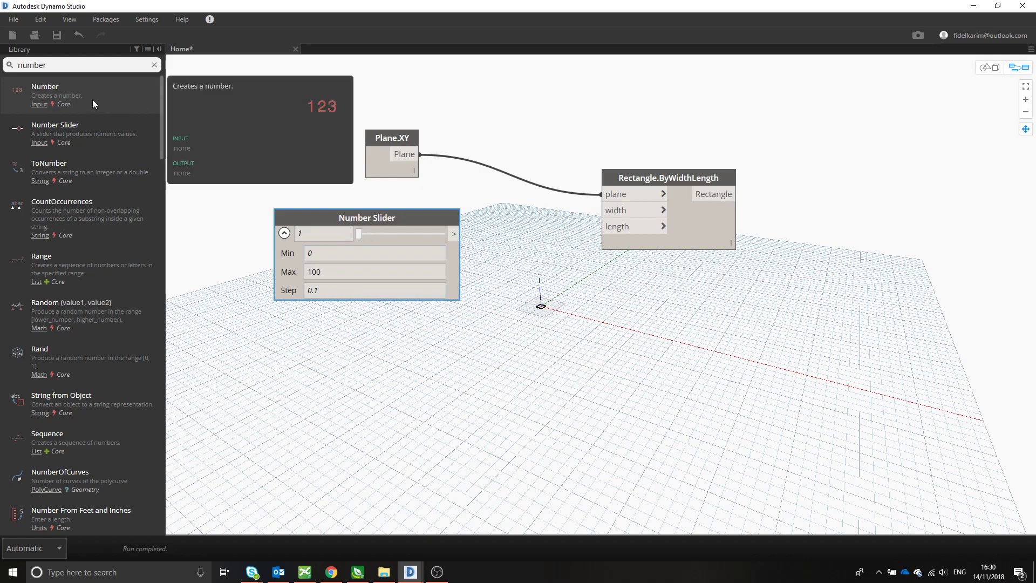
drag(573, 314, 504, 355)
double_click(524, 356)
text(100)
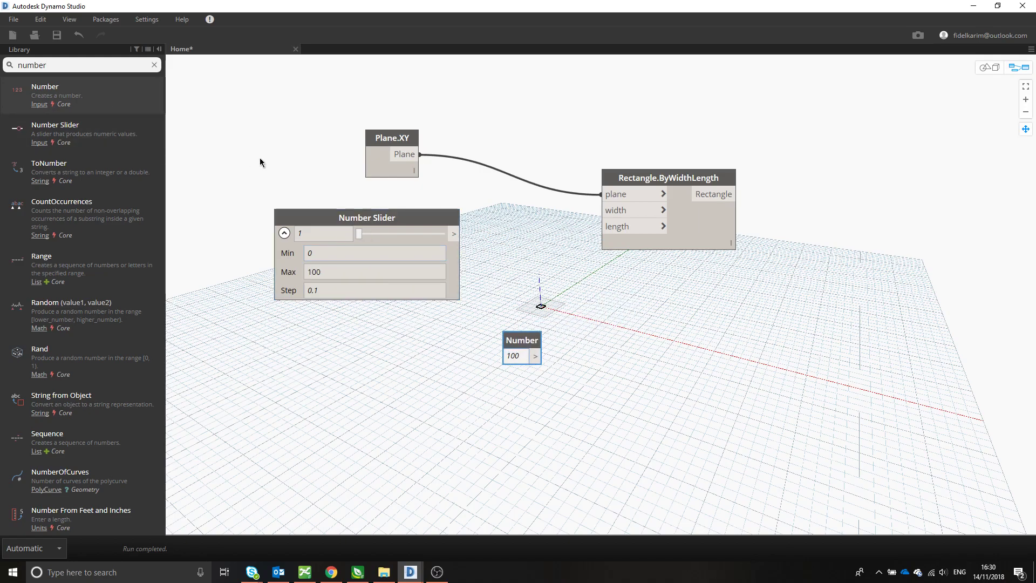
drag(536, 356, 602, 210)
drag(541, 343, 408, 363)
key(Delete)
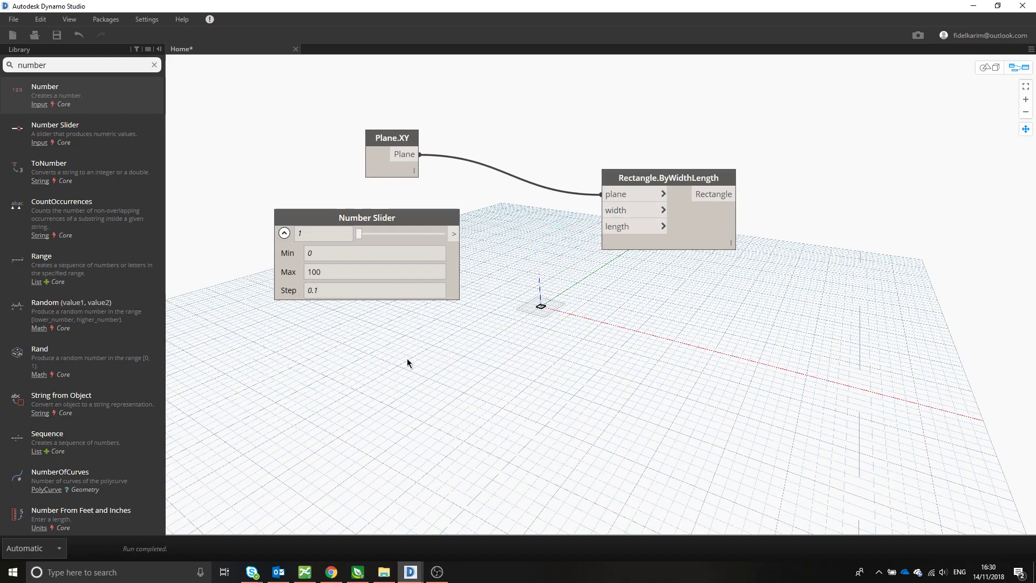
- Connect the Number Slider's output to both the width and length inputs of Rectangle.ByWidthLength
drag(407, 218, 637, 210)
drag(439, 232, 604, 227)
scroll(536, 299, up, 3)
scroll(537, 302, down, 3)
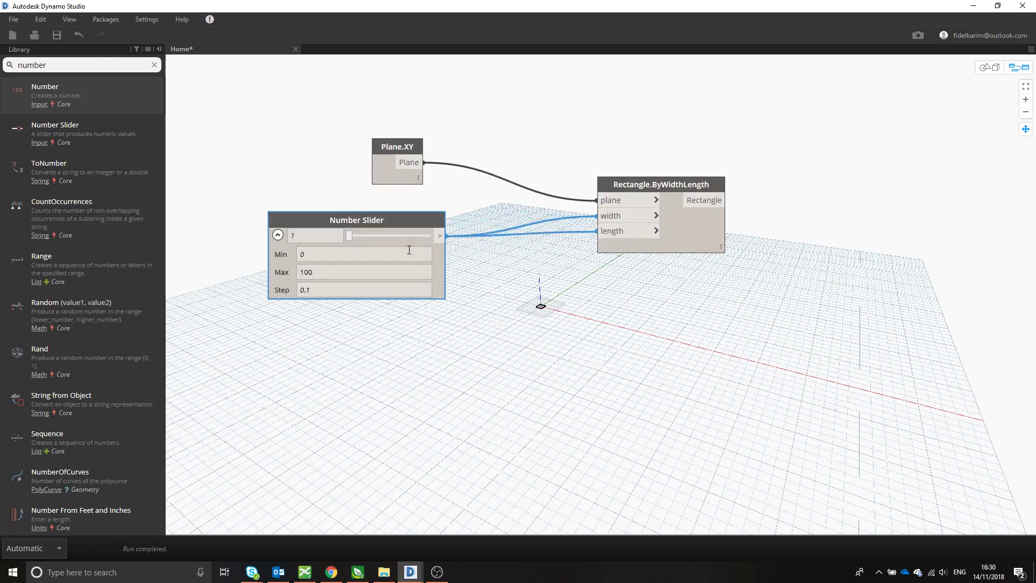
- Set the Number Slider's maximum to 25 and its step to 1, and move its value to 12
double_click(318, 271)
text(25)
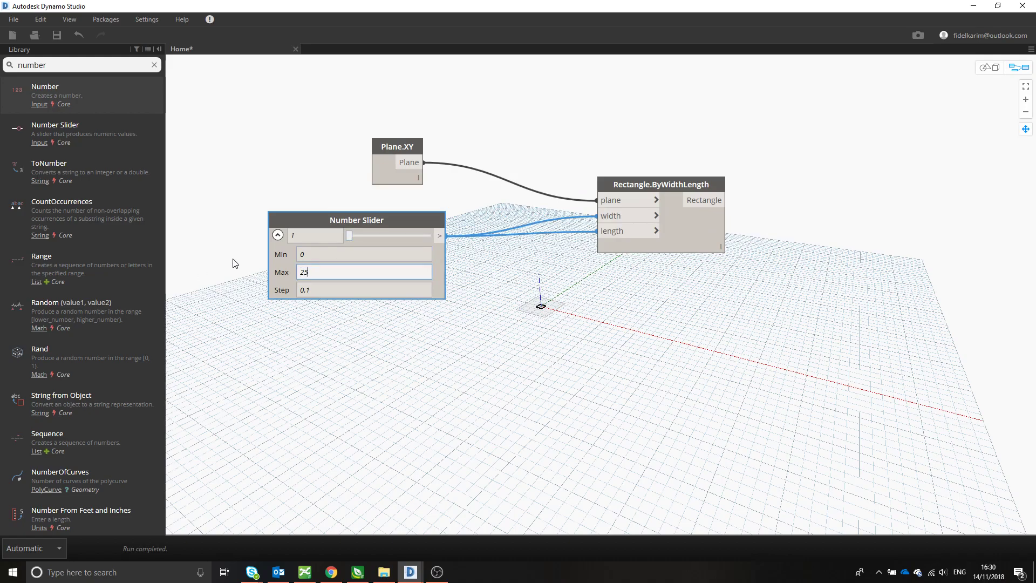
double_click(327, 292)
text(1)
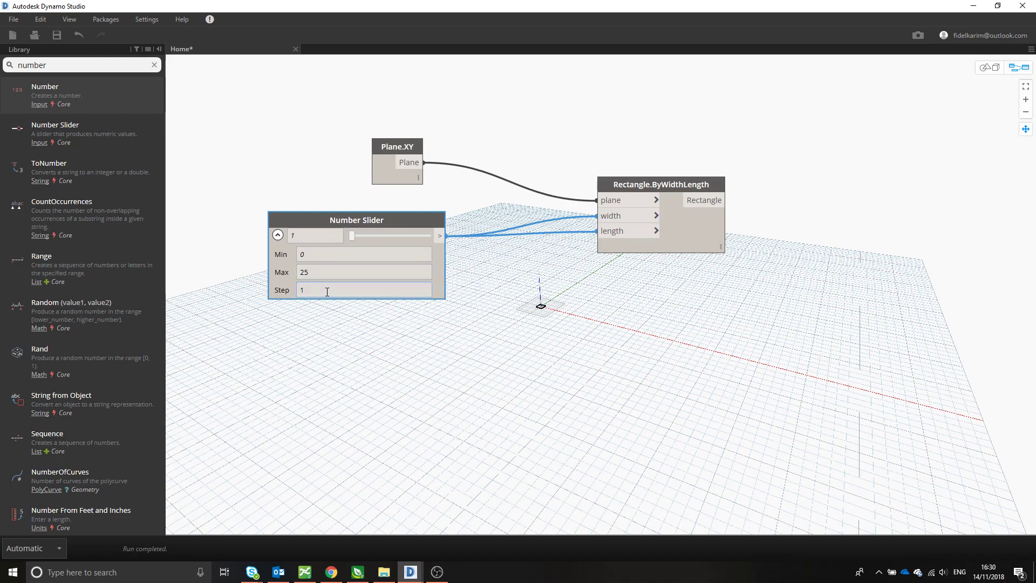
drag(353, 236, 388, 235)
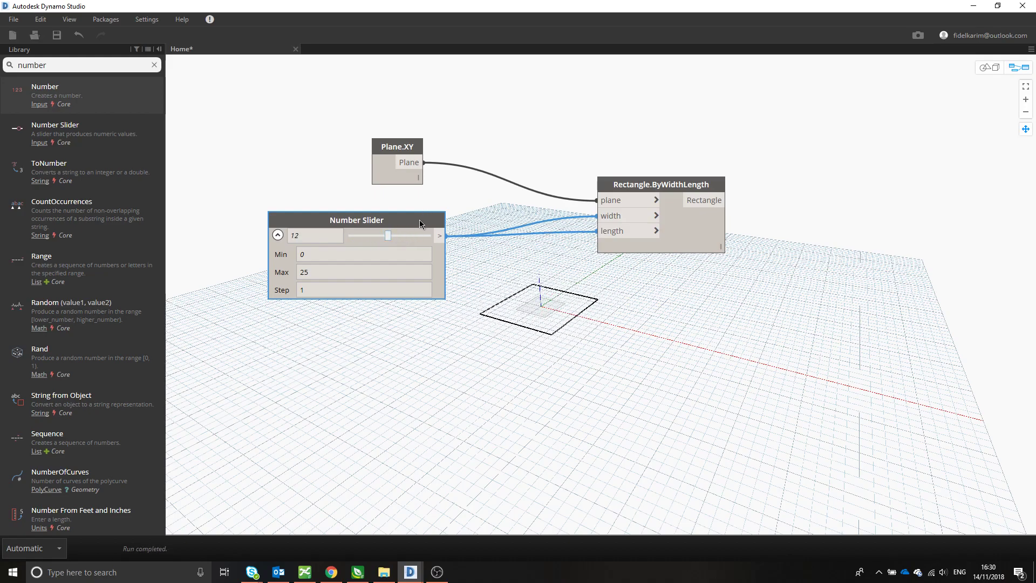
- Duplicate the Number Slider, place the copy below the original and connect its output to the rectangle's length input
key(ctrl+c)
key(ctrl+v)
drag(529, 245, 322, 349)
click(271, 361)
click(433, 362)
click(612, 234)
drag(370, 347, 394, 349)
middle_drag(787, 282, 744, 297)
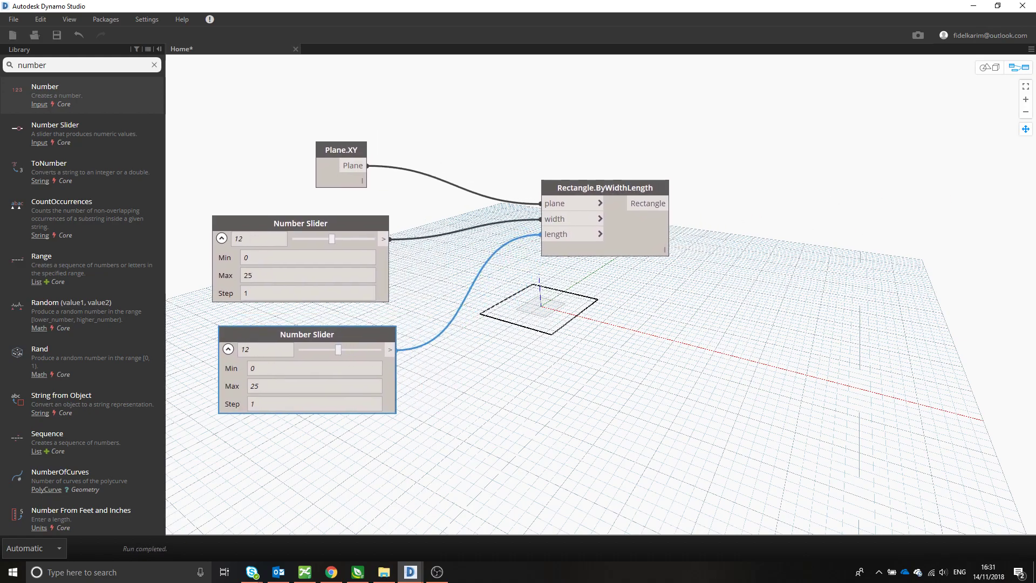
middle_drag(608, 363, 610, 355)
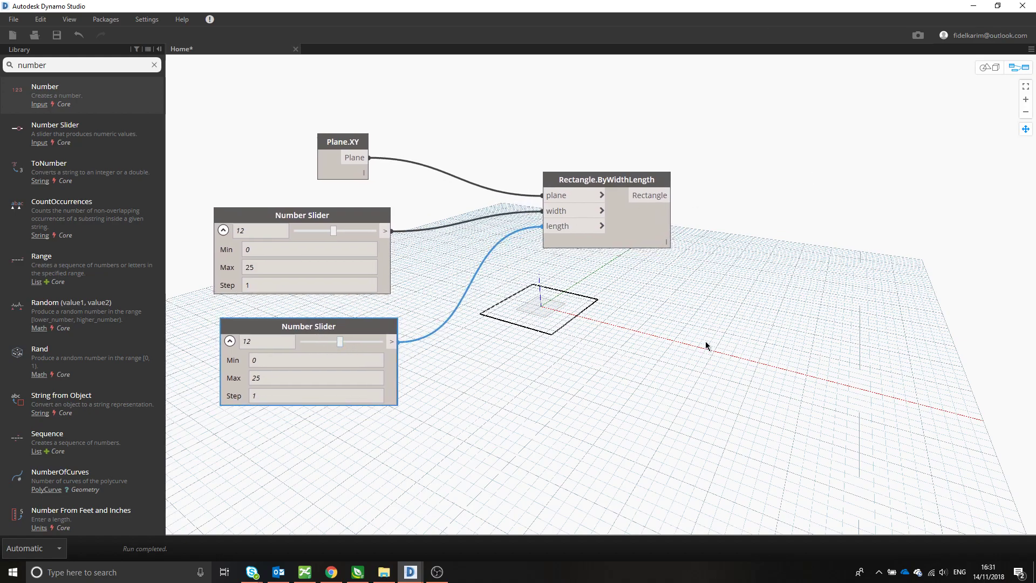
- Search the nodes for "geometry.translate" and place the Geometry.Translate version with x, y and z translation inputs beside Rectangle.ByWidthLength
scroll(682, 353, down, 4)
middle_drag(664, 343, 498, 315)
scroll(439, 243, up, 2)
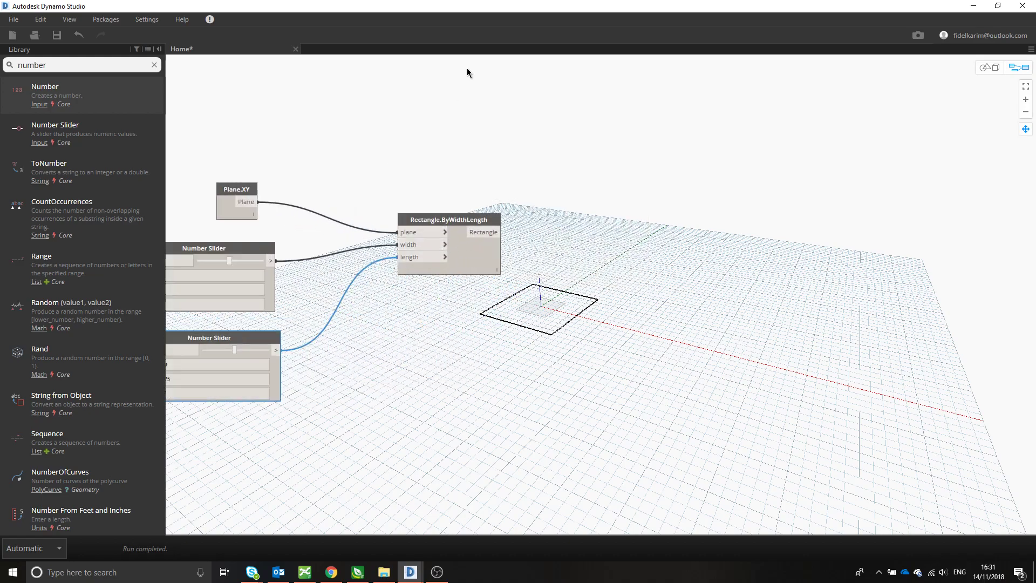
middle_drag(550, 173, 601, 141)
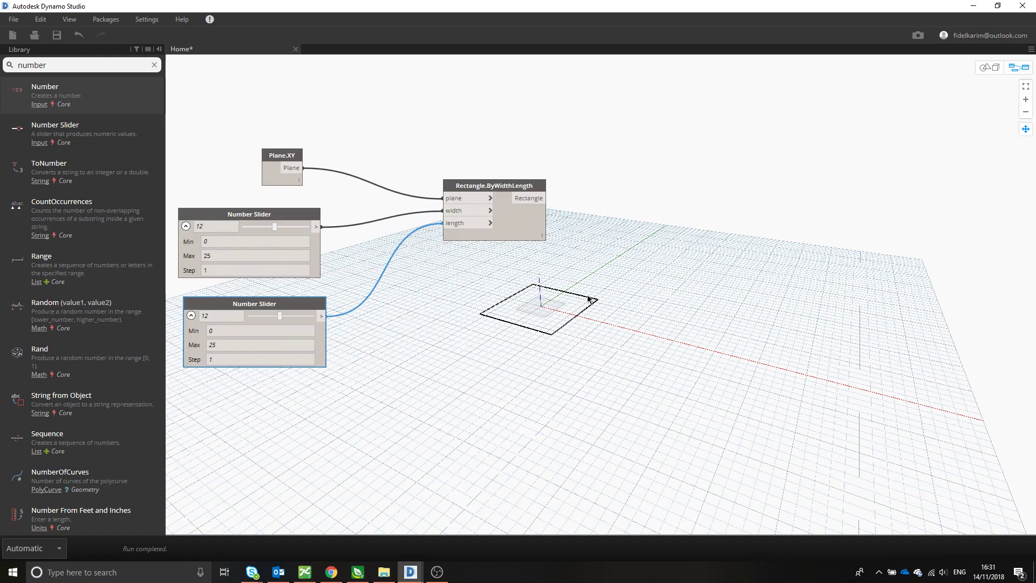
middle_drag(587, 216, 578, 189)
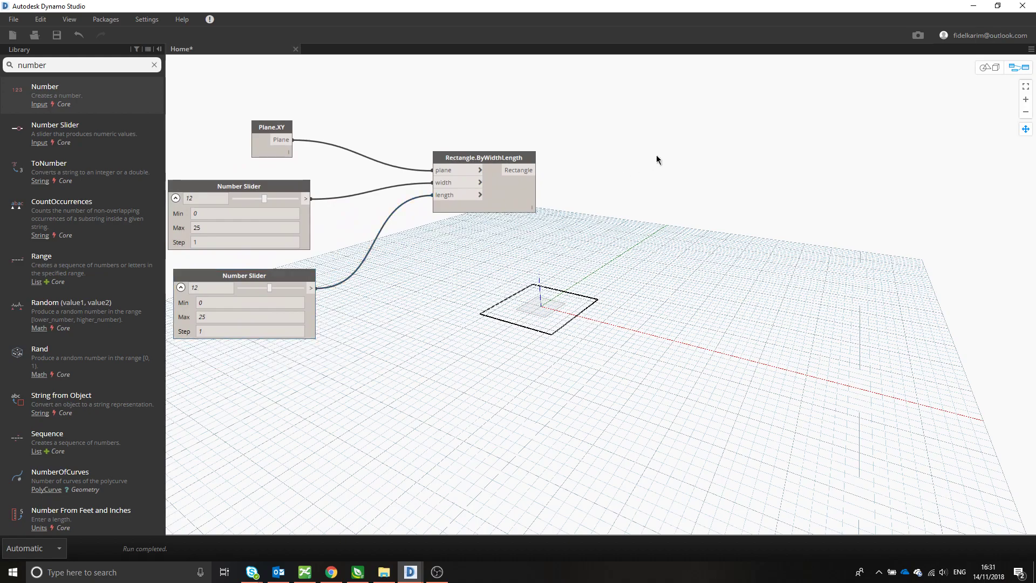
right_click(668, 160)
text(ge)
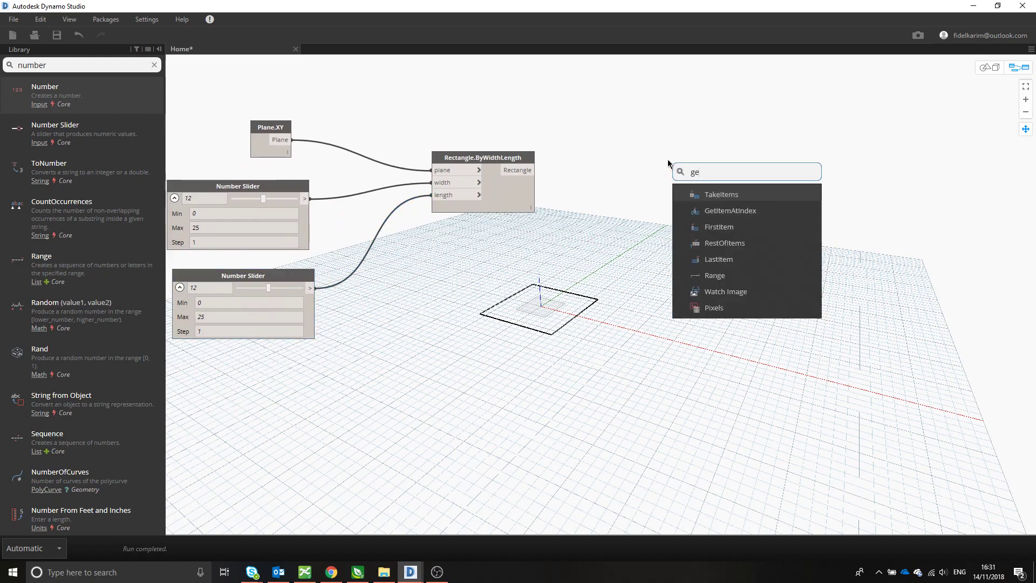
text(ometry)
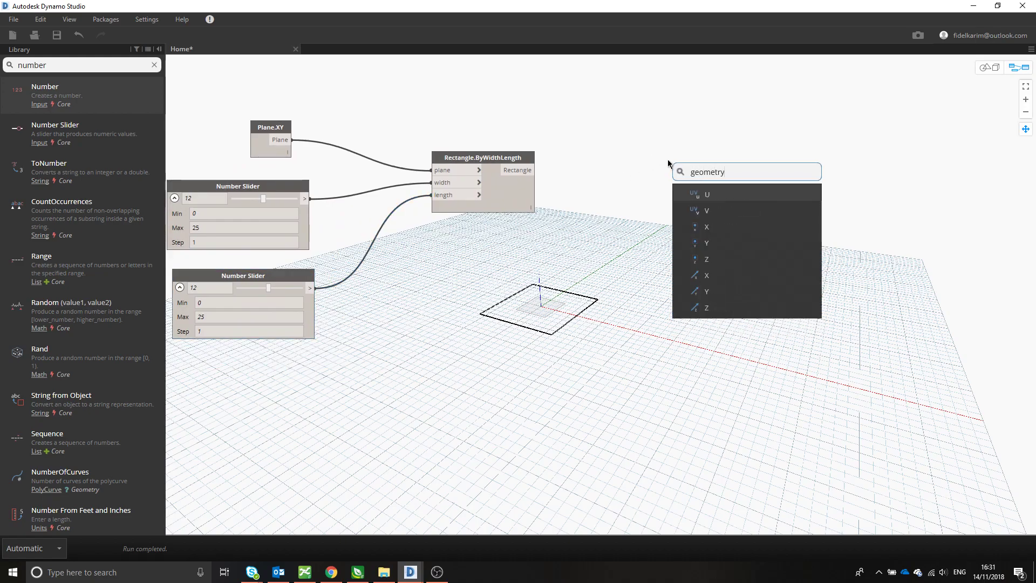
text(.translat)
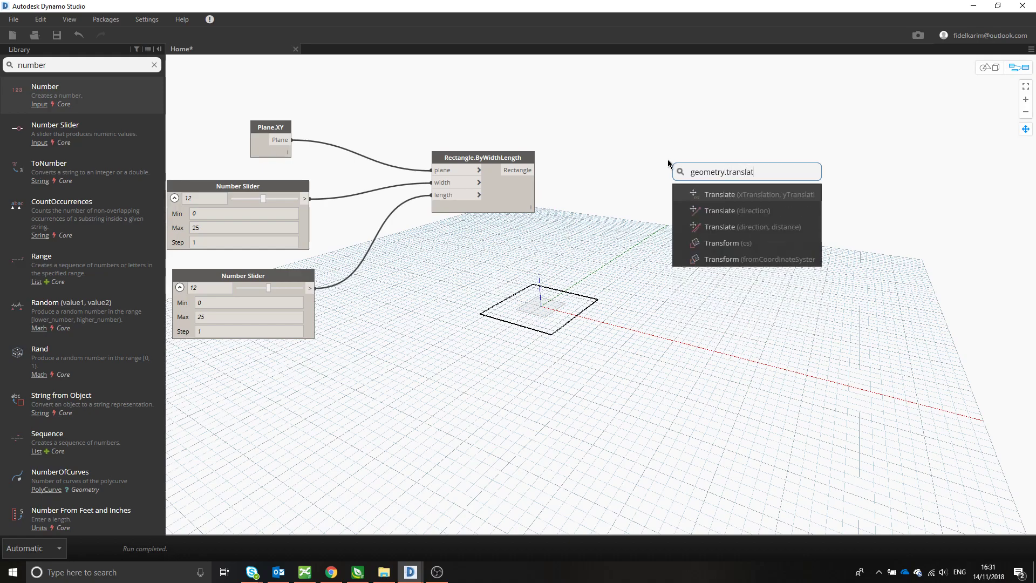
text(e)
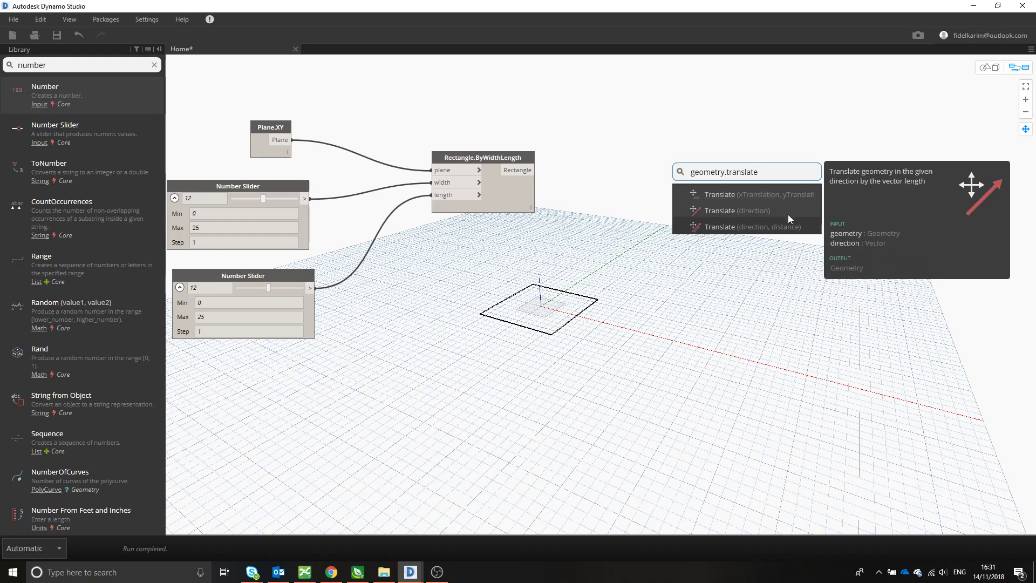
click(789, 196)
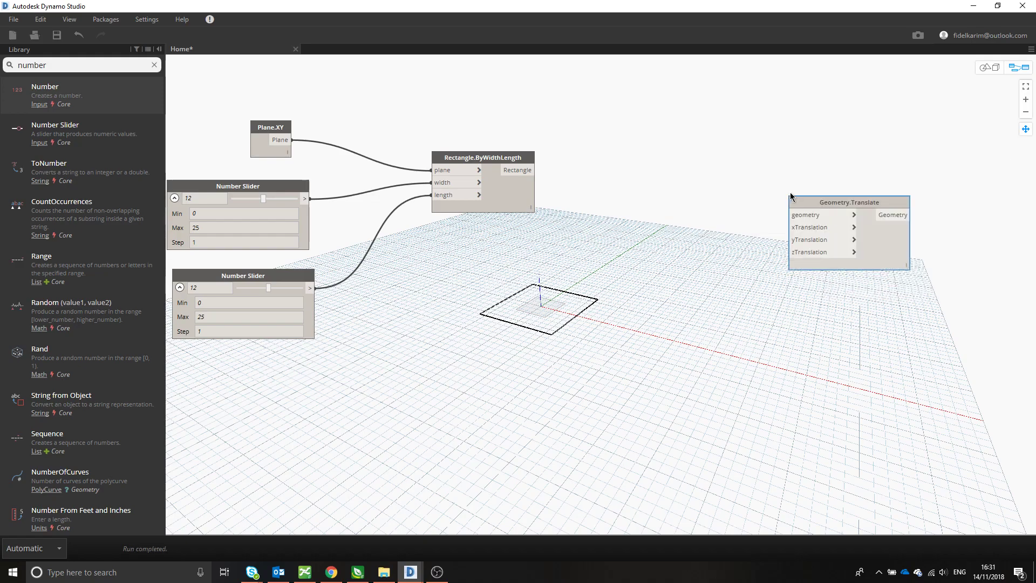
drag(806, 207, 675, 147)
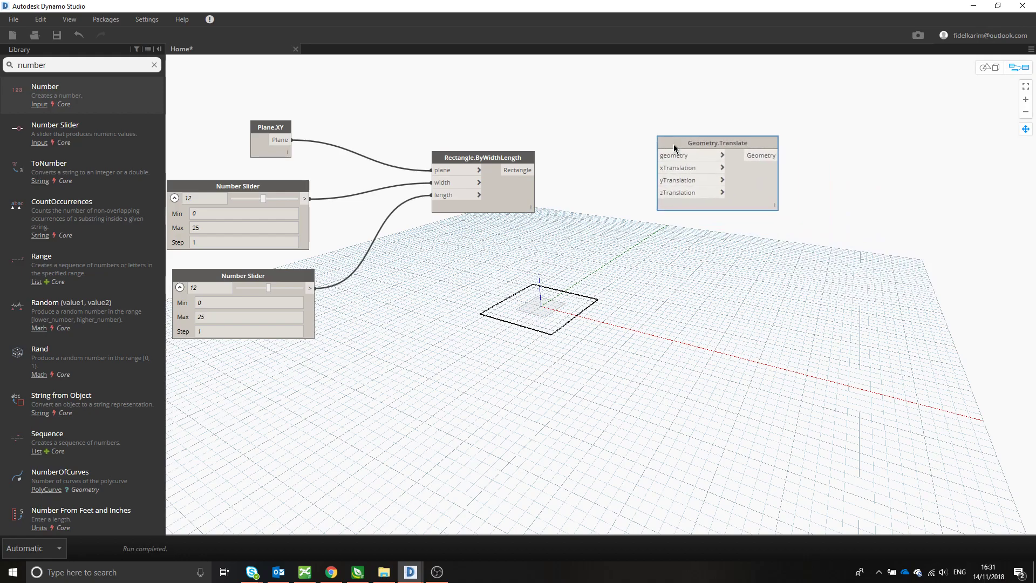
- Clear the library search, connect the Rectangle output to Geometry.Translate's geometry input and reposition the Translate node
click(154, 64)
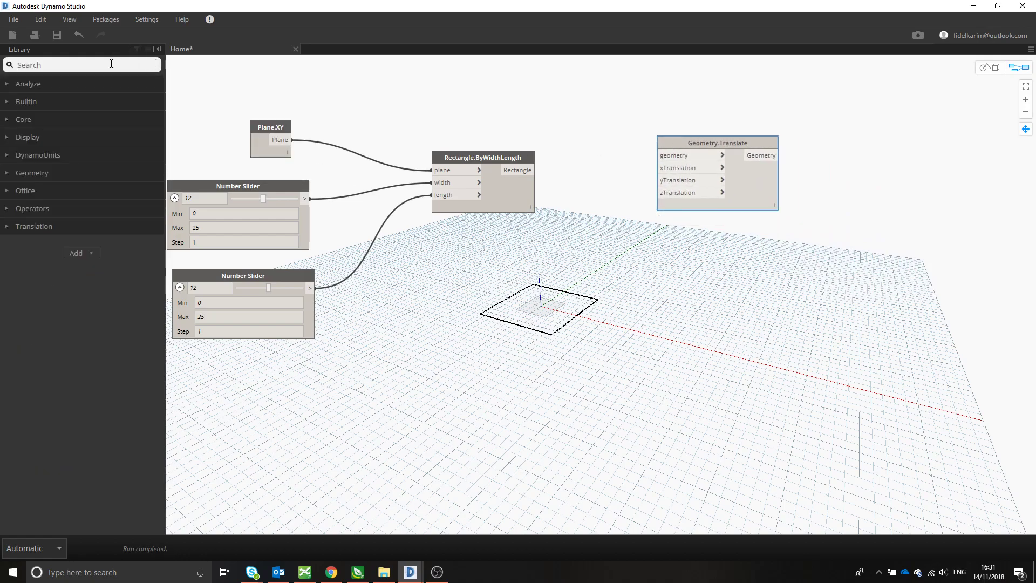
drag(686, 143, 701, 148)
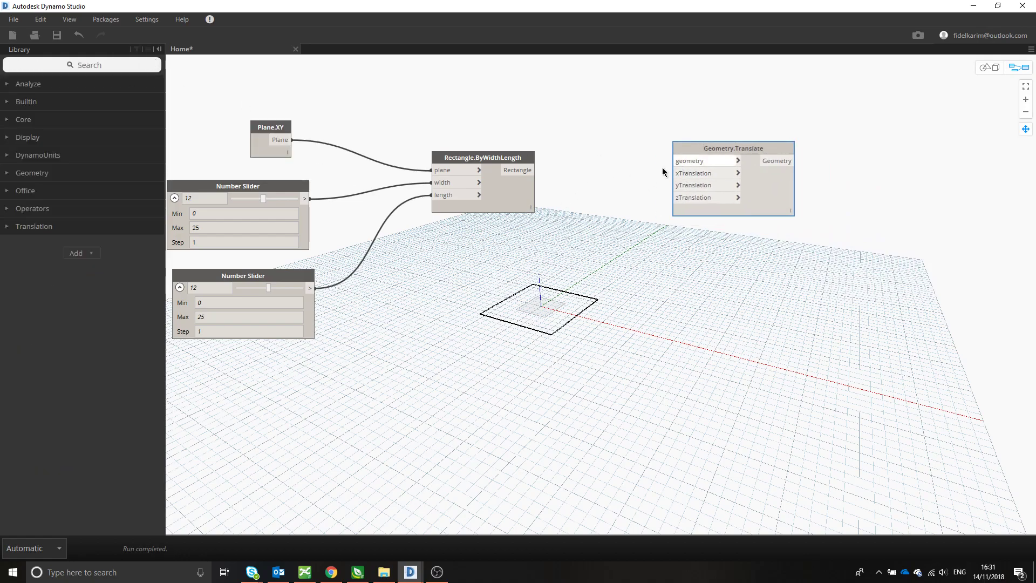
click(515, 170)
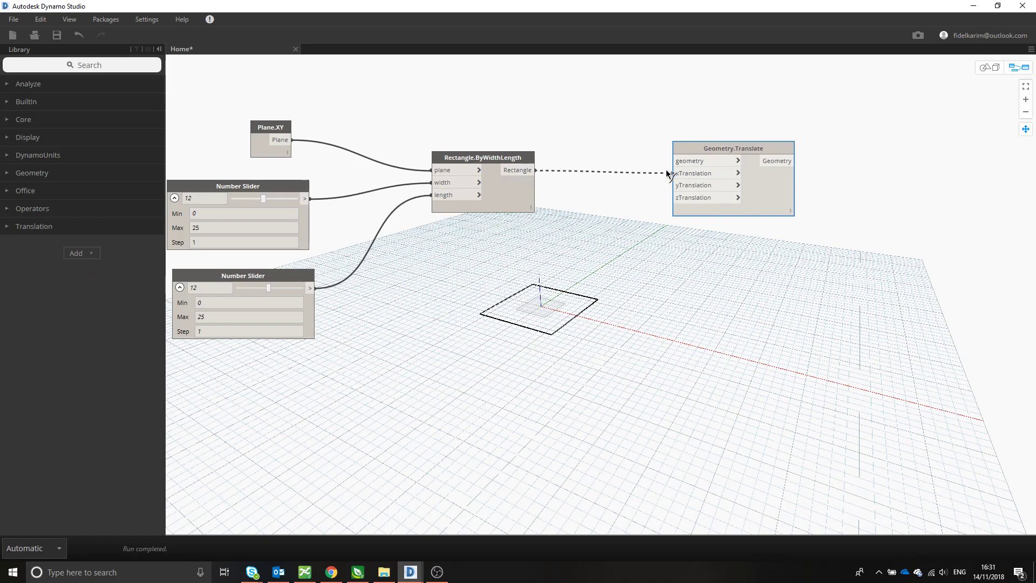
click(693, 161)
drag(701, 144, 685, 167)
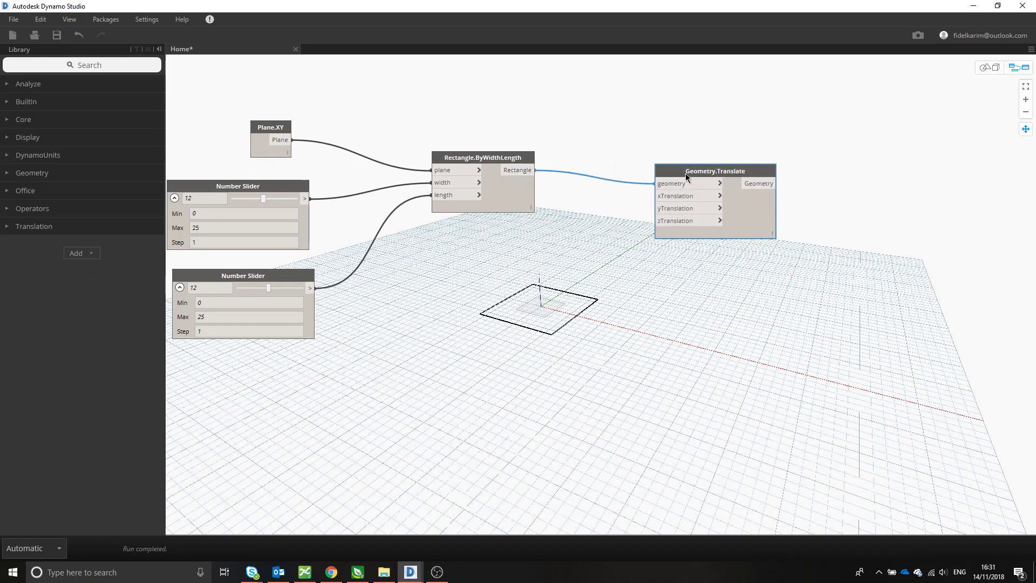
drag(717, 172, 730, 193)
middle_drag(650, 345, 585, 294)
mouse_move(664, 138)
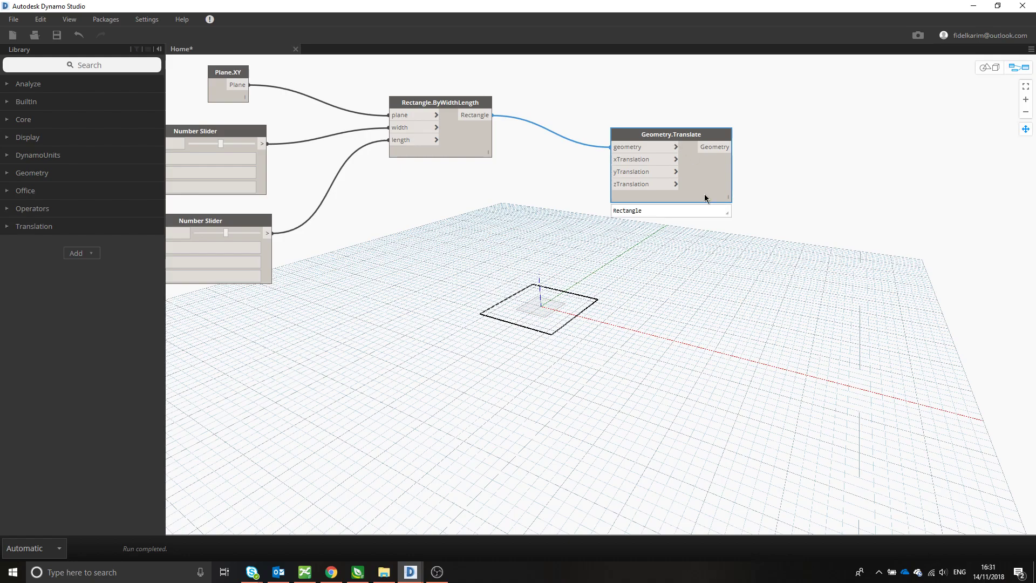
click(617, 258)
middle_drag(630, 250, 652, 234)
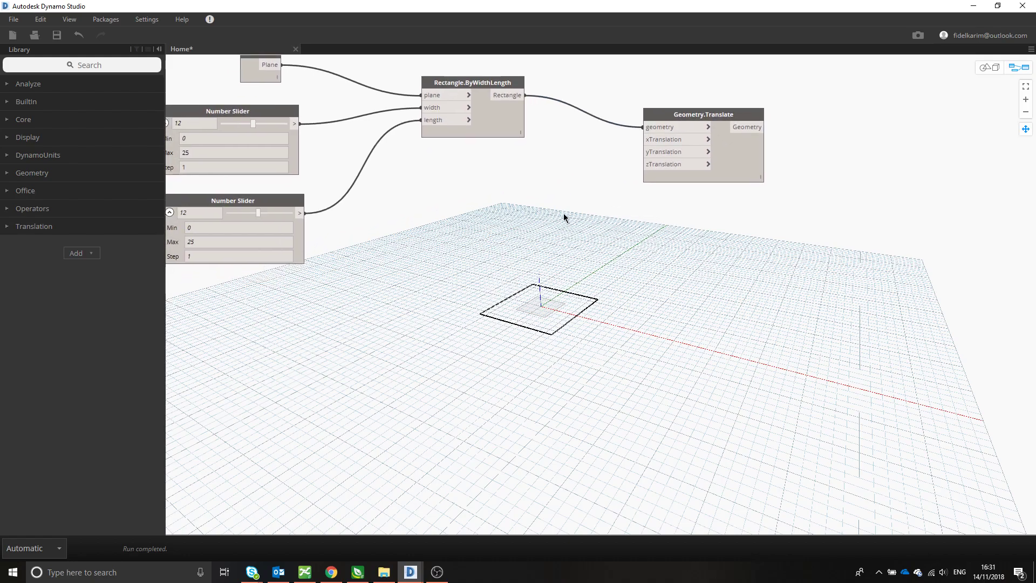
- Search the library for "number" and place a Number node below Rectangle.ByWidthLength
click(100, 66)
text(nu,b)
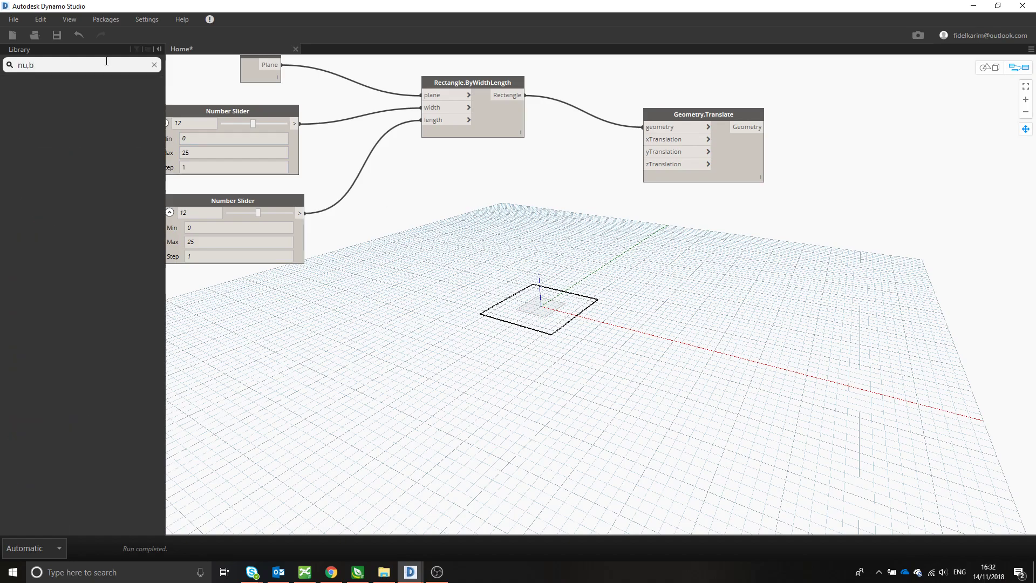
key(BackSpace)
key(BackSpace)
text(mber)
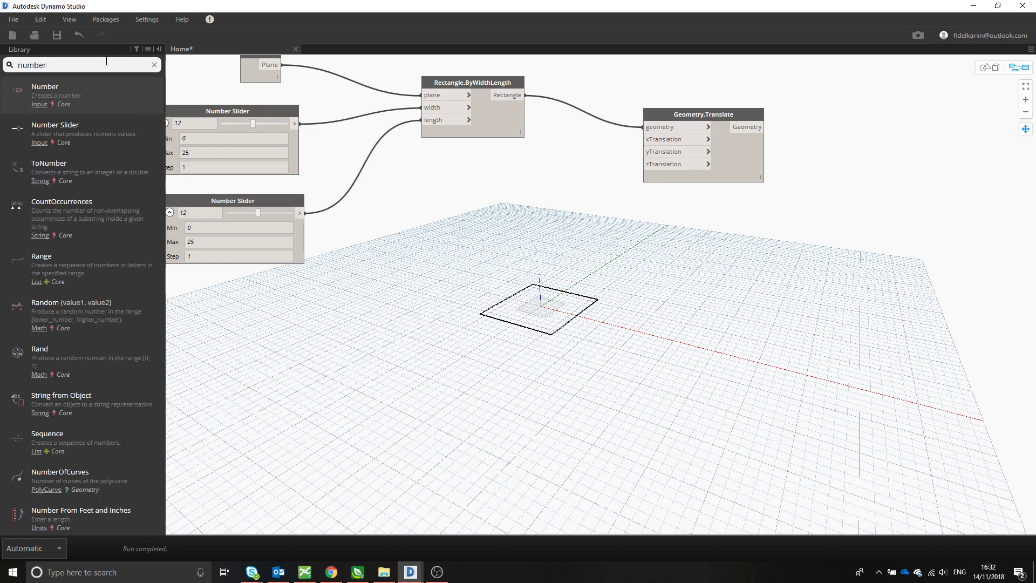
click(109, 96)
drag(488, 248, 417, 235)
double_click(421, 246)
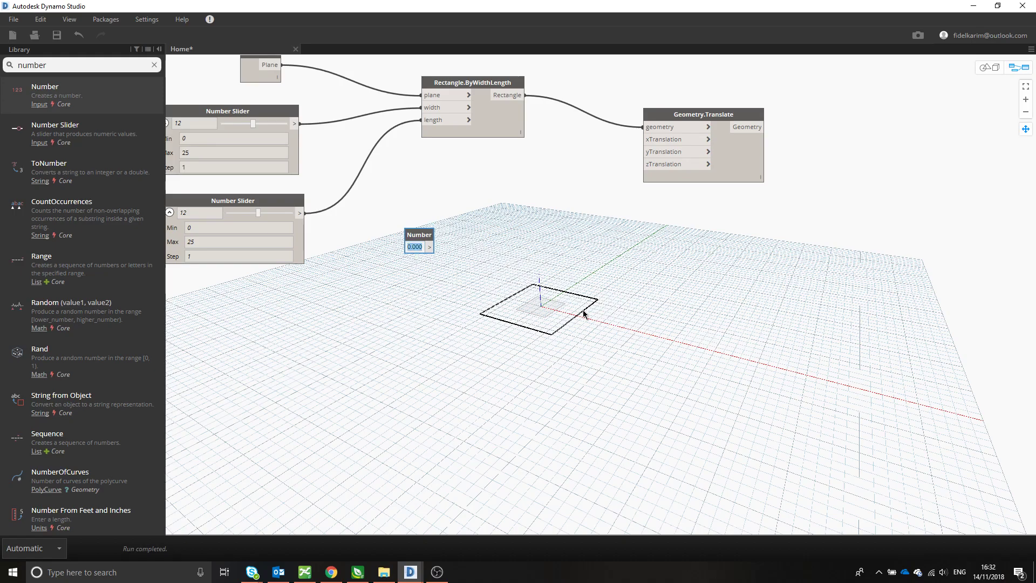
- Enter the range 0..#20..4 in the Number node and connect its output to Geometry.Translate's zTranslation input
text(0)
text(20..4)
click(441, 247)
drag(441, 247, 642, 164)
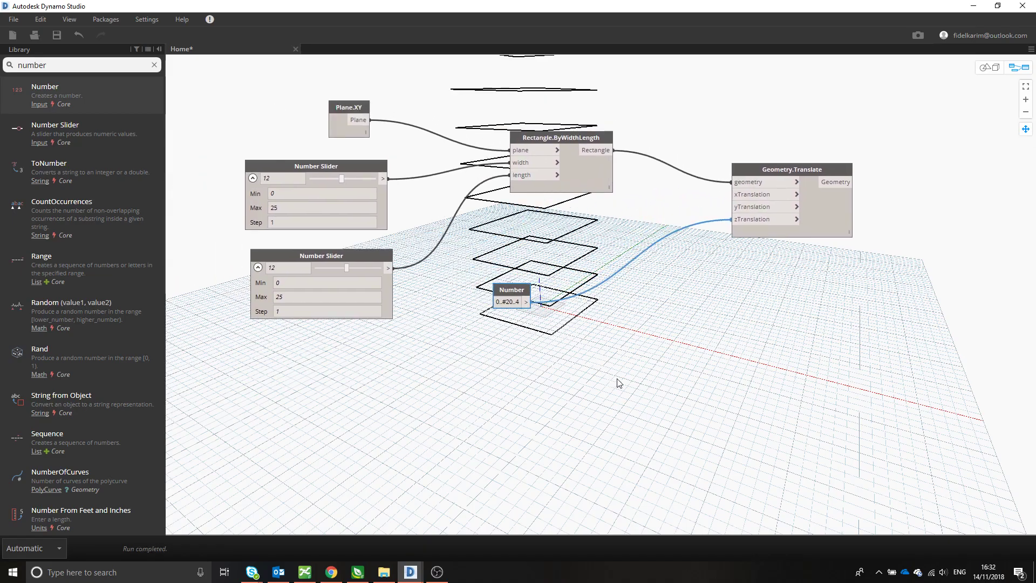
- Examine the full stack of translated rectangles in the 3D geometry view, and return to graph navigation
click(989, 67)
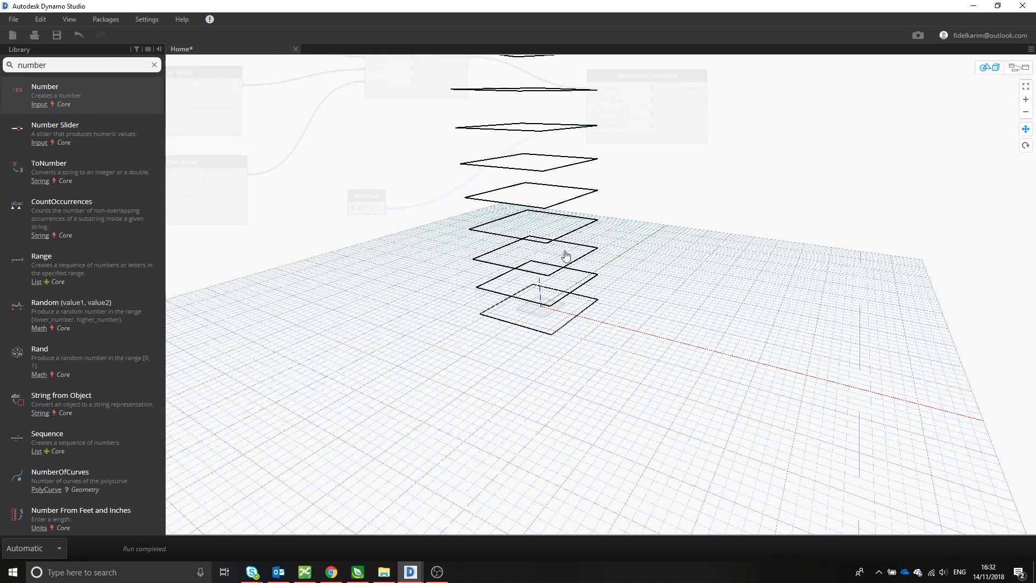
middle_drag(562, 250, 667, 442)
scroll(667, 441, down, 5)
scroll(704, 415, down, 3)
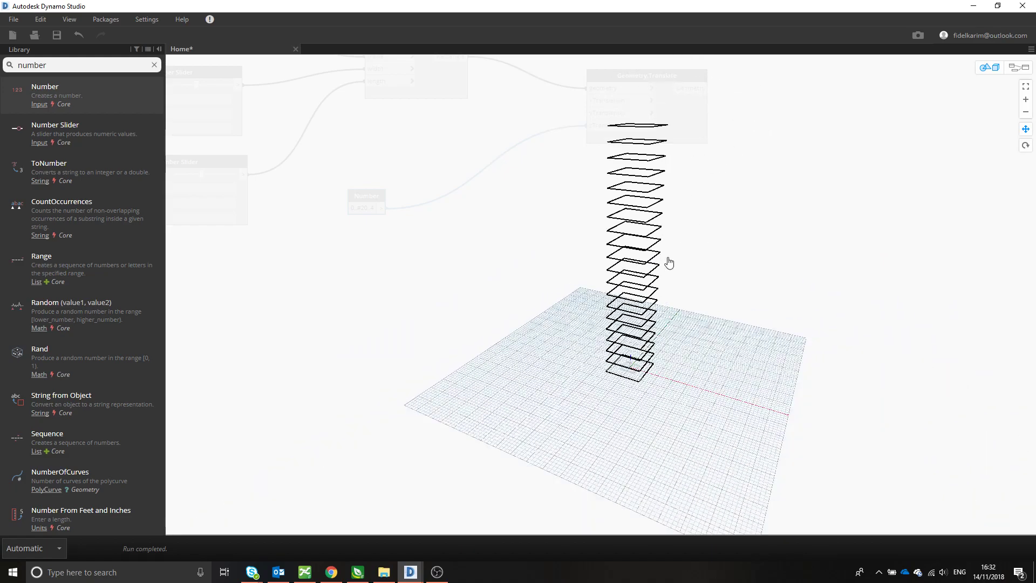
middle_drag(665, 260, 713, 276)
click(1018, 67)
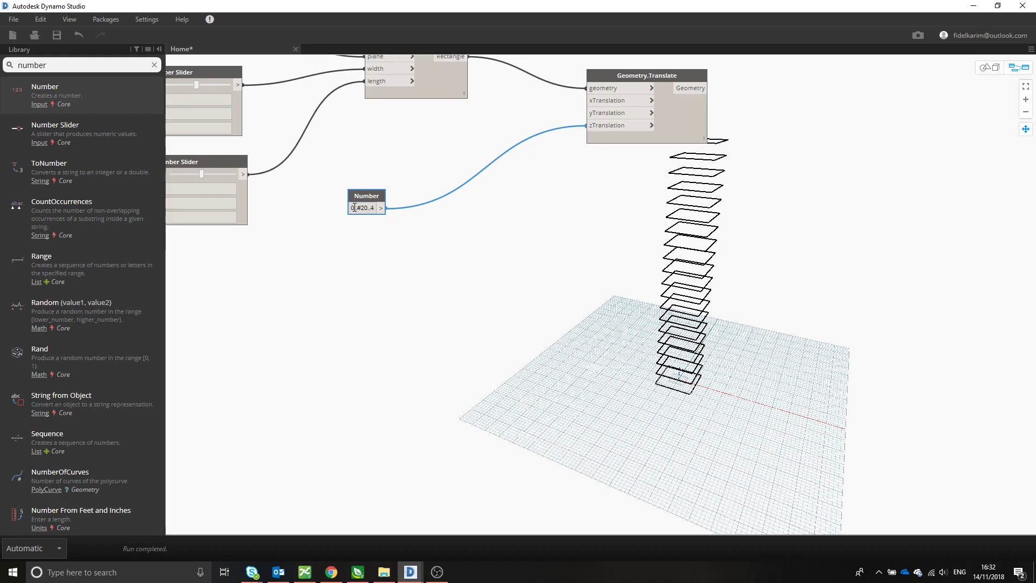
- Change the start value of the Number node's range to 1 so it reads 1..#20..4
scroll(693, 396, up, 2)
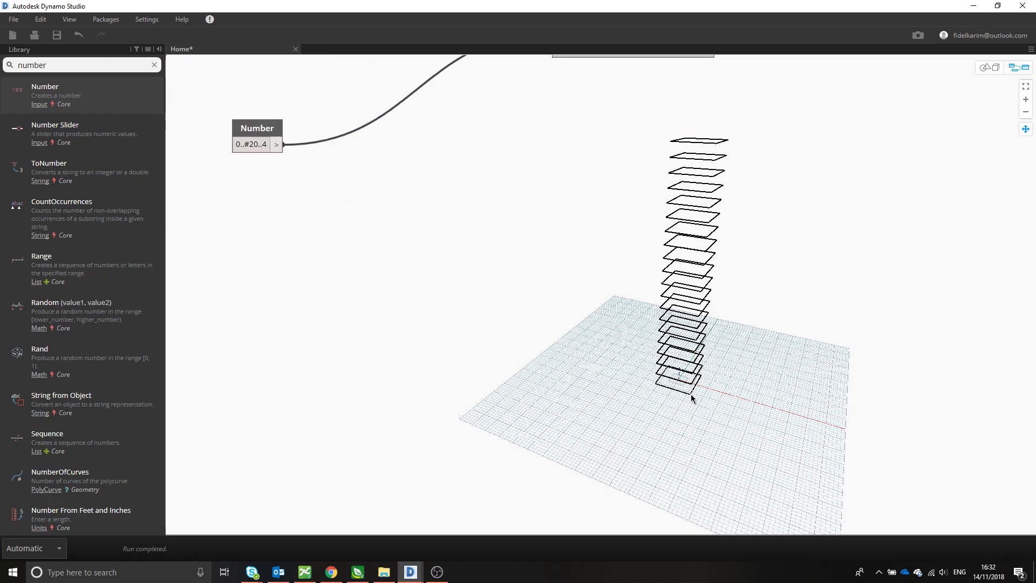
click(240, 146)
click(238, 144)
key(BackSpace)
text(1)
key(Return)
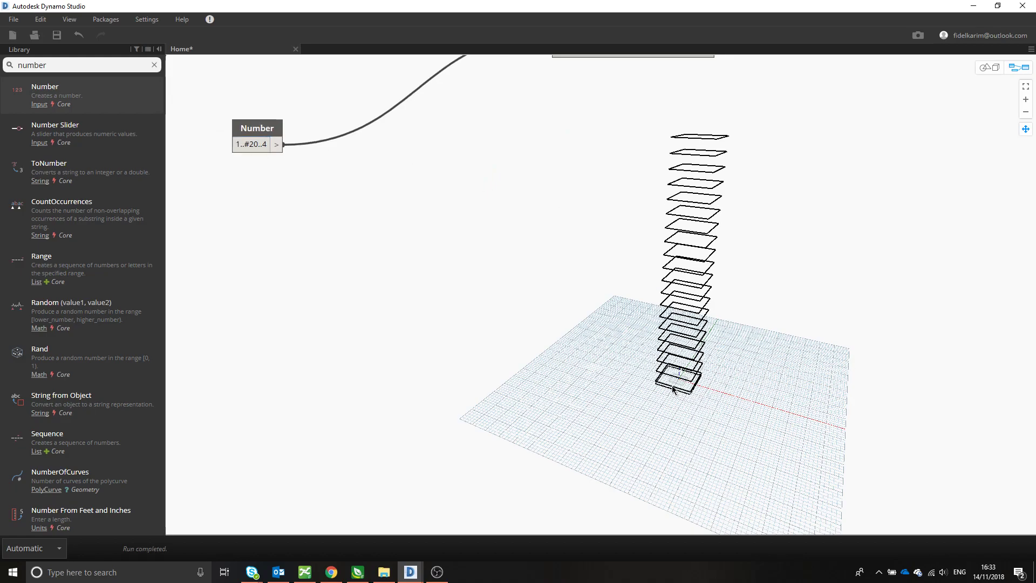
- Check the lowest rectangles in the 3D view and change the Number node's range to 2..#20..4
click(989, 66)
scroll(733, 423, up, 5)
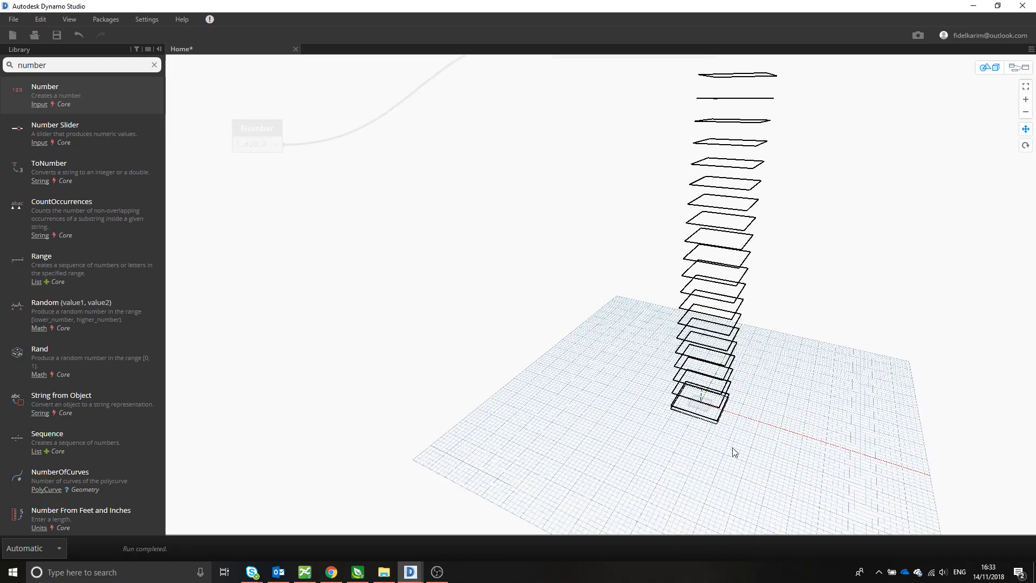
middle_drag(805, 505, 647, 329)
scroll(644, 340, up, 7)
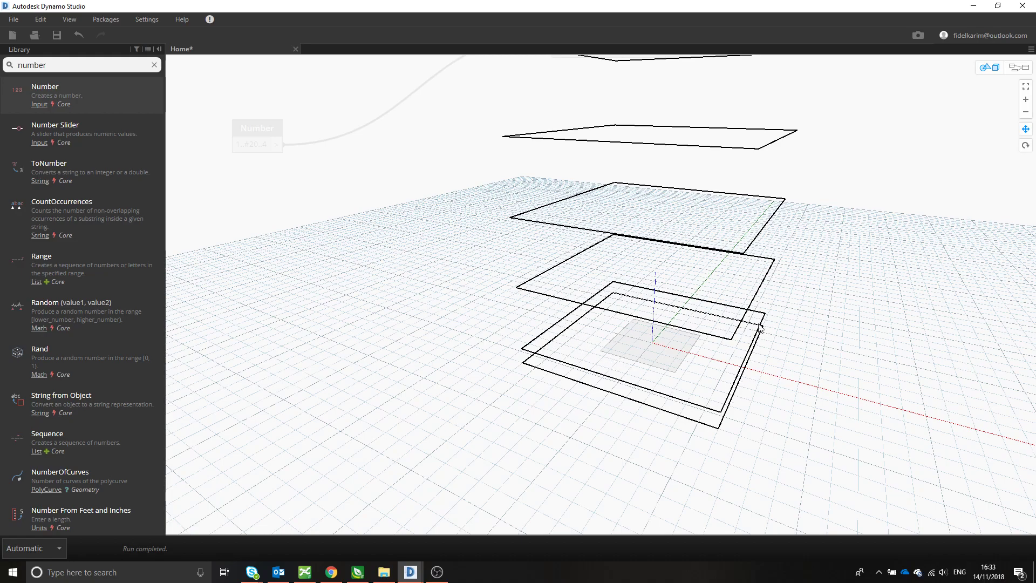
click(1025, 69)
click(240, 145)
click(240, 145)
key(BackSpace)
text(2)
click(320, 153)
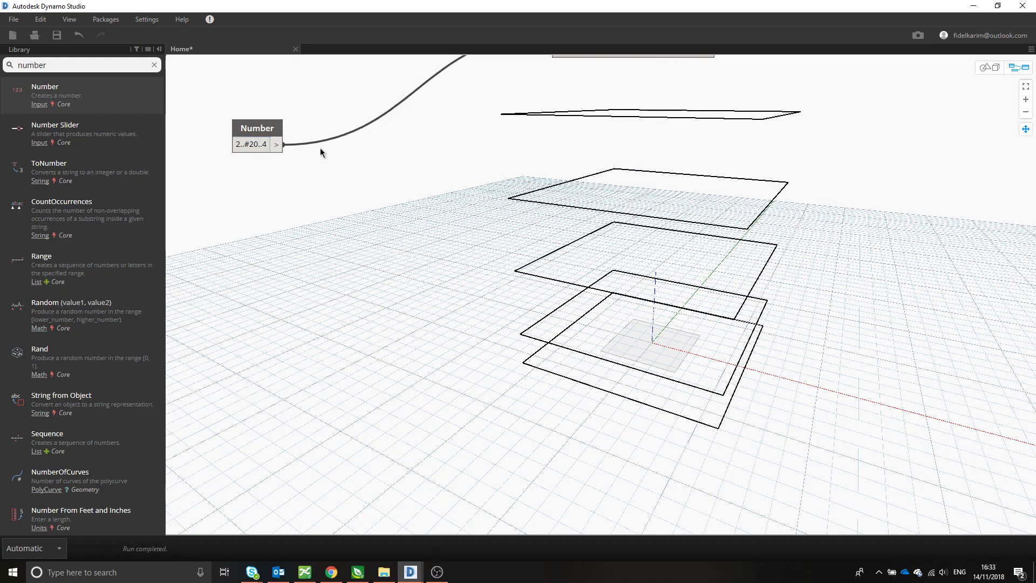
- Set the Number node's range to 0..#20..4 so the stack starts on the base plane
double_click(238, 145)
key(Home)
key(Delete)
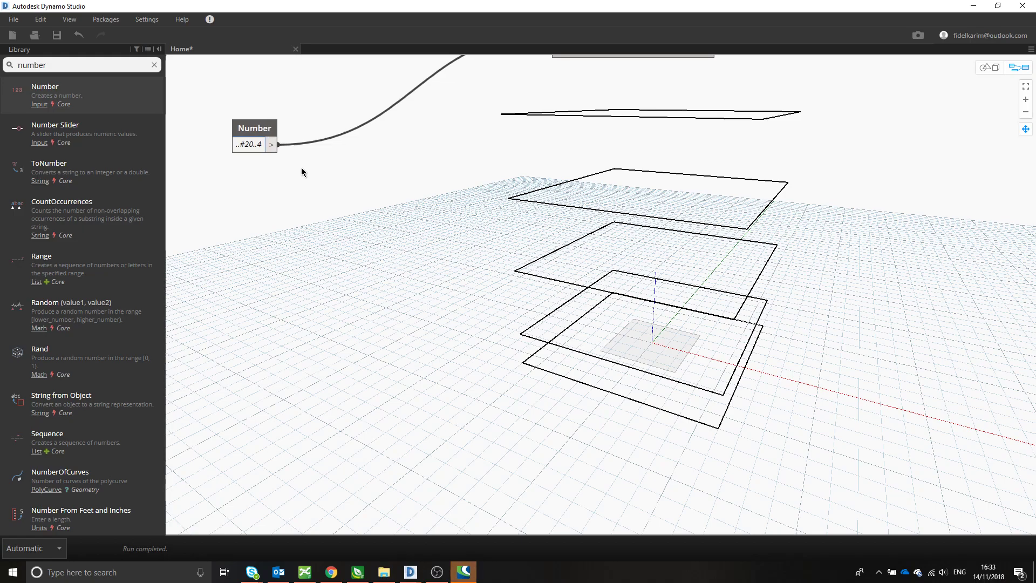
text(1)
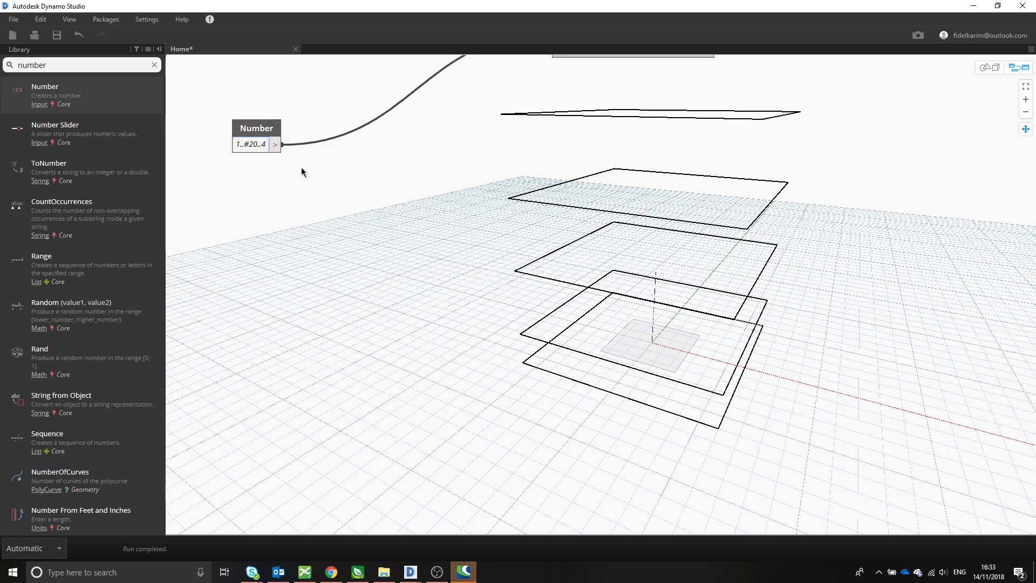
key(BackSpace)
text(0)
key(Return)
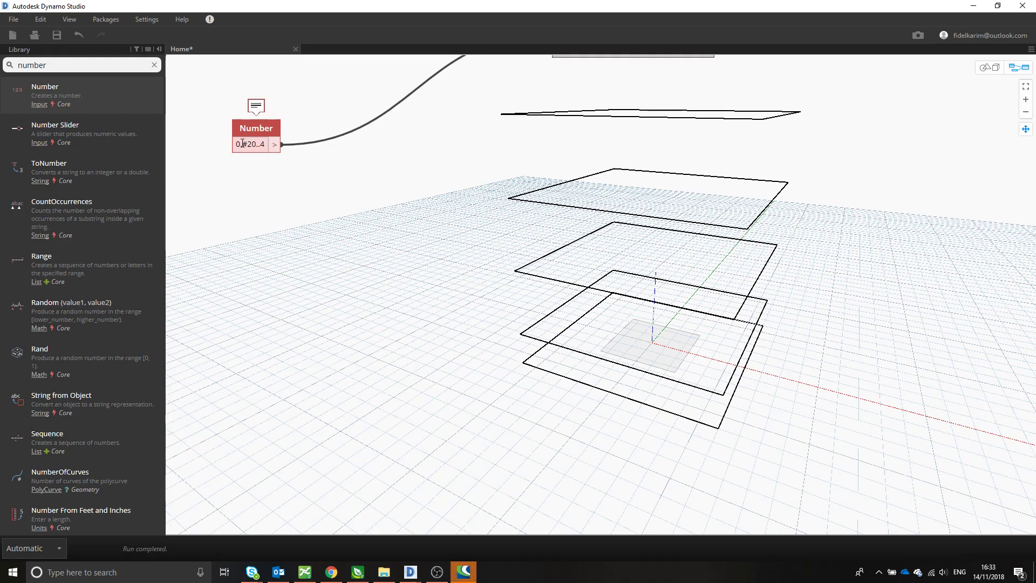
click(244, 149)
click(244, 145)
text(.)
key(Return)
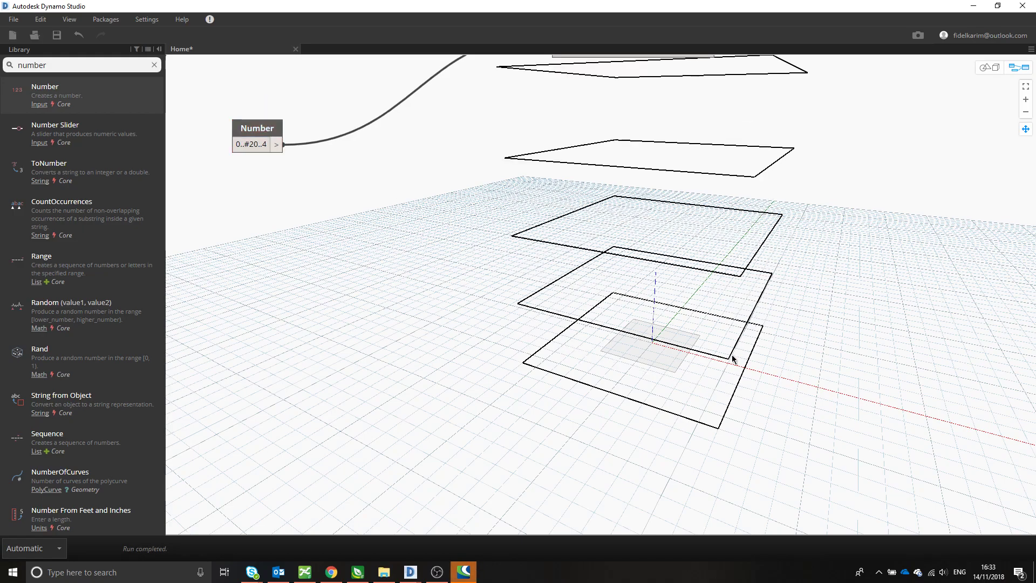
- Frame the full stack of rectangles in the 3D view so it stands clear of the node graph
scroll(721, 412, down, 3)
click(989, 67)
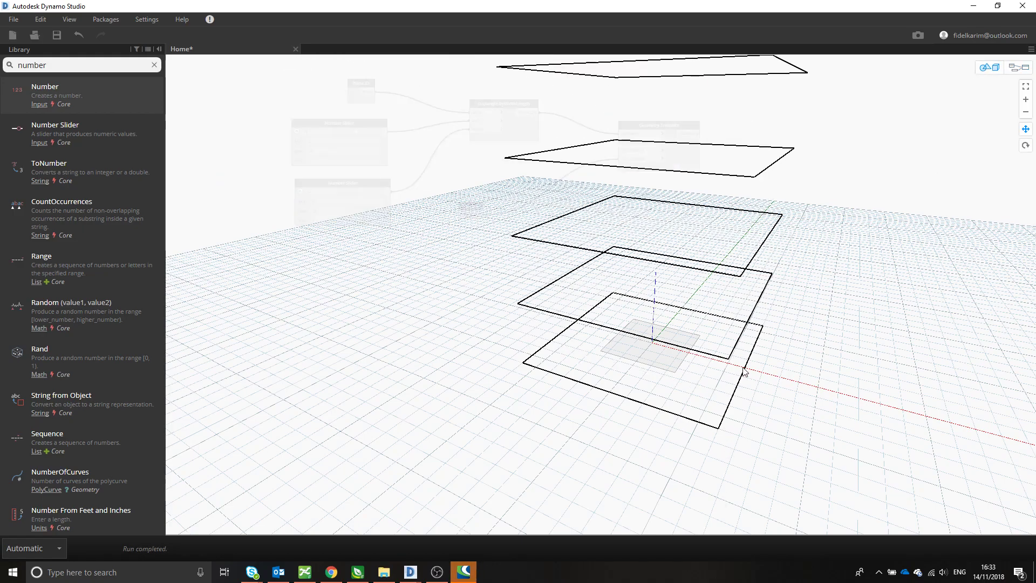
scroll(749, 367, down, 8)
middle_drag(742, 314, 913, 397)
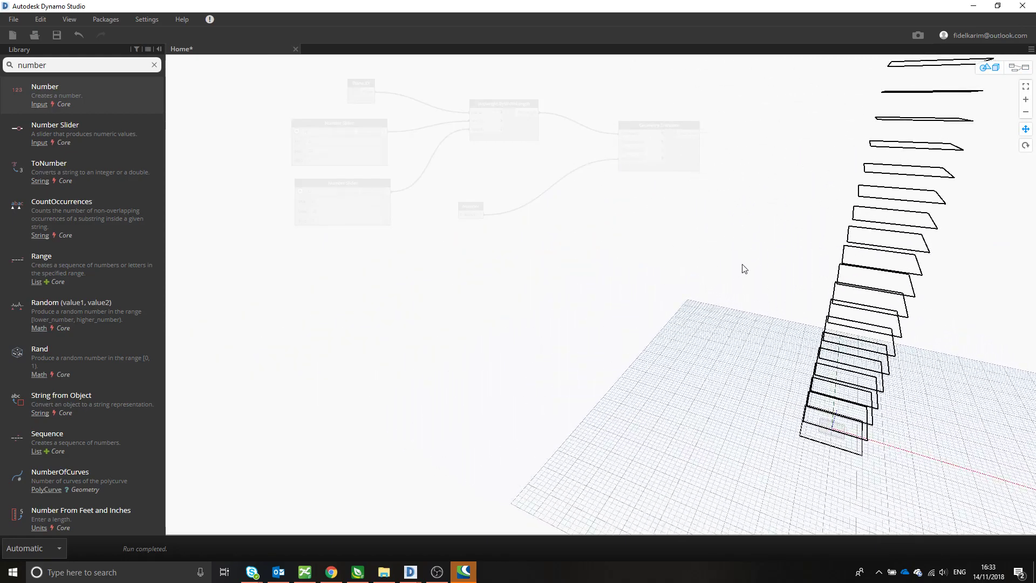
click(1018, 67)
middle_drag(645, 281, 517, 331)
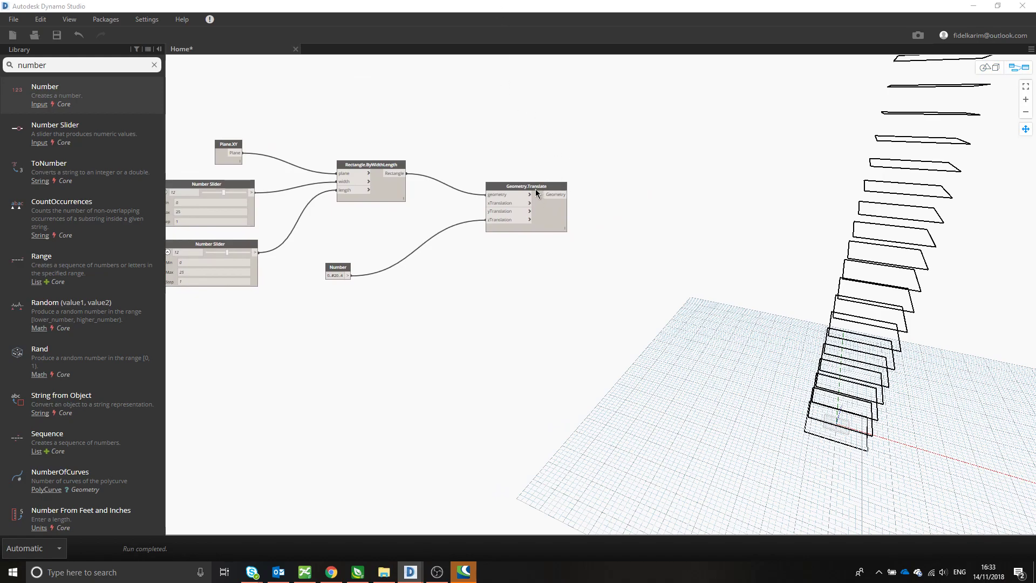
- Move the Geometry.Translate node closer to Rectangle.ByWidthLength
drag(536, 192, 506, 173)
click(614, 250)
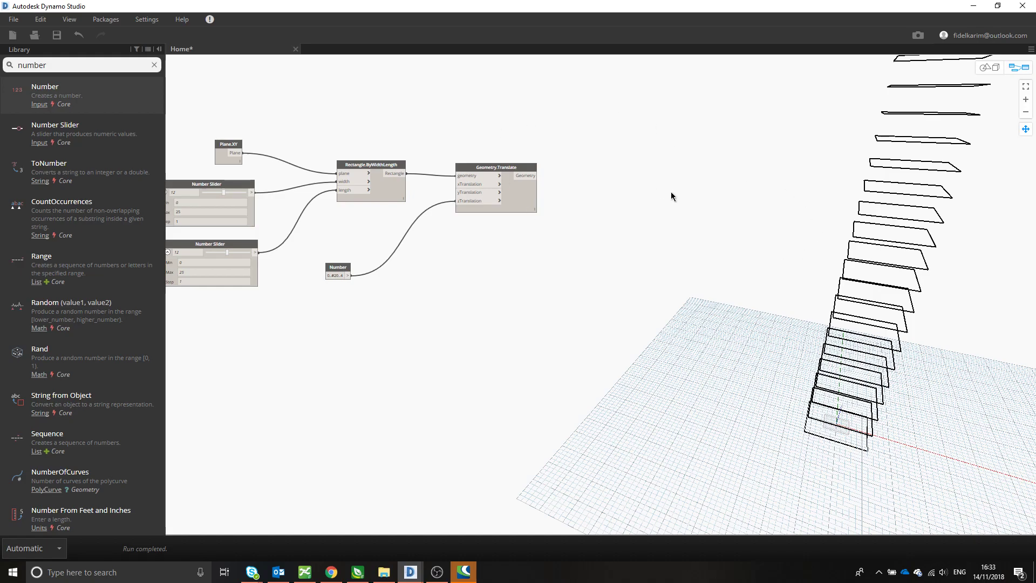
middle_drag(671, 196, 657, 192)
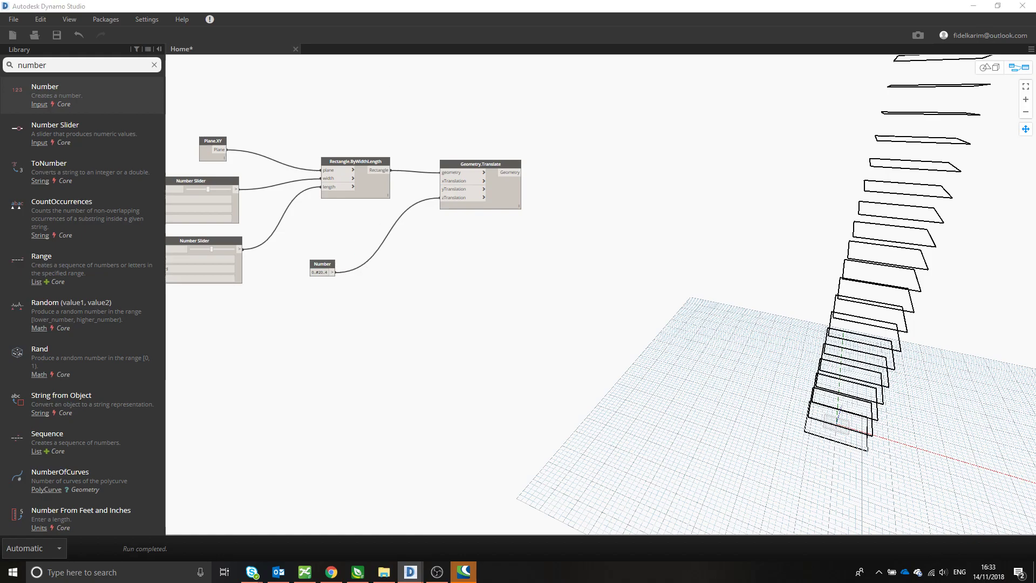
click(622, 215)
- Search the node library for geometry.rotate
drag(94, 64, 8, 66)
text(ge)
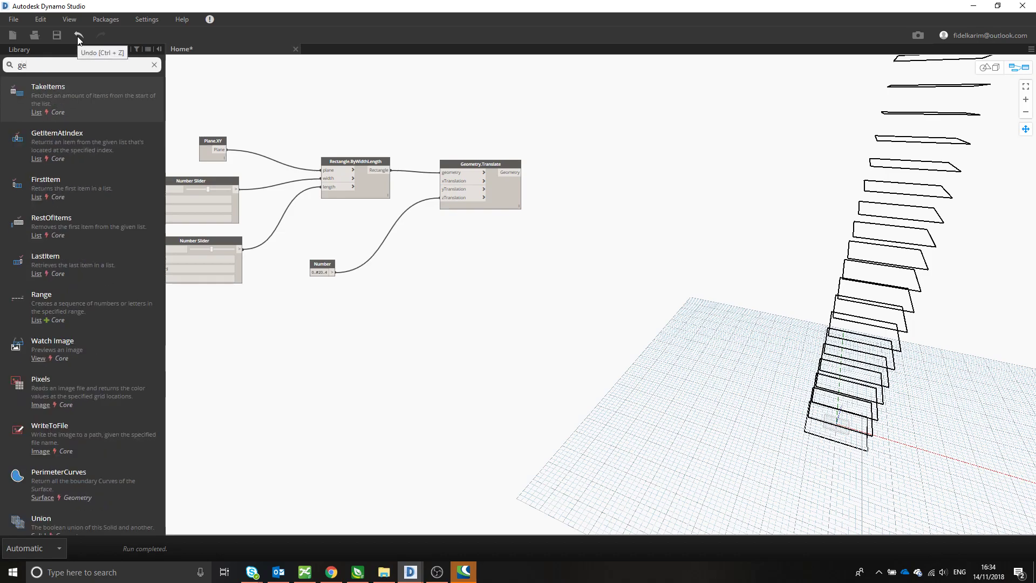
text(ometry.rotat)
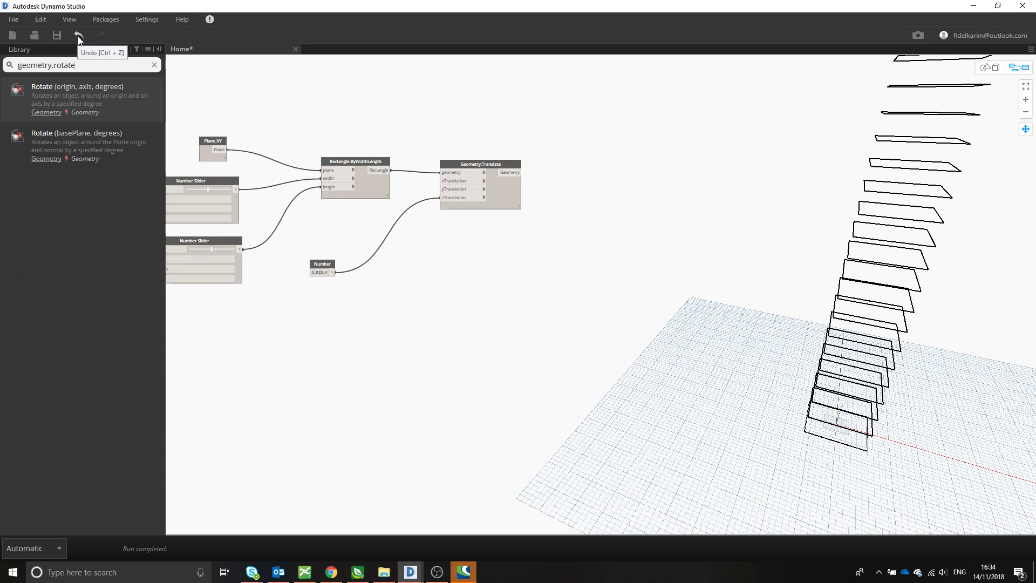
text(e)
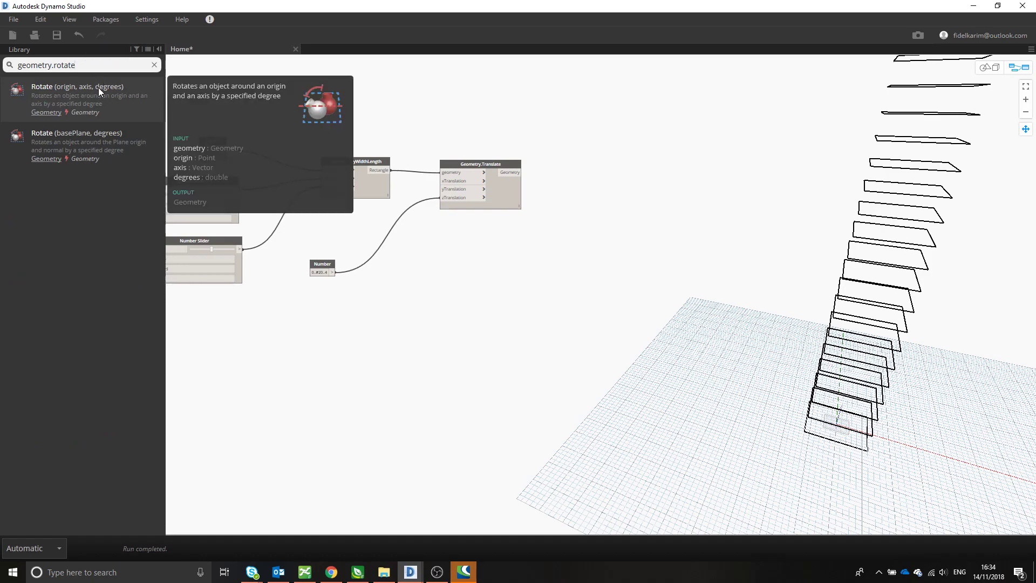
- Try a Rotate (origin, axis, degrees) node with its geometry input fed by Geometry.Translate
click(99, 91)
drag(686, 336, 651, 151)
click(512, 174)
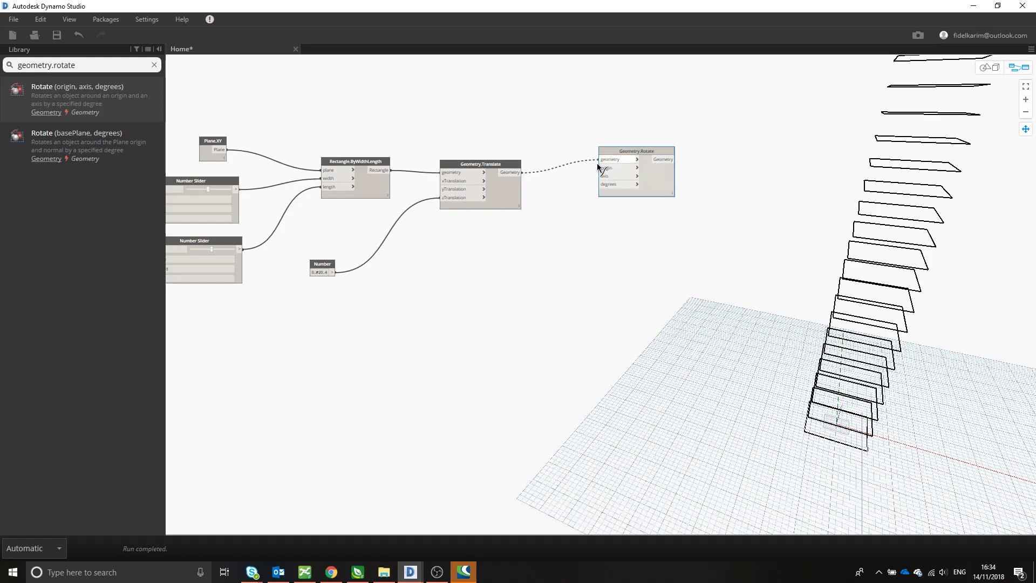
click(615, 162)
drag(623, 151, 626, 199)
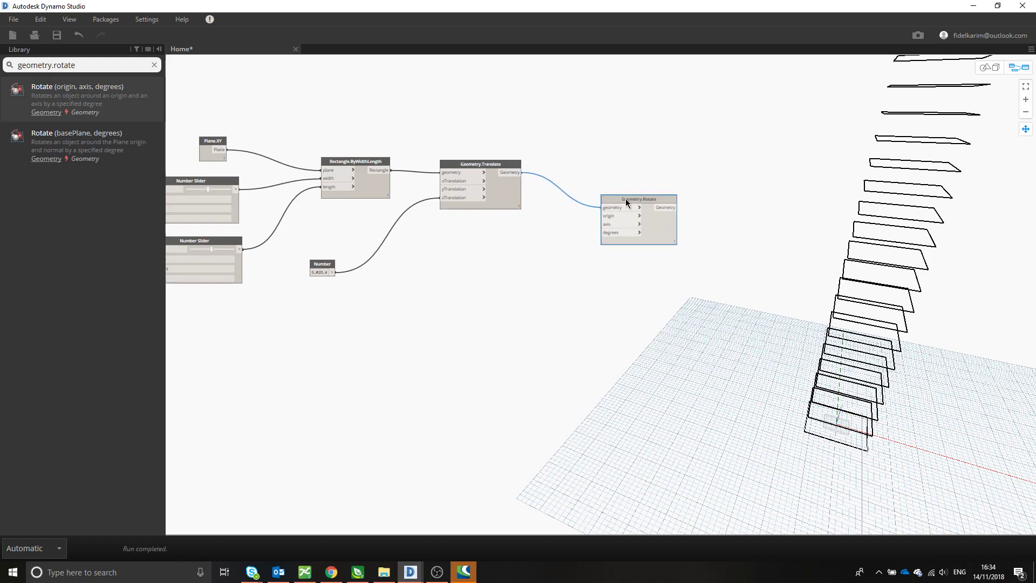
- Replace the Geometry.Rotate node with the Rotate (basePlane, degrees) version and connect Geometry.Translate's output to its geometry input
mouse_move(97, 93)
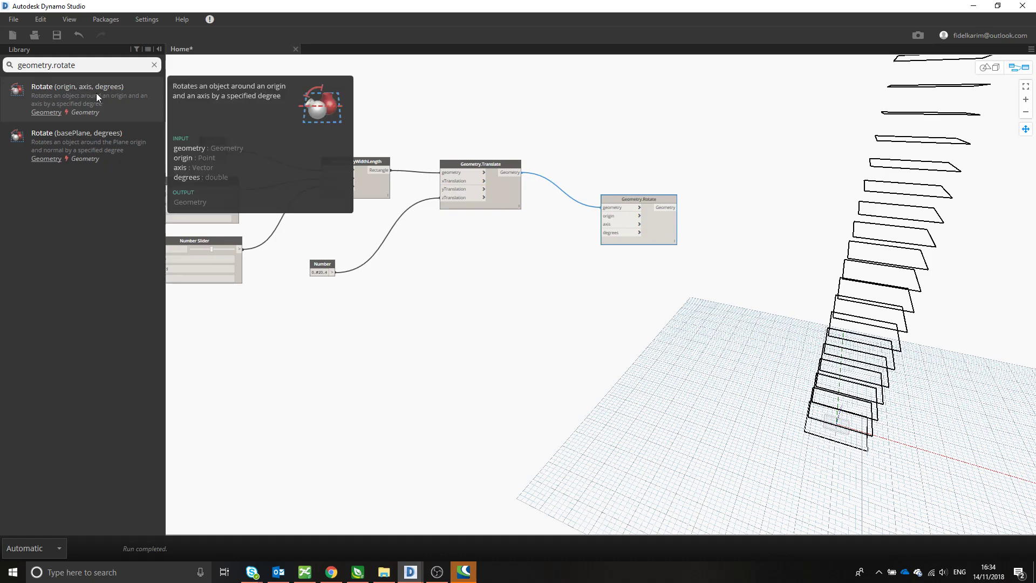
mouse_move(92, 139)
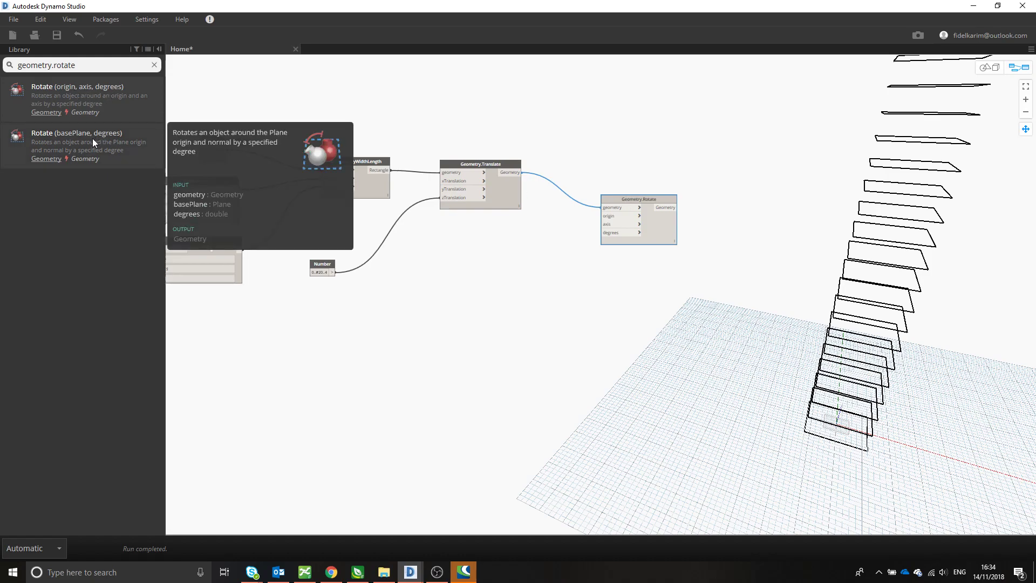
click(92, 138)
click(635, 202)
key(Delete)
drag(616, 280, 626, 173)
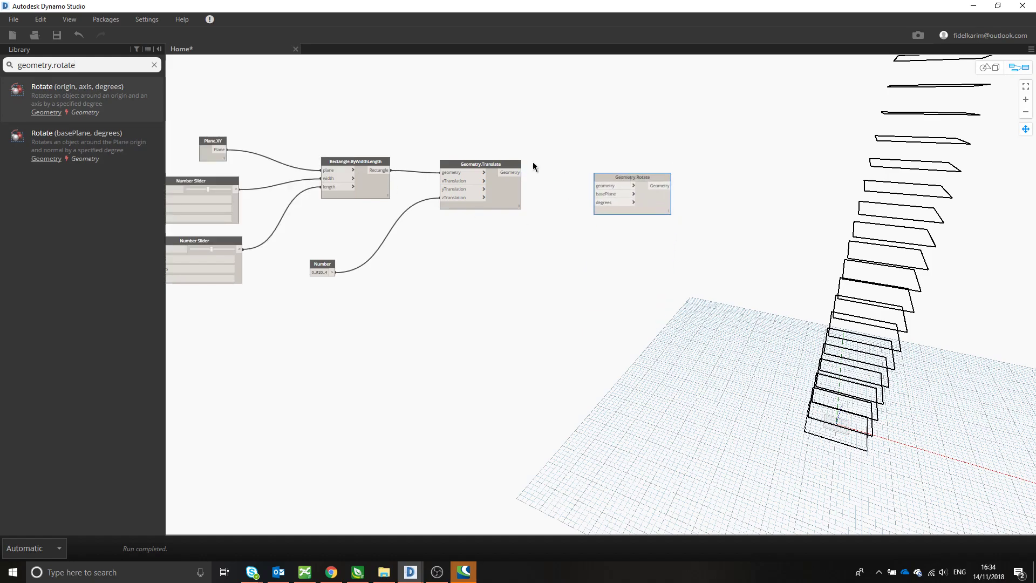
mouse_move(633, 177)
mouse_down()
mouse_move(632, 164)
mouse_move(633, 177)
mouse_up()
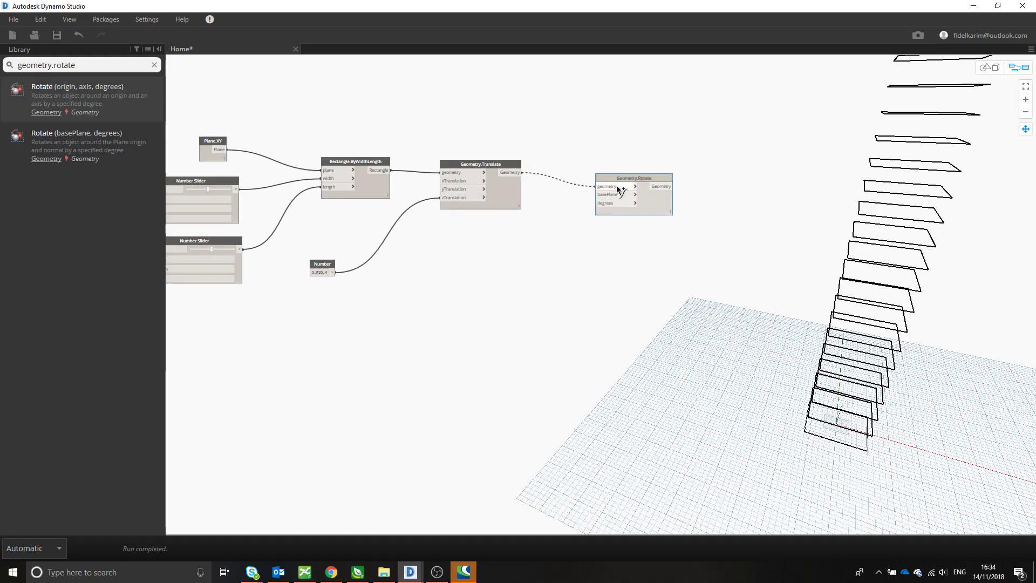
drag(643, 175, 646, 164)
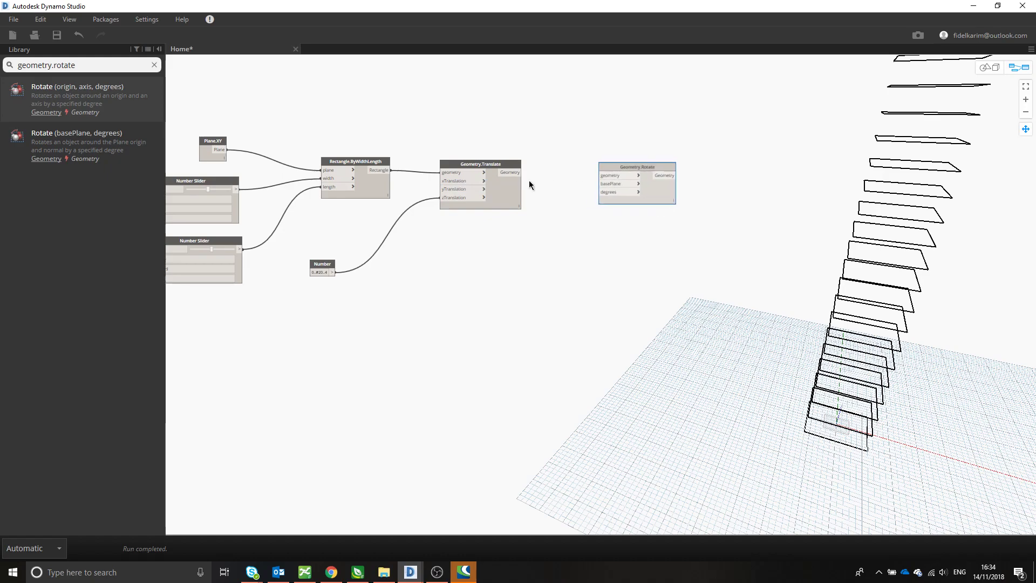
drag(522, 172, 599, 175)
- Add a second Plane.XY node beside Geometry.Translate and connect it to Geometry.Rotate's basePlane input
drag(100, 65, 2, 65)
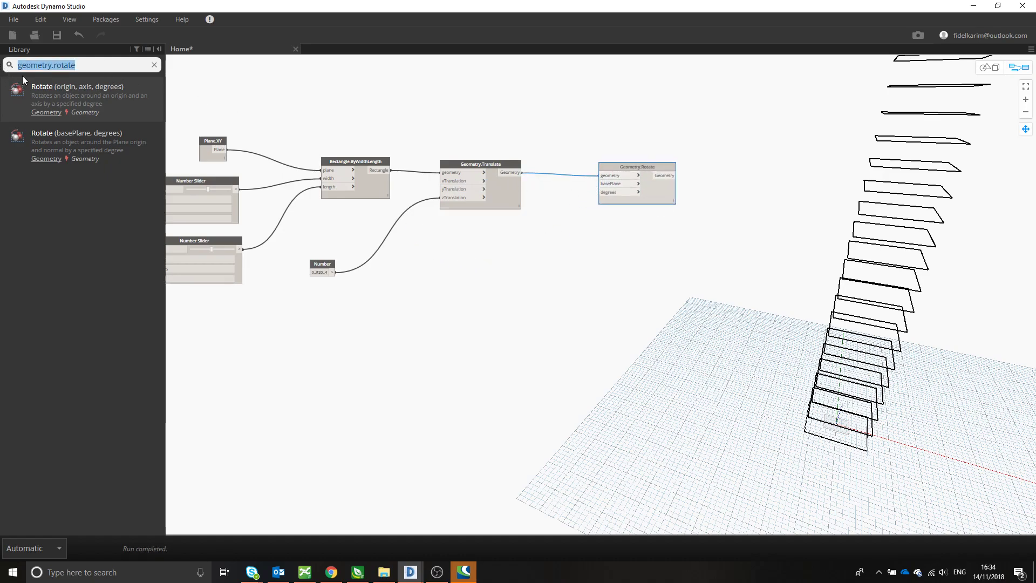
text(xy)
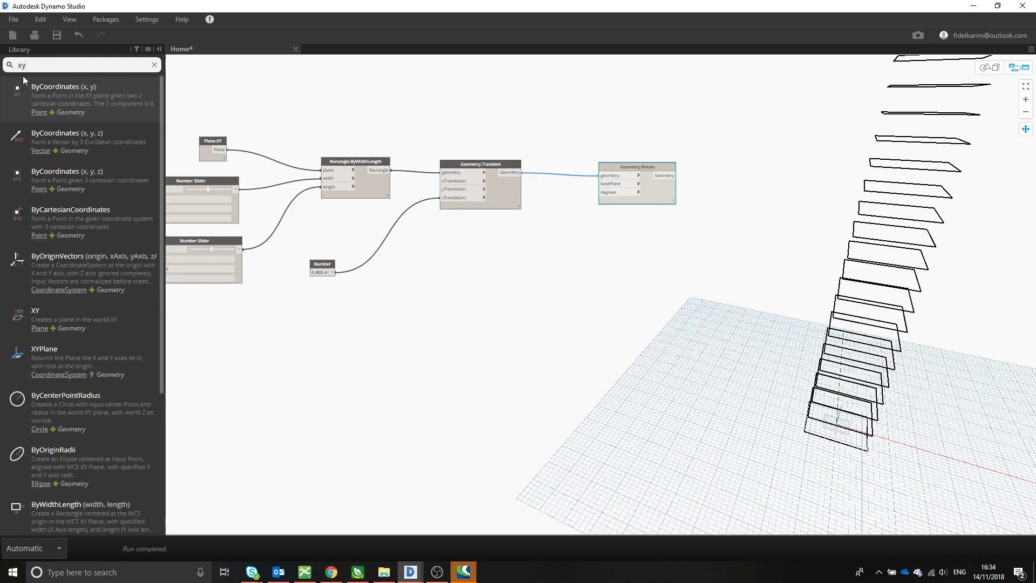
key(BackSpace)
key(BackSpace)
text(plane)
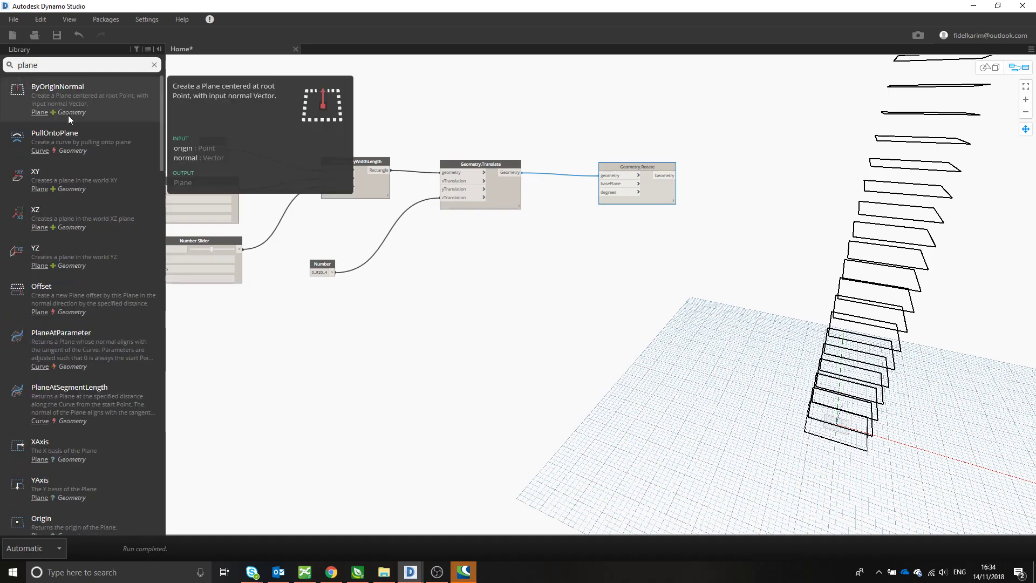
click(67, 178)
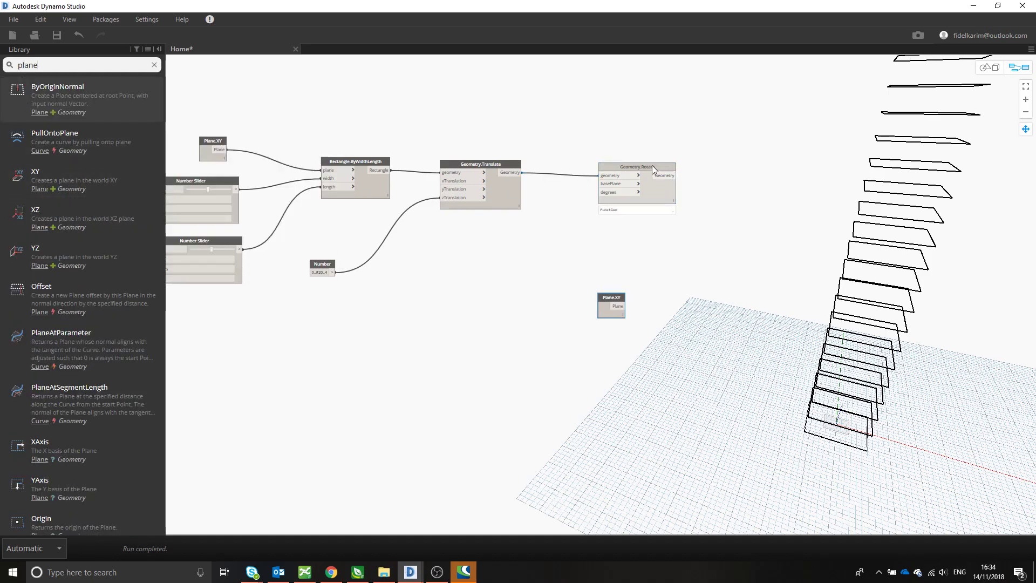
drag(652, 168, 685, 200)
drag(609, 297, 633, 215)
scroll(641, 233, up, 4)
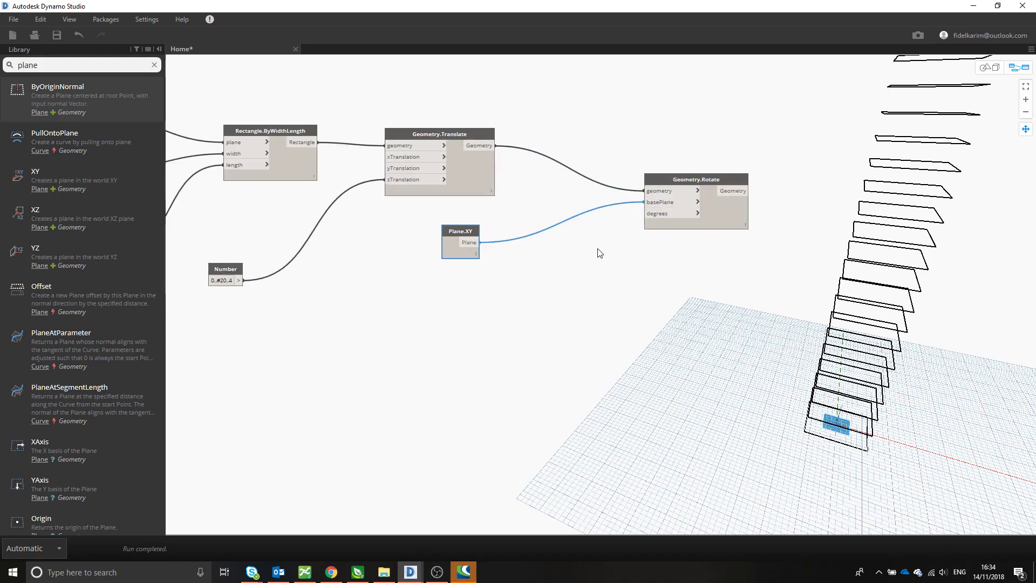
middle_drag(644, 240, 599, 254)
- Add a Number Slider below the second Plane.XY node and connect it to Geometry.Rotate's degrees input
drag(384, 240, 397, 217)
middle_drag(454, 300, 501, 275)
right_click(504, 275)
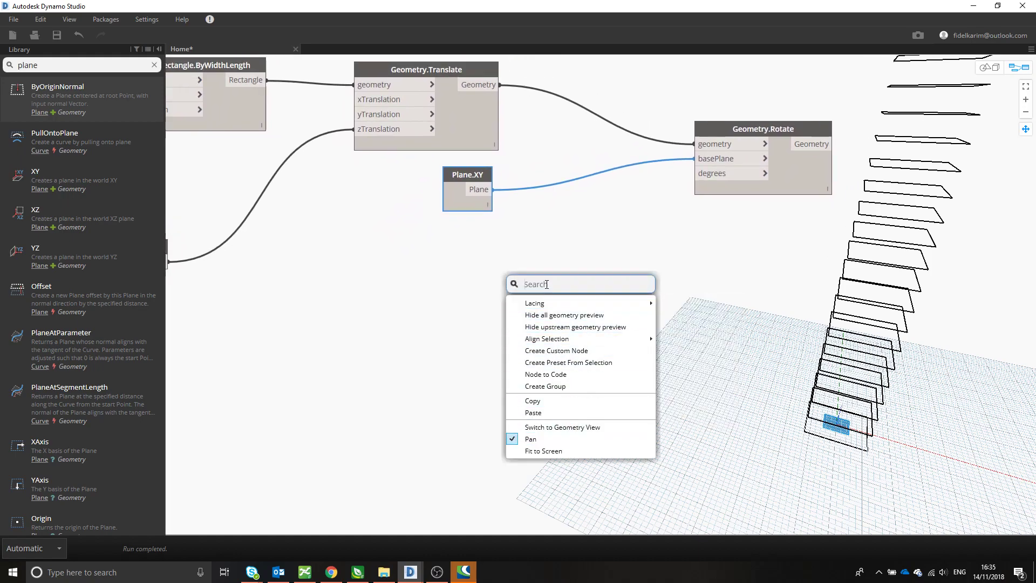
drag(40, 65, 15, 64)
text(number)
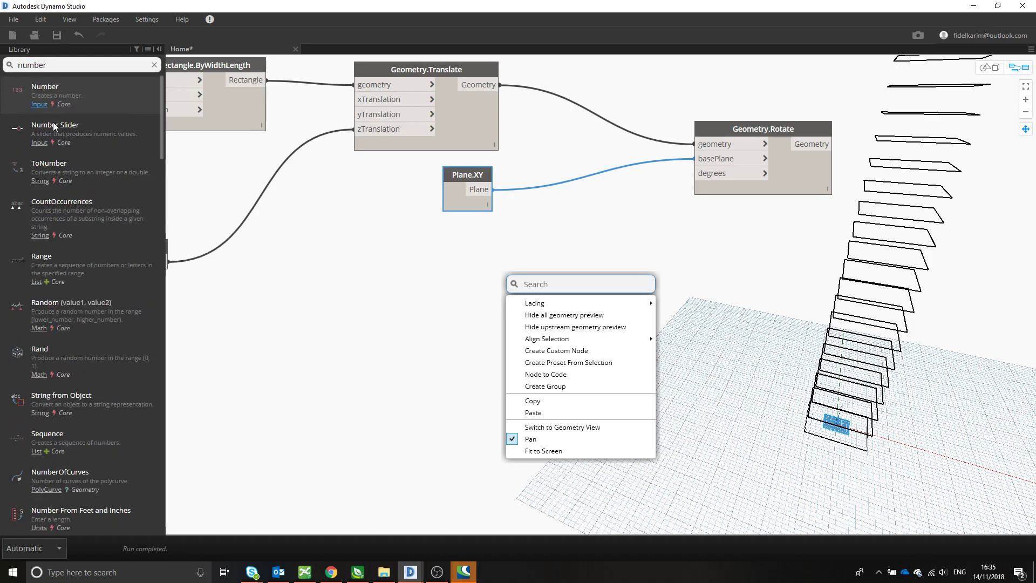
click(55, 128)
click(684, 296)
drag(684, 296, 486, 265)
drag(572, 287, 707, 181)
click(706, 178)
middle_drag(669, 304, 654, 281)
drag(480, 251, 461, 286)
- Set the rotation slider to 47.2 and check its effect on the rectangle stack
mouse_move(483, 287)
mouse_down()
mouse_move(502, 287)
mouse_move(490, 285)
mouse_up()
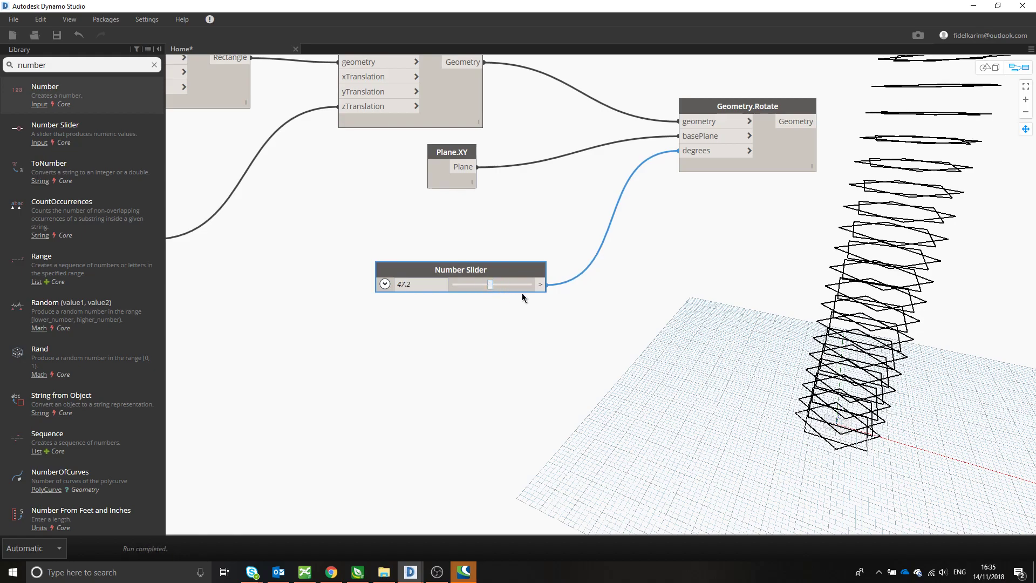
middle_drag(775, 303, 757, 296)
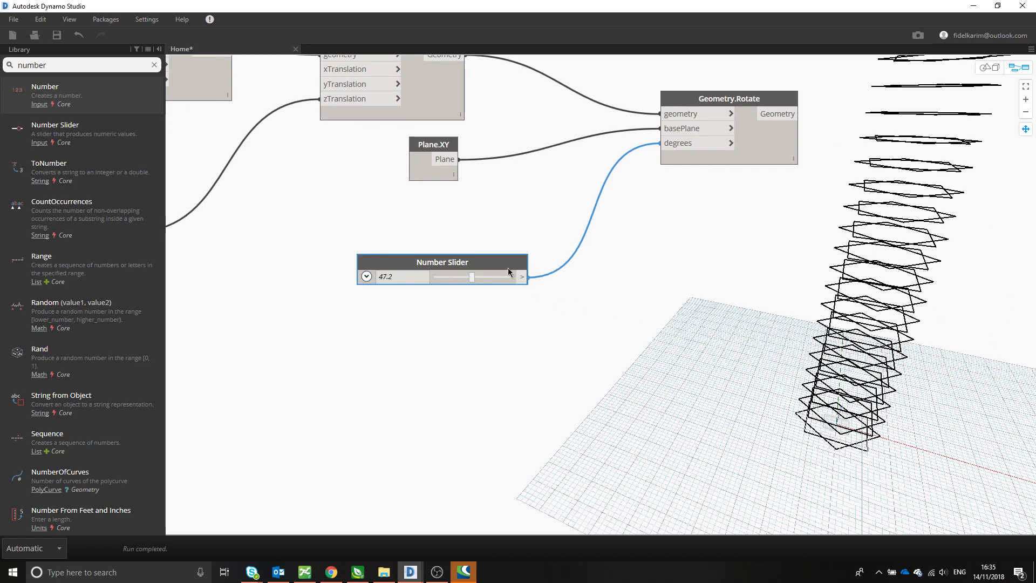
scroll(469, 190, down, 3)
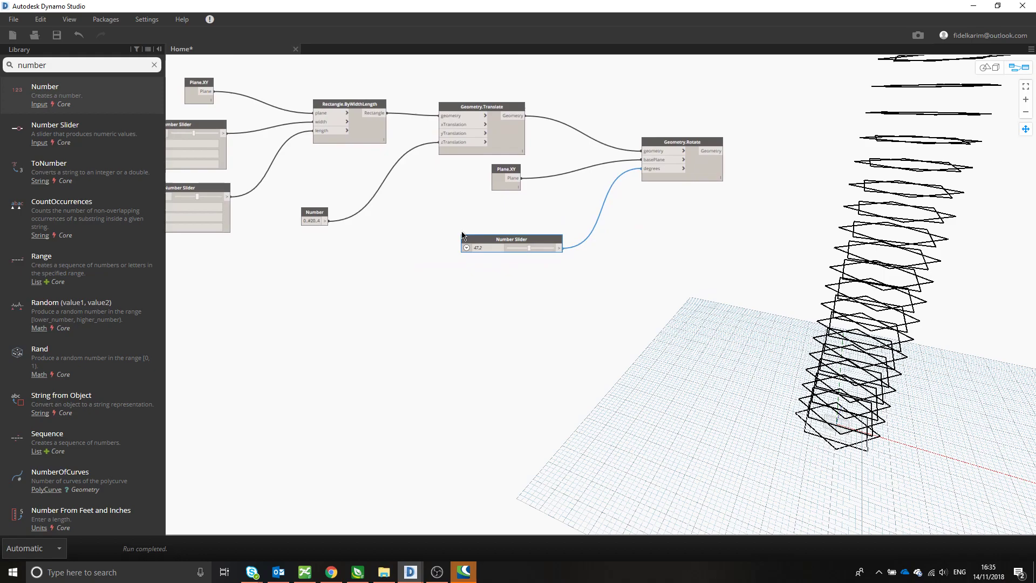
scroll(501, 222, up, 2)
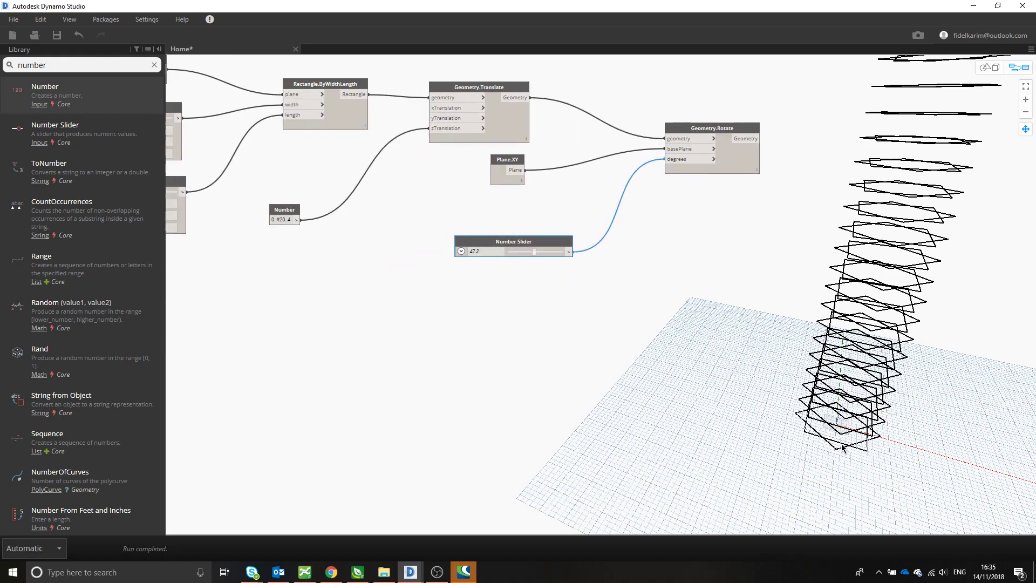
- Set the rotation slider's maximum to 2 with a step of 0.1, and slide its value to 1.7
click(462, 251)
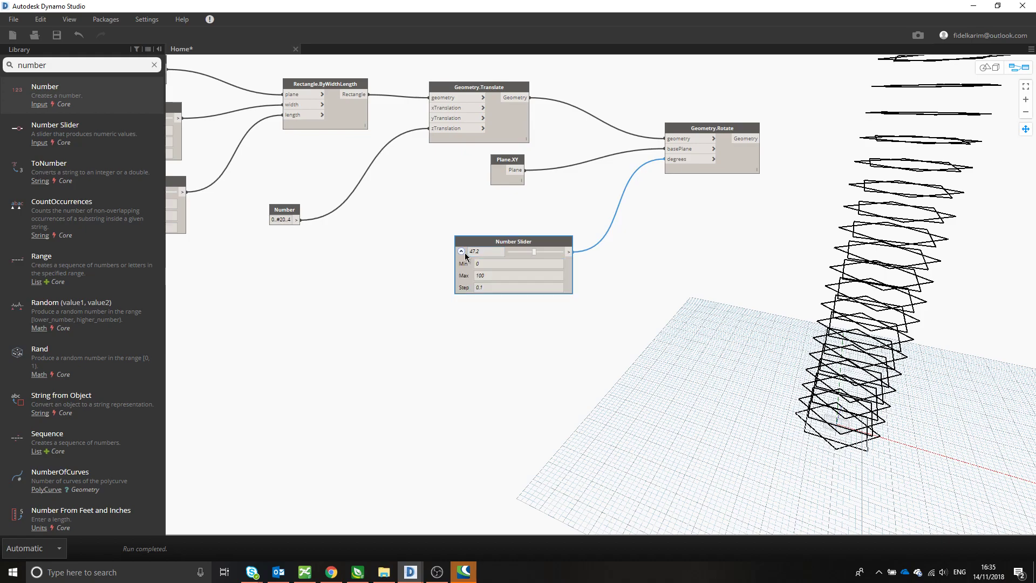
double_click(488, 276)
double_click(486, 287)
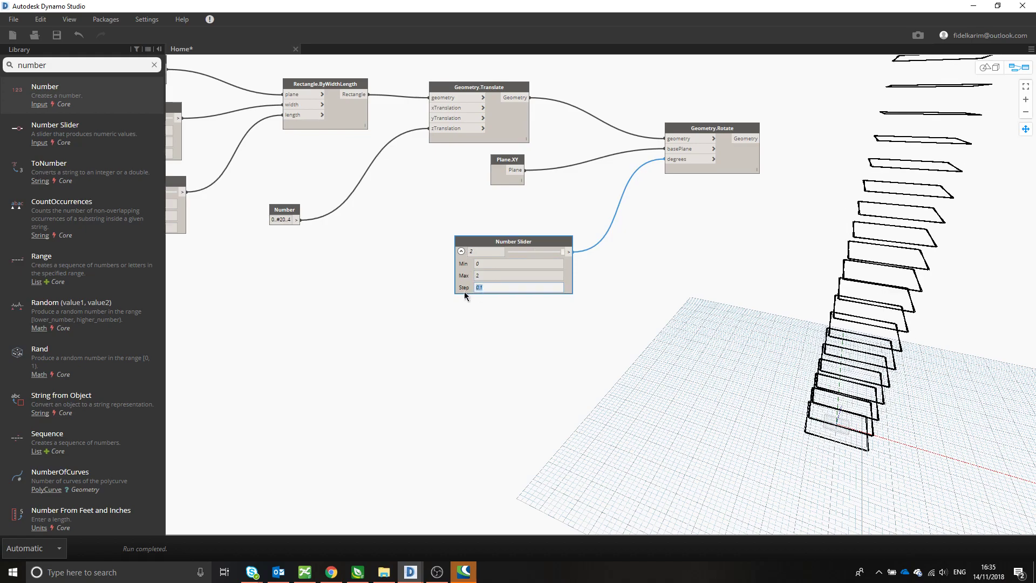
key(BackSpace)
key(Return)
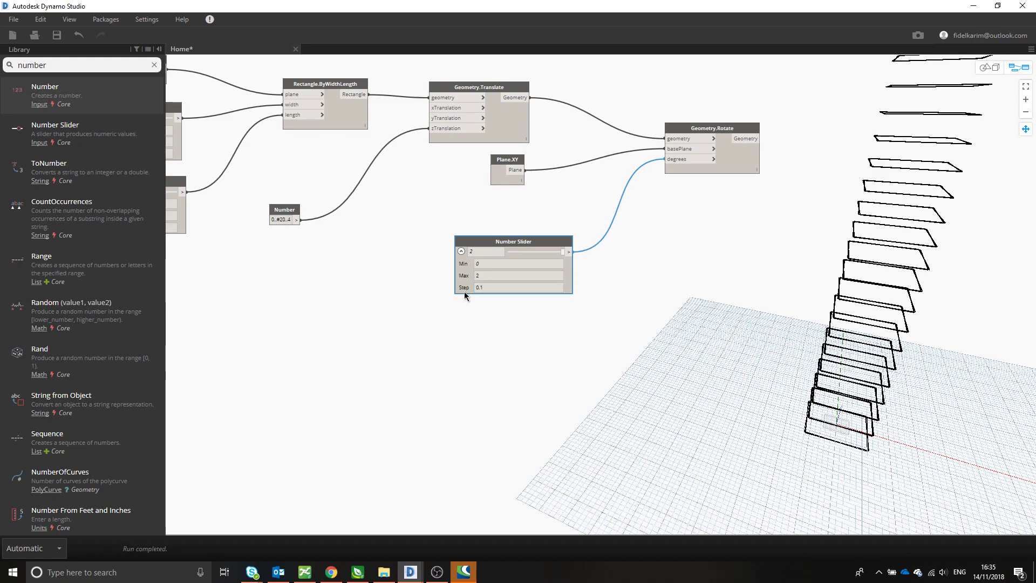
click(626, 302)
middle_drag(786, 347, 721, 340)
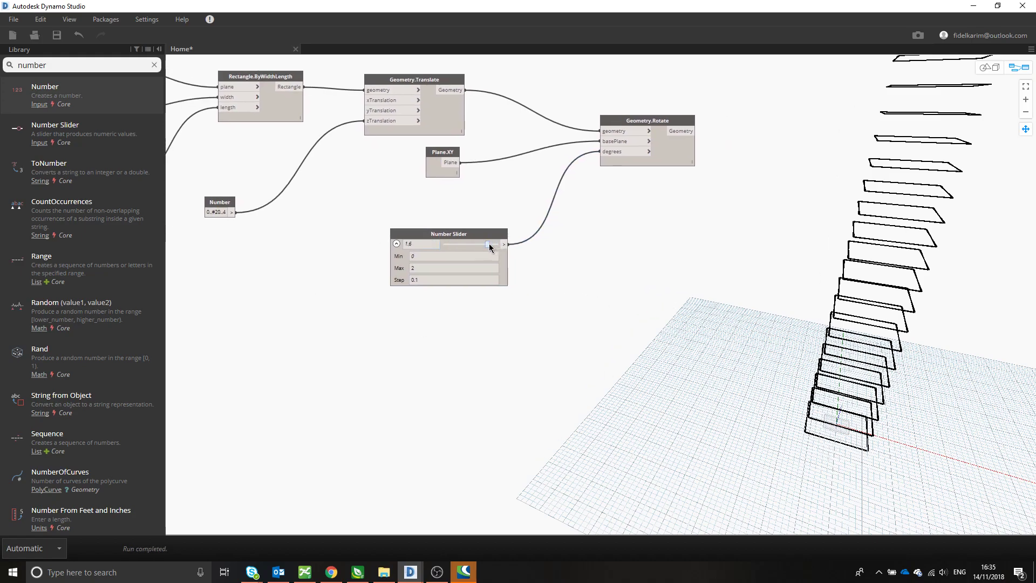
drag(489, 244, 491, 244)
- Set the rotation slider's maximum and its value to 5, and collapse its range settings
double_click(435, 264)
text(5)
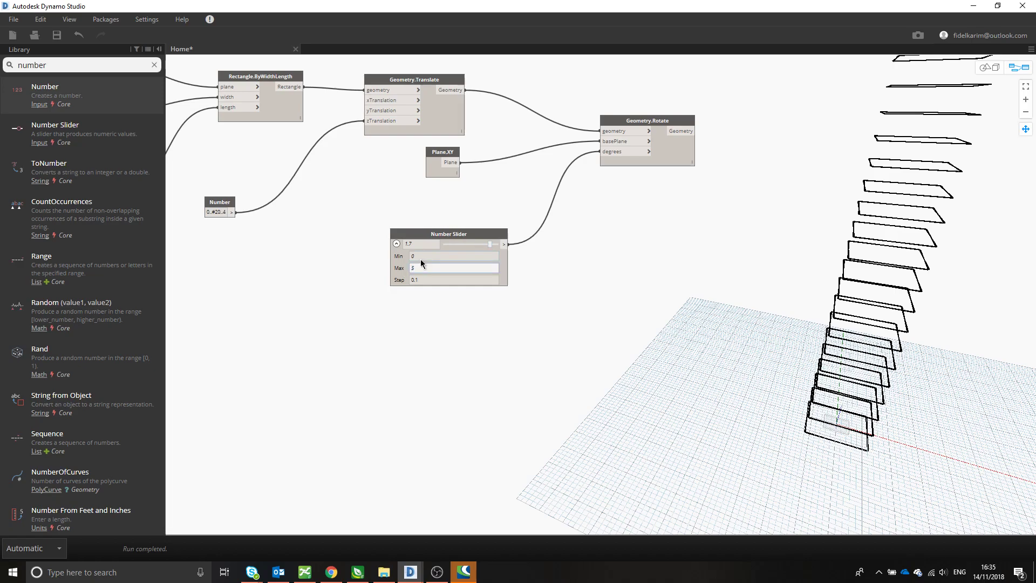
key(Return)
drag(462, 244, 513, 245)
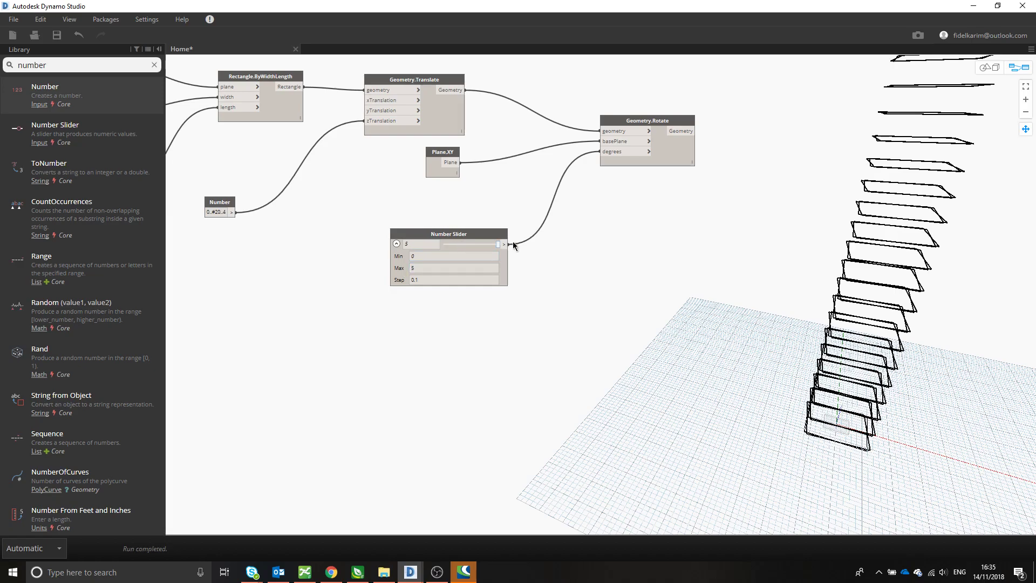
click(396, 245)
- Move the rotation slider node further down, away from Plane.XY, to free space in the graph
middle_drag(900, 334, 926, 300)
middle_drag(768, 338, 801, 362)
drag(513, 229, 516, 257)
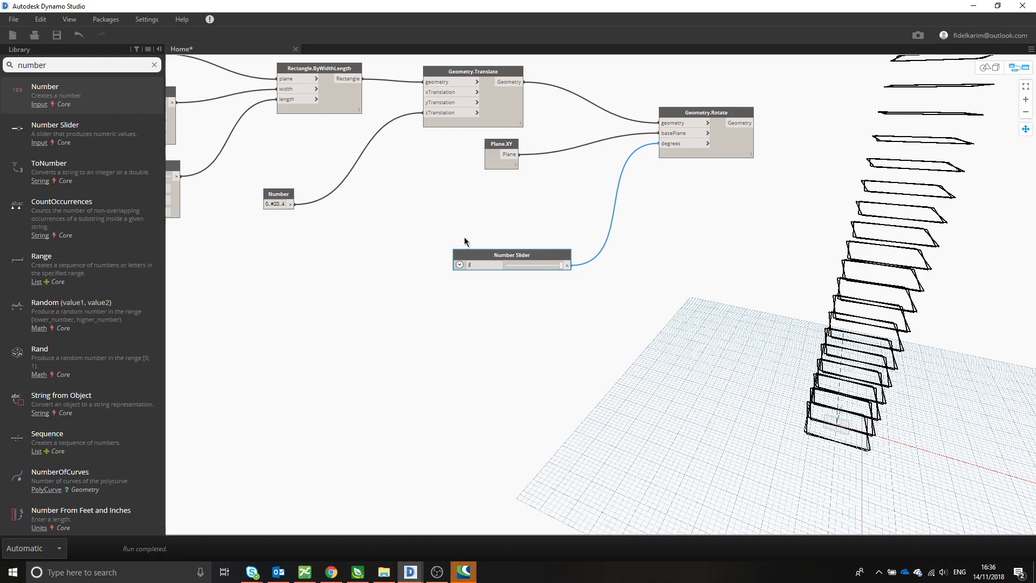
drag(495, 255, 500, 272)
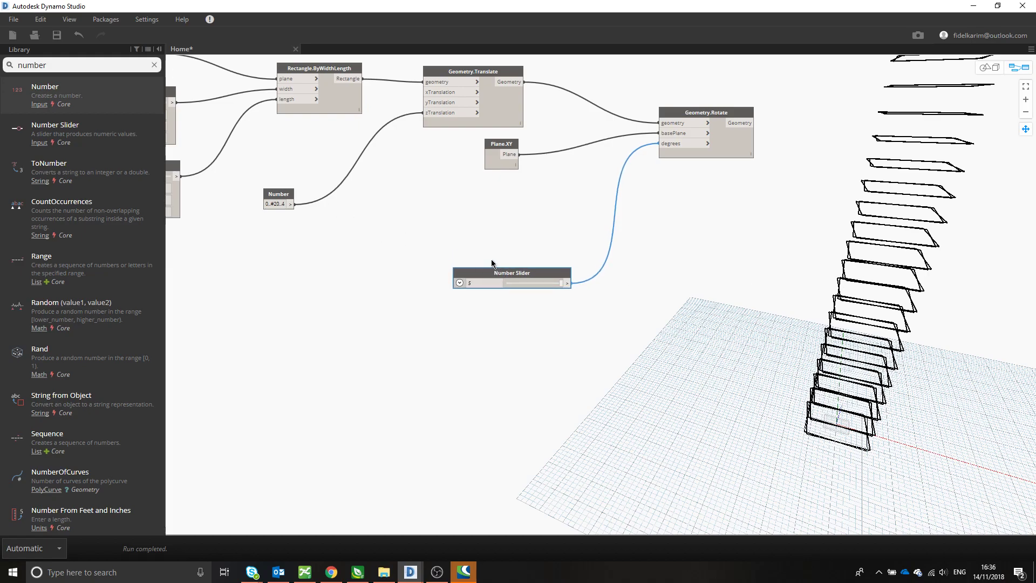
- Add a Watch node beside the 0..#20..4 Number node and connect the Number output to its input
click(306, 209)
double_click(60, 66)
text(watch)
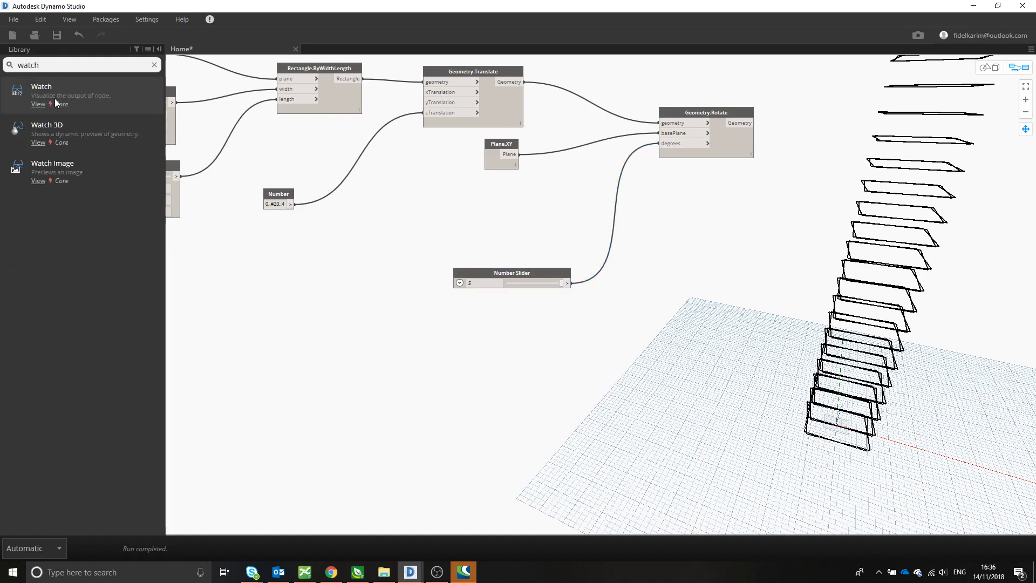
click(56, 103)
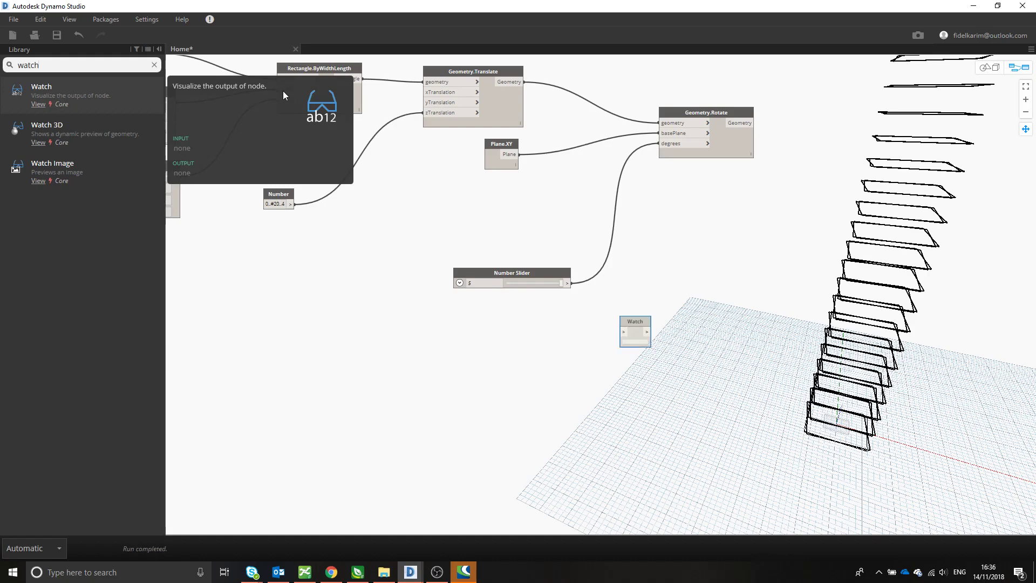
drag(629, 319, 360, 177)
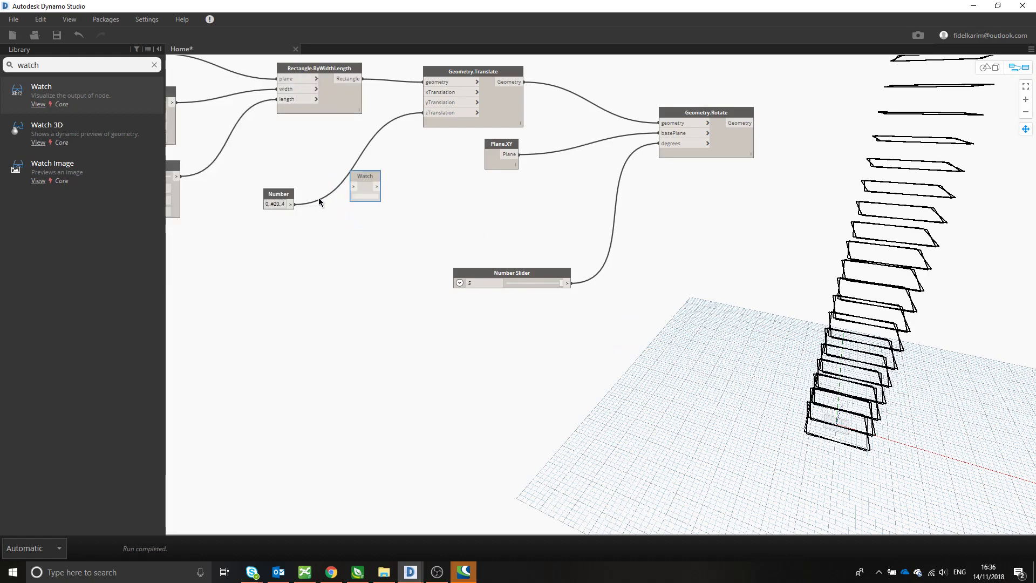
drag(290, 204, 371, 214)
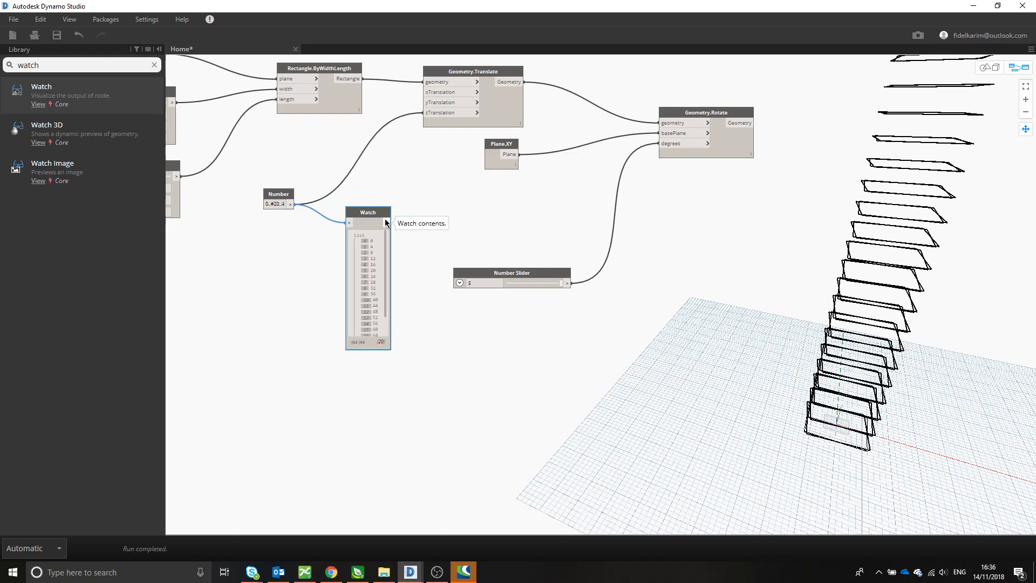
- Connect the Watch output to the zTranslation input of Geometry.Translate and place Watch between the Number and Geometry.Translate nodes
drag(386, 223, 428, 117)
drag(372, 213, 353, 163)
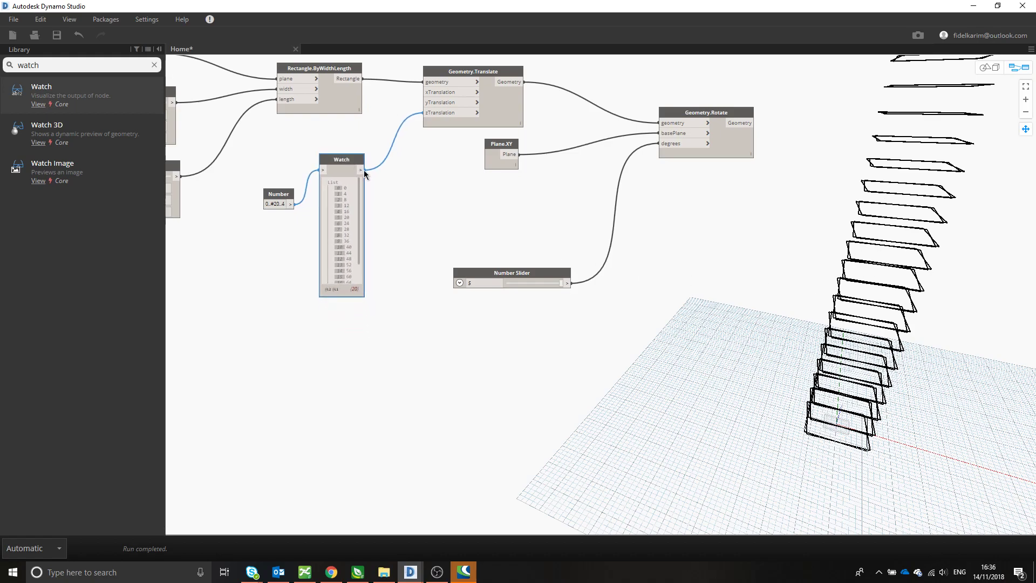
click(420, 208)
- Add a multiplication (*) node below Plane.XY and connect the Watch output to its x input
click(16, 65)
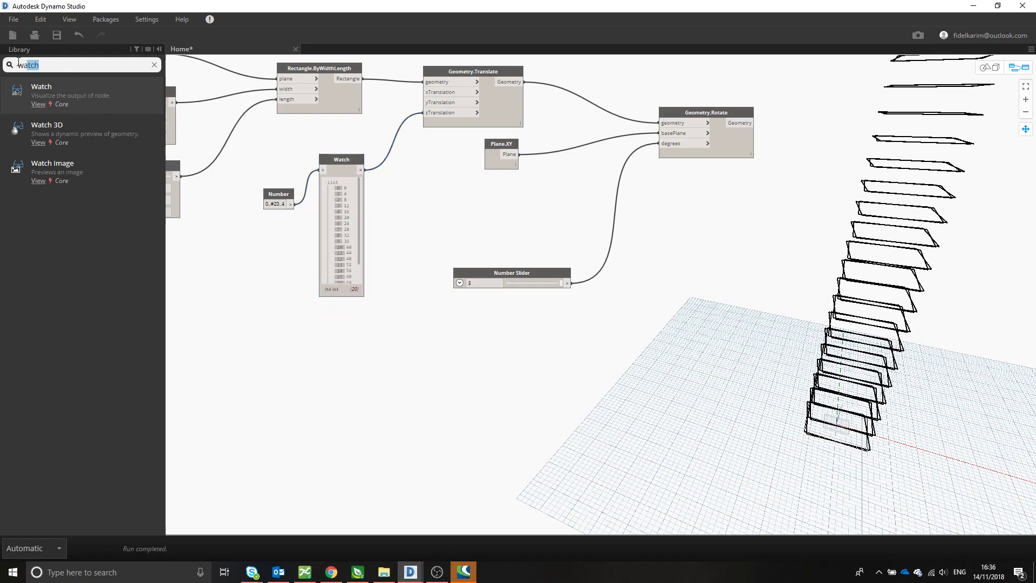
text(*)
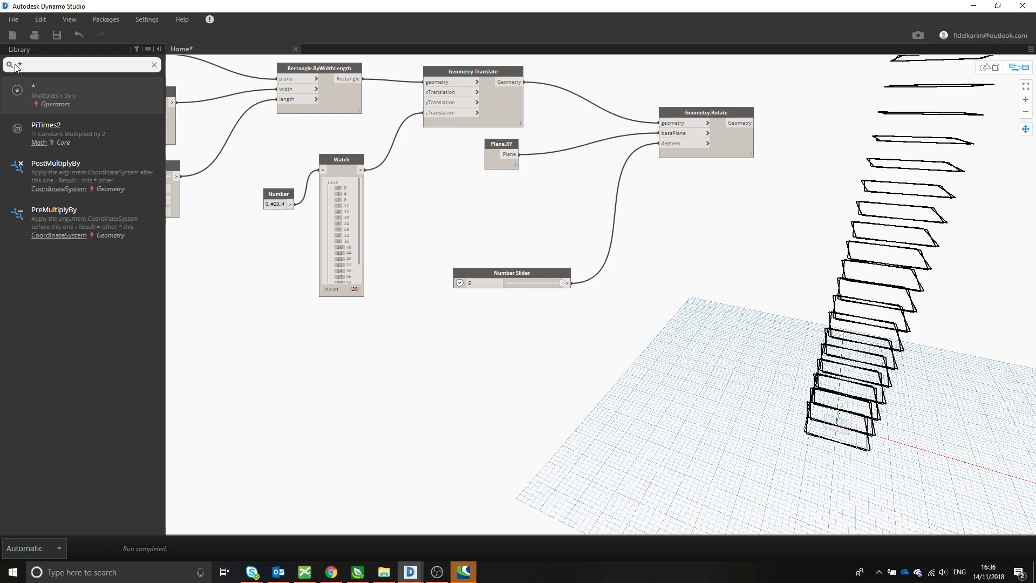
key(Return)
drag(658, 332, 466, 184)
click(360, 170)
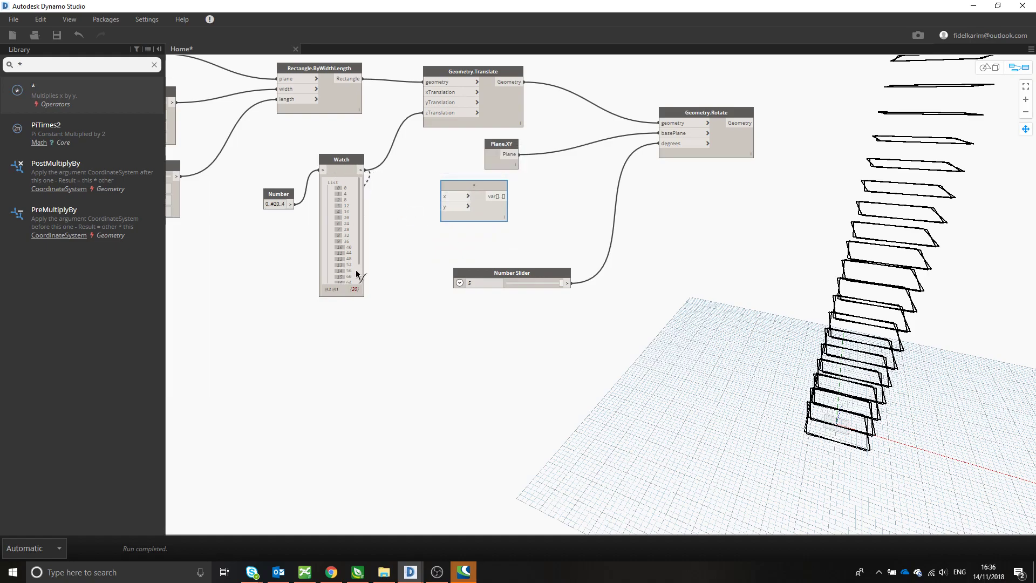
click(447, 198)
- Connect the multiplication node's output to the degrees input of Geometry.Rotate, making room by moving the slider down and the multiplication node aside
drag(476, 184, 514, 192)
drag(533, 273, 527, 317)
click(545, 204)
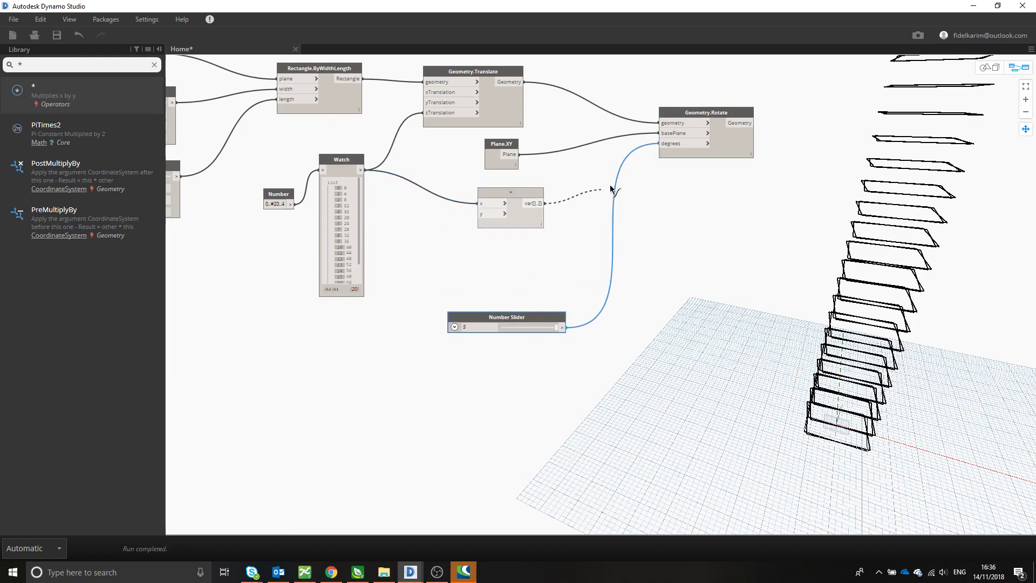
click(658, 143)
drag(533, 197, 606, 207)
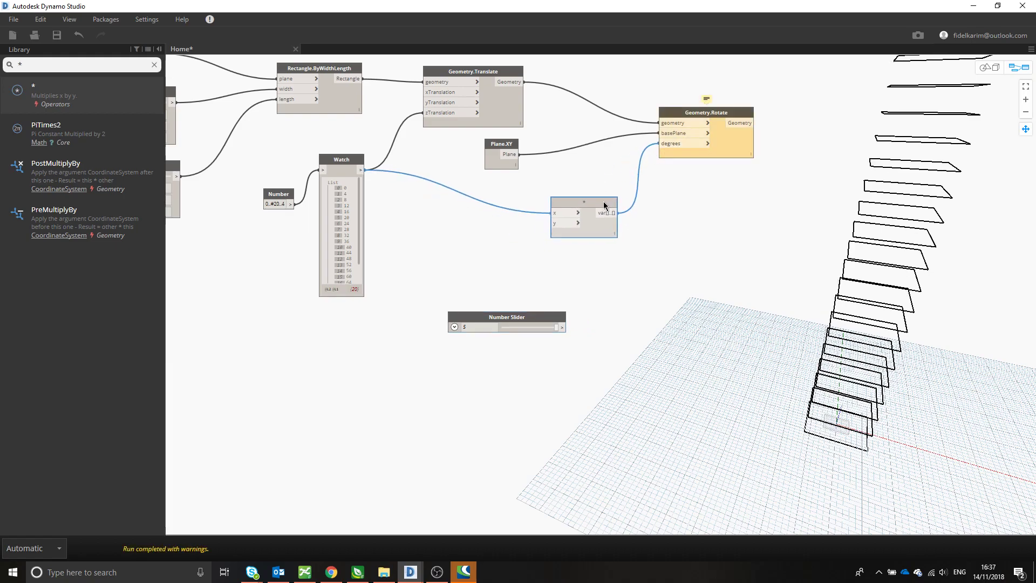
- Move the Number Slider below the Watch node and connect it to the multiplication node's y input
drag(511, 317, 371, 340)
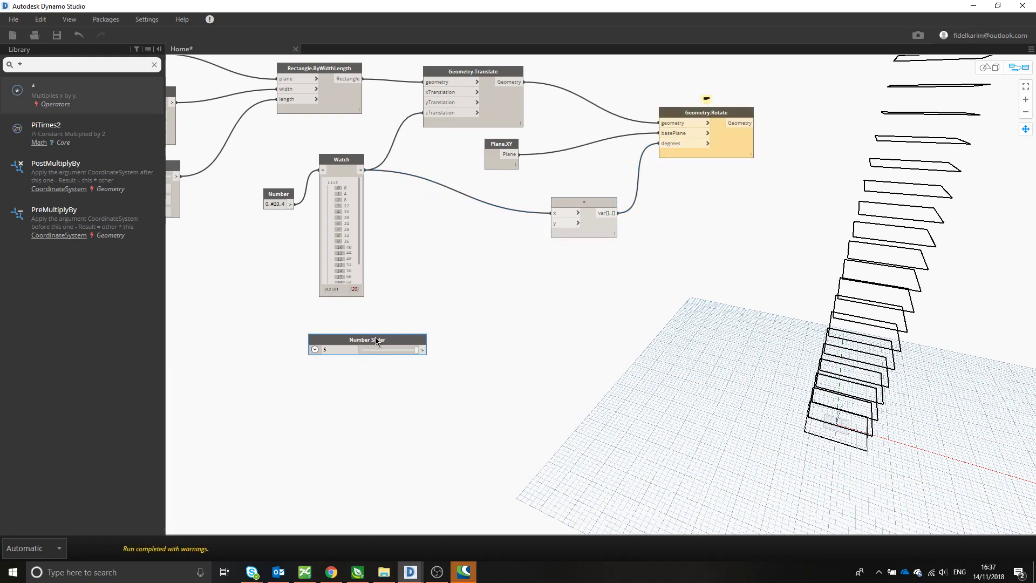
click(423, 350)
click(569, 227)
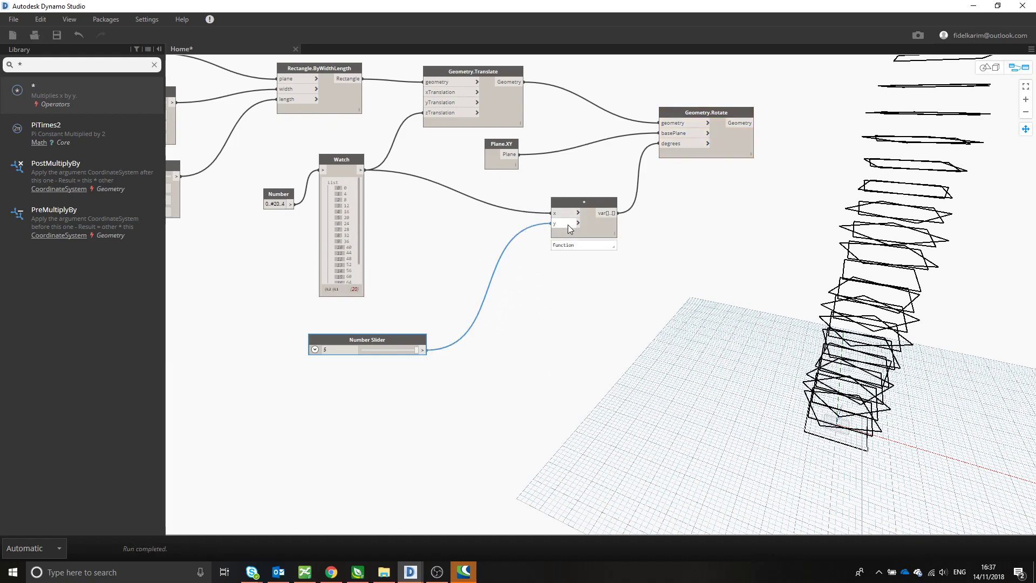
- Turn off the preview of the Geometry.Translate node so only the rotated rectangles are drawn
middle_drag(836, 349, 744, 350)
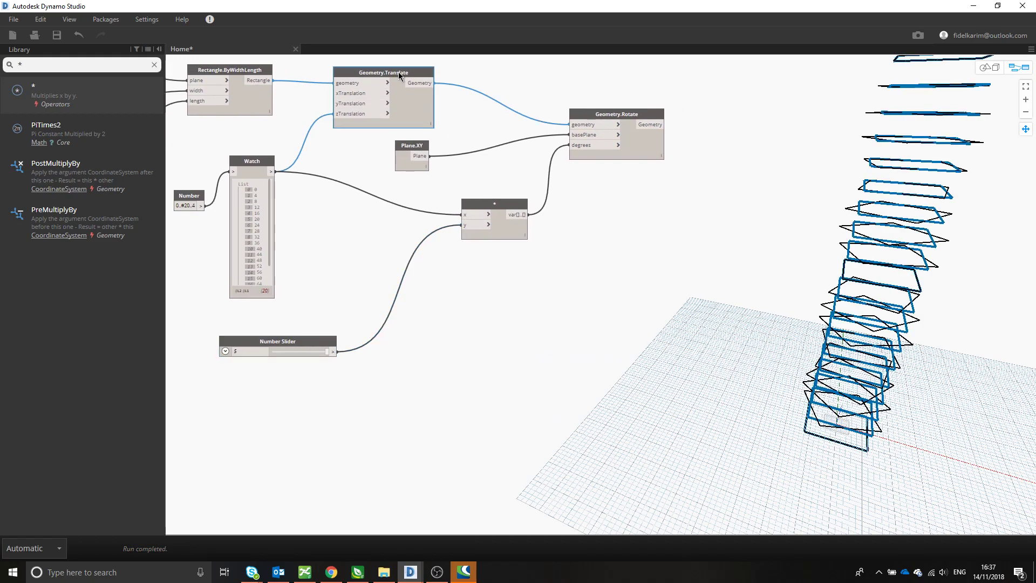
right_click(398, 73)
click(424, 152)
middle_drag(809, 346, 833, 341)
- Set the rotation slider's maximum to 2, raise its value from 0, and inspect the twist in the 3D preview
drag(325, 345, 269, 344)
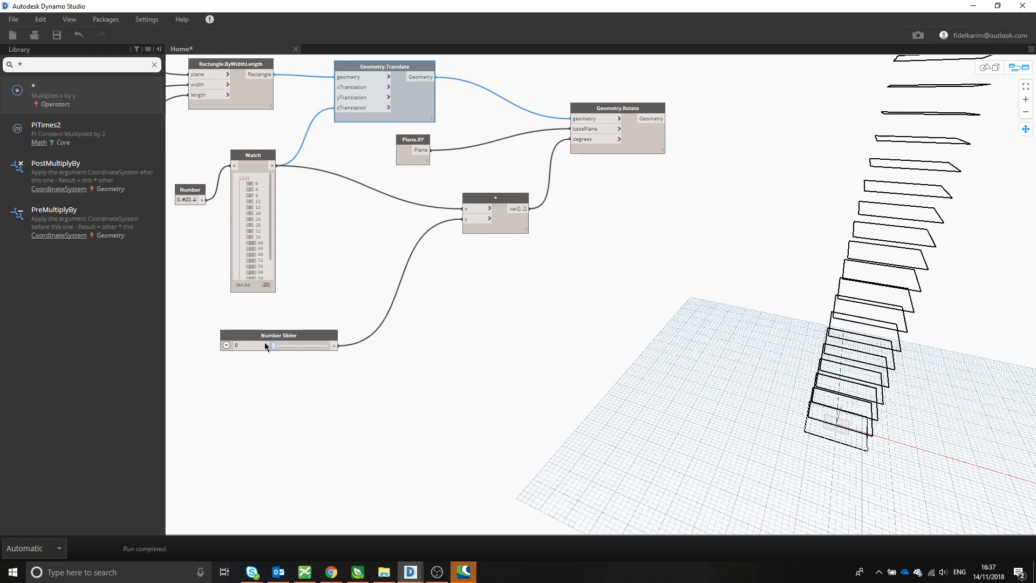
click(226, 344)
click(266, 369)
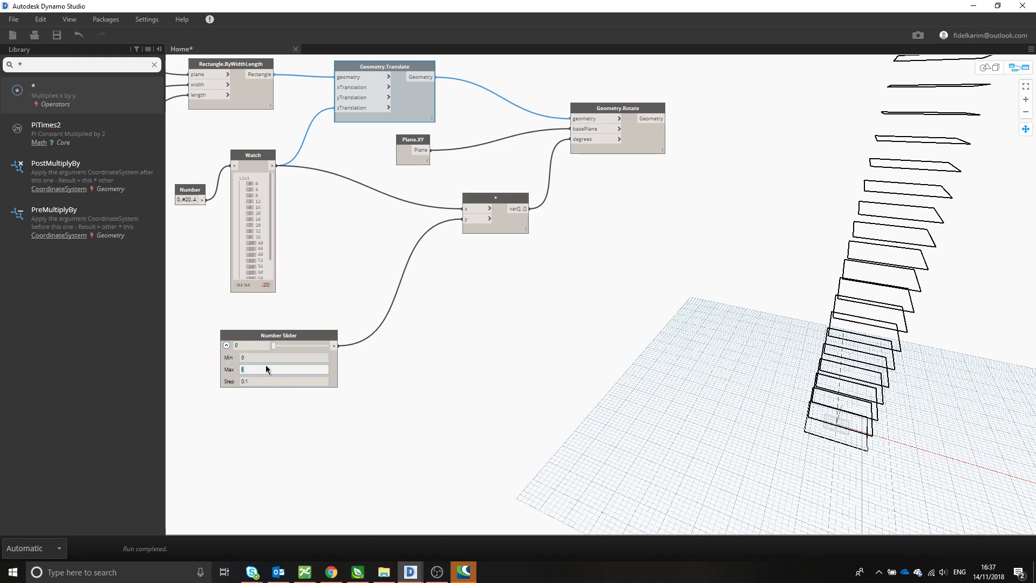
text(2)
drag(272, 346, 317, 346)
click(991, 68)
middle_drag(873, 325, 772, 357)
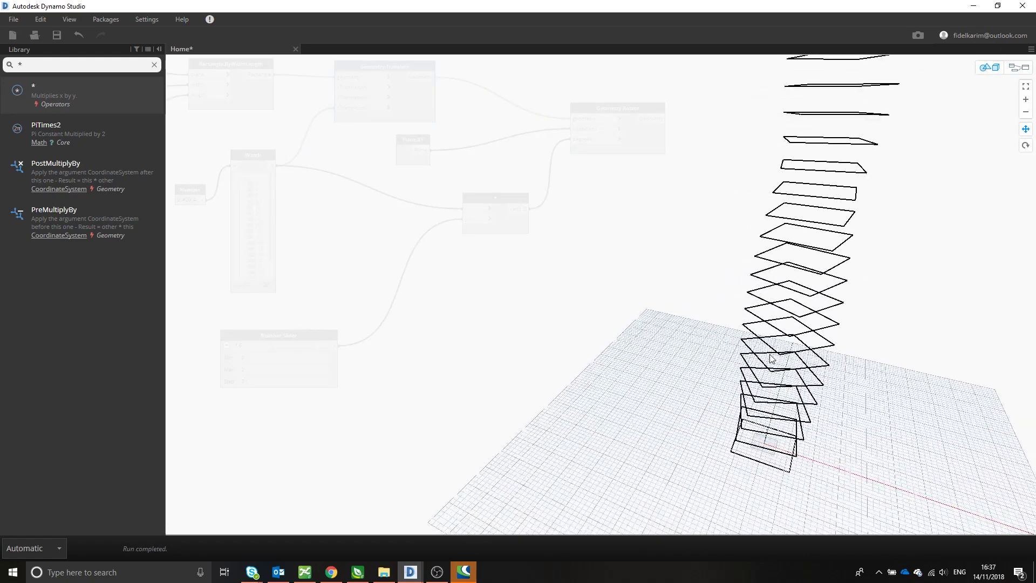
click(1018, 67)
- Test the rotation slider at 0.1 before setting it to 1, and move the Geometry.Rotate node closer to Geometry.Translate
drag(318, 345, 275, 352)
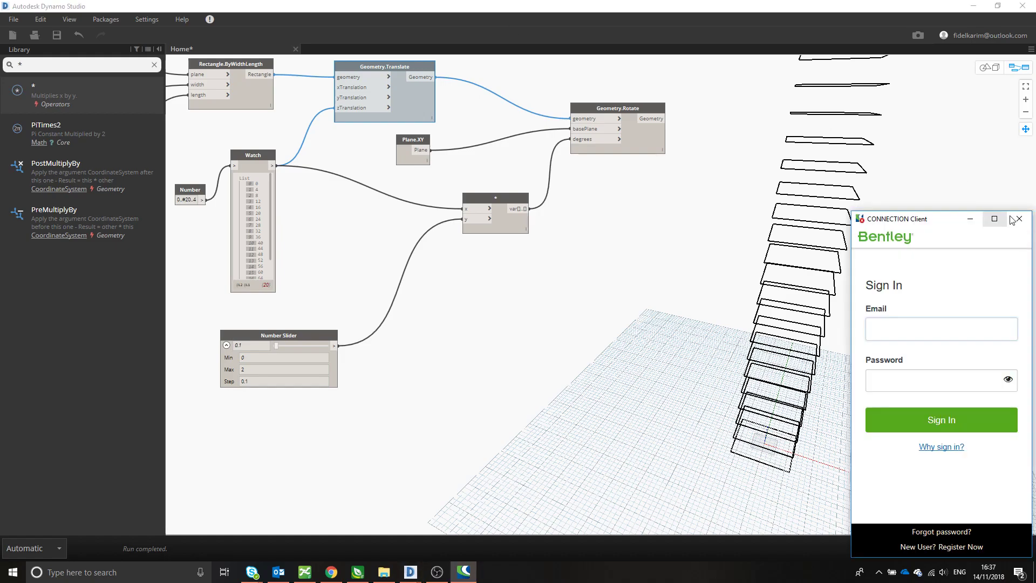
middle_drag(572, 319, 579, 356)
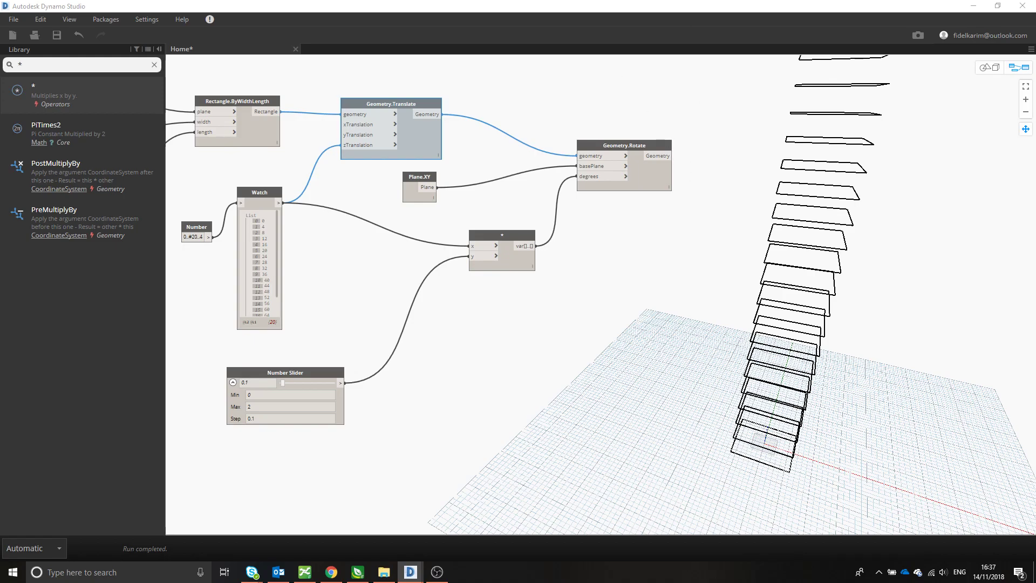
drag(618, 143, 589, 117)
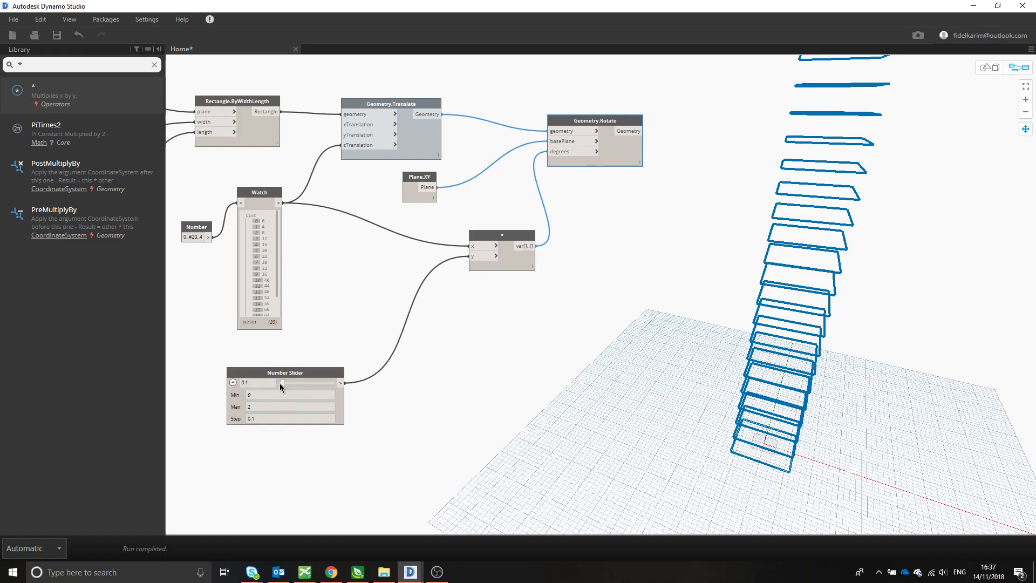
drag(282, 383, 307, 383)
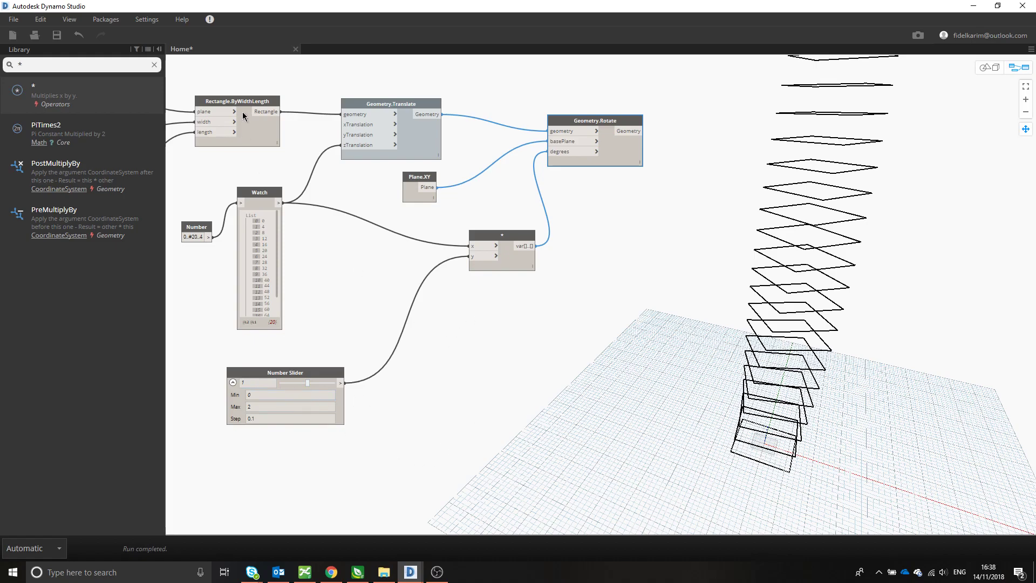
middle_drag(524, 371, 521, 380)
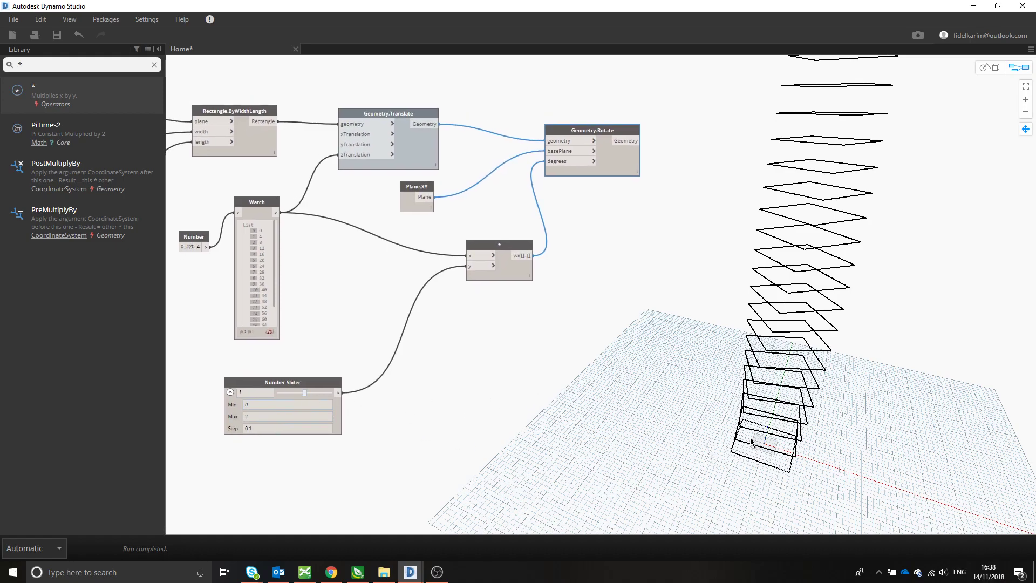
middle_drag(776, 288, 770, 279)
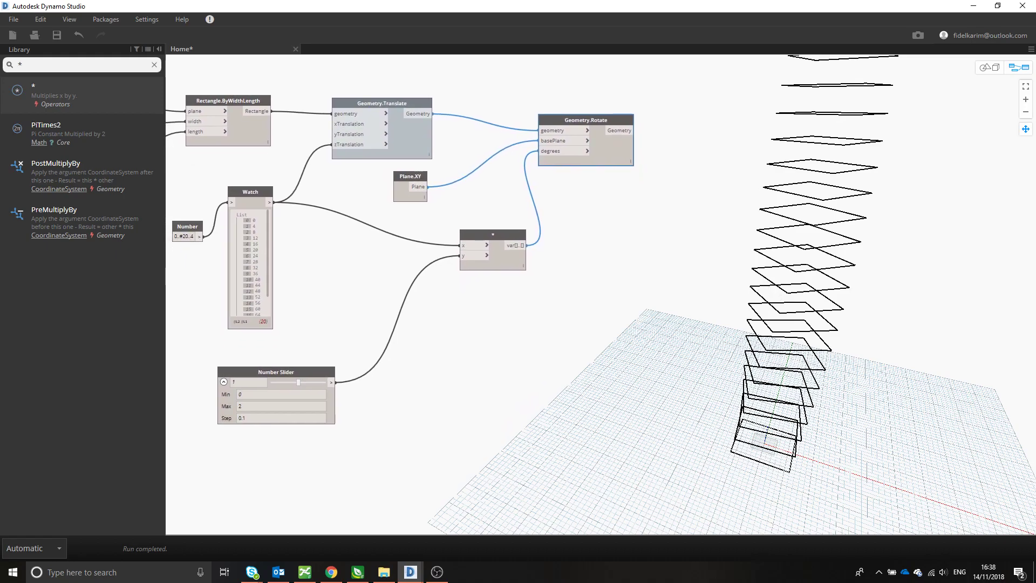
- Add a Surface.ByLoft (crossSections) node and connect the Geometry.Rotate output to its crossSections input
middle_drag(580, 248, 384, 253)
click(404, 248)
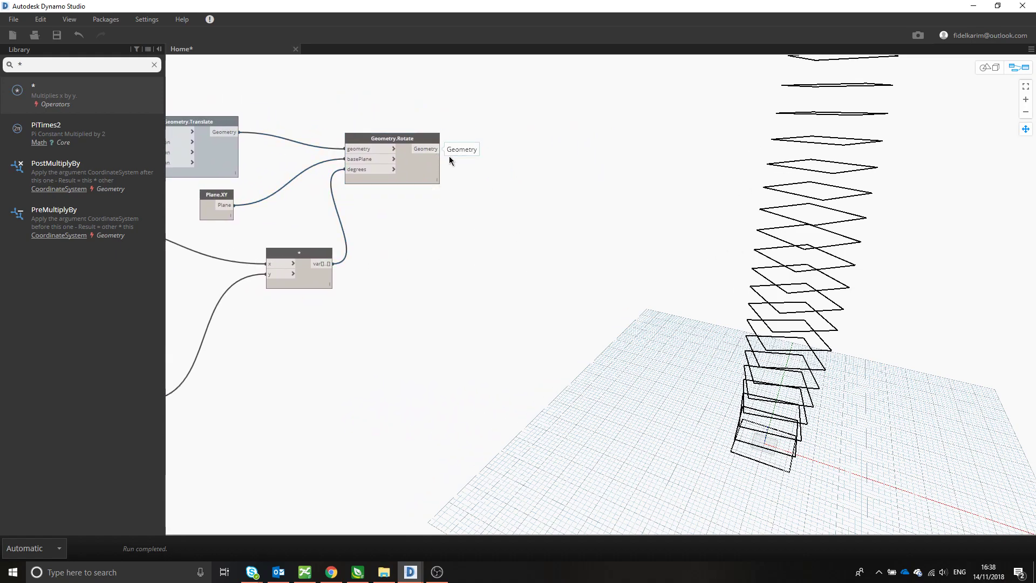
drag(69, 68, 5, 69)
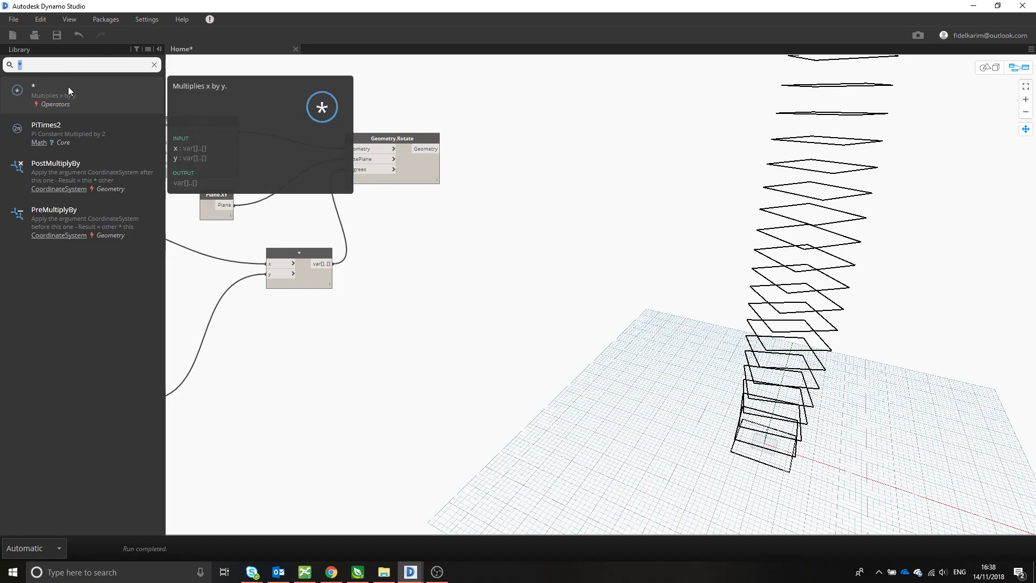
text(surface.by)
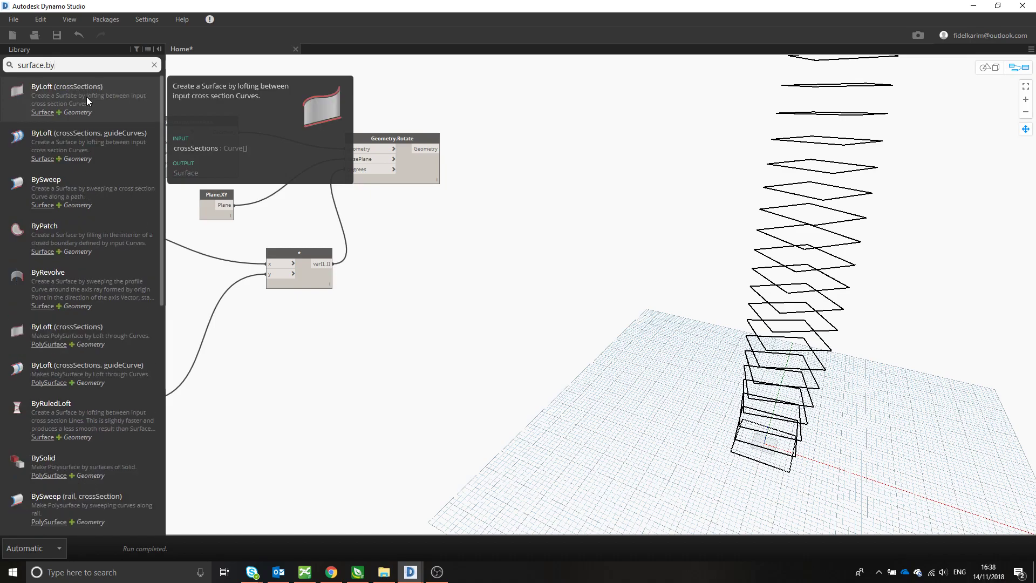
click(87, 97)
drag(634, 282, 556, 103)
drag(432, 153, 505, 114)
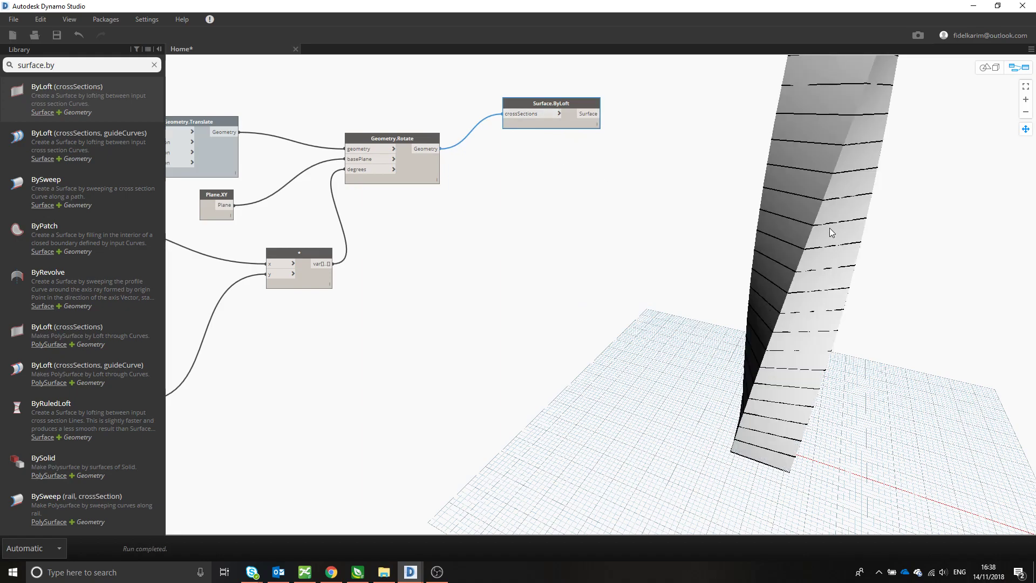
- Inspect the lofted tower in the 3D preview and turn off the preview of the Surface.ByLoft node
drag(828, 336, 836, 278)
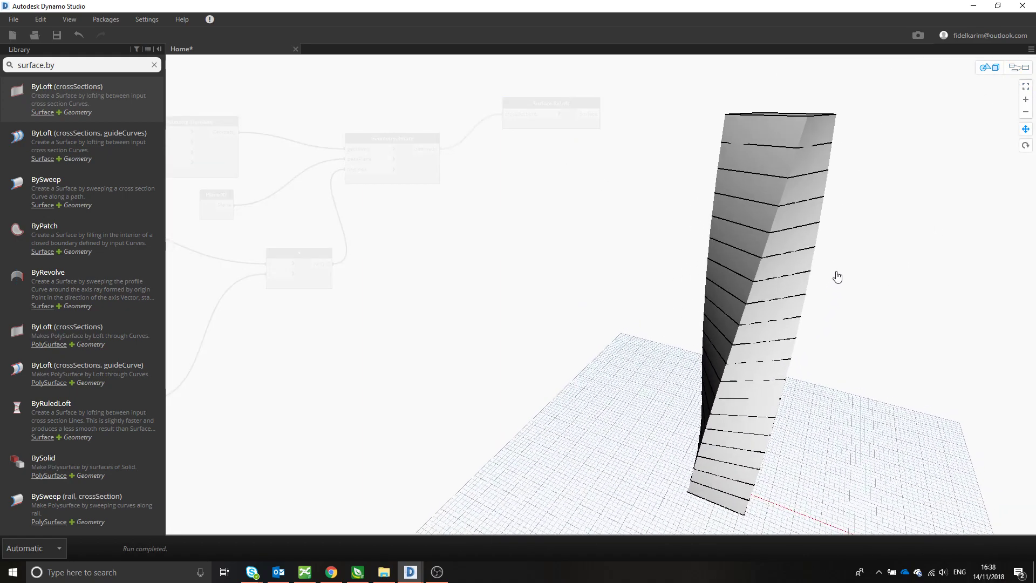
click(1008, 69)
middle_drag(492, 155, 473, 153)
right_click(538, 102)
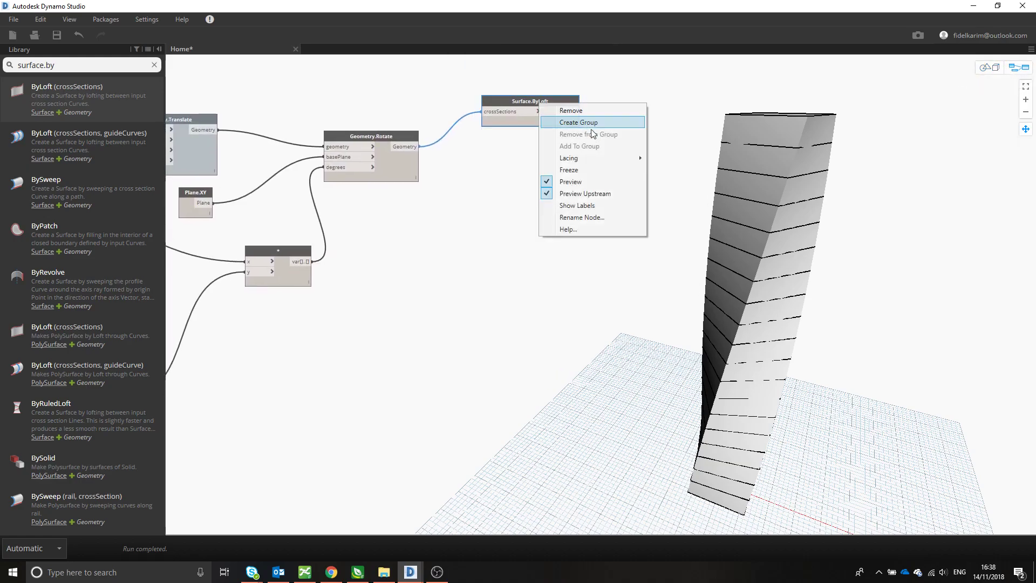
click(584, 184)
middle_drag(574, 195, 541, 185)
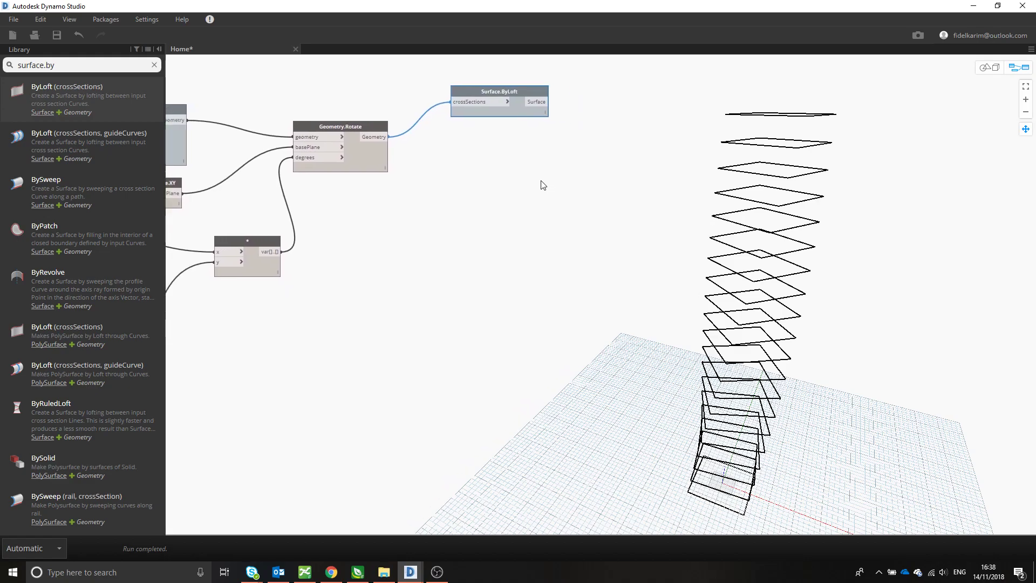
click(554, 189)
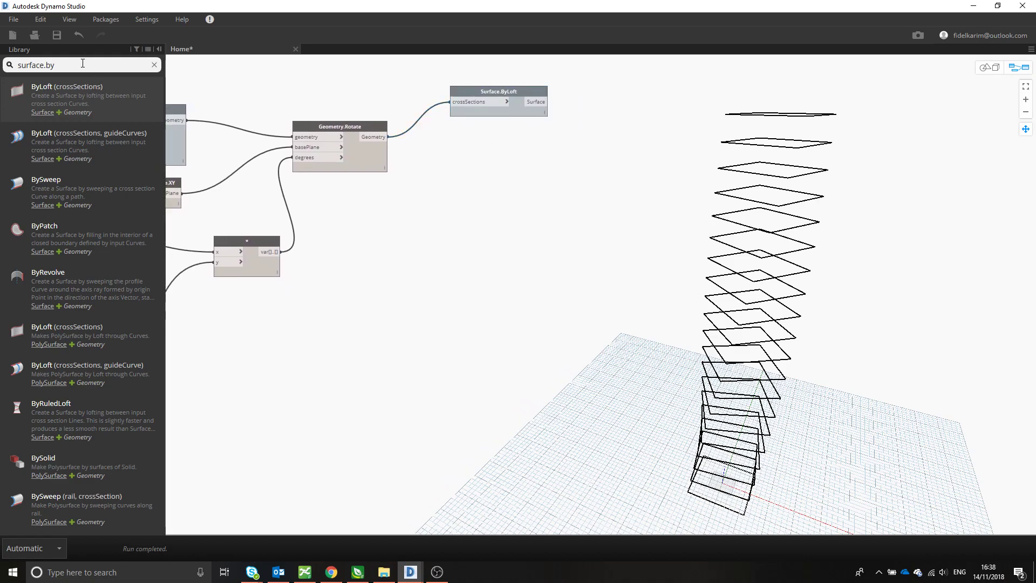
- Add a Surface.ByPatch node below Surface.ByLoft and connect the Geometry.Rotate output to its closedCurve input
click(60, 227)
drag(623, 291, 480, 149)
click(386, 137)
click(469, 164)
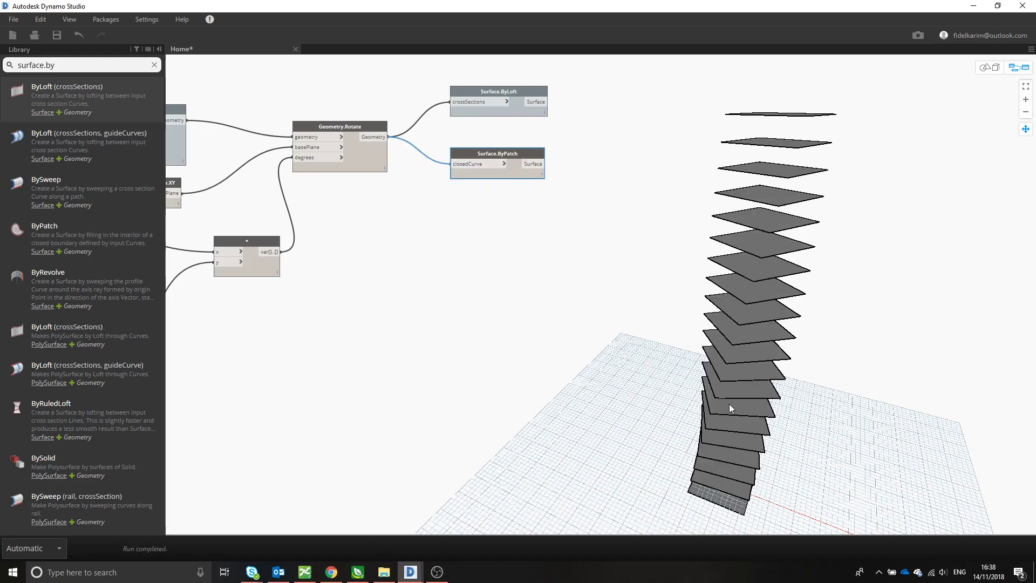
middle_drag(604, 362, 566, 383)
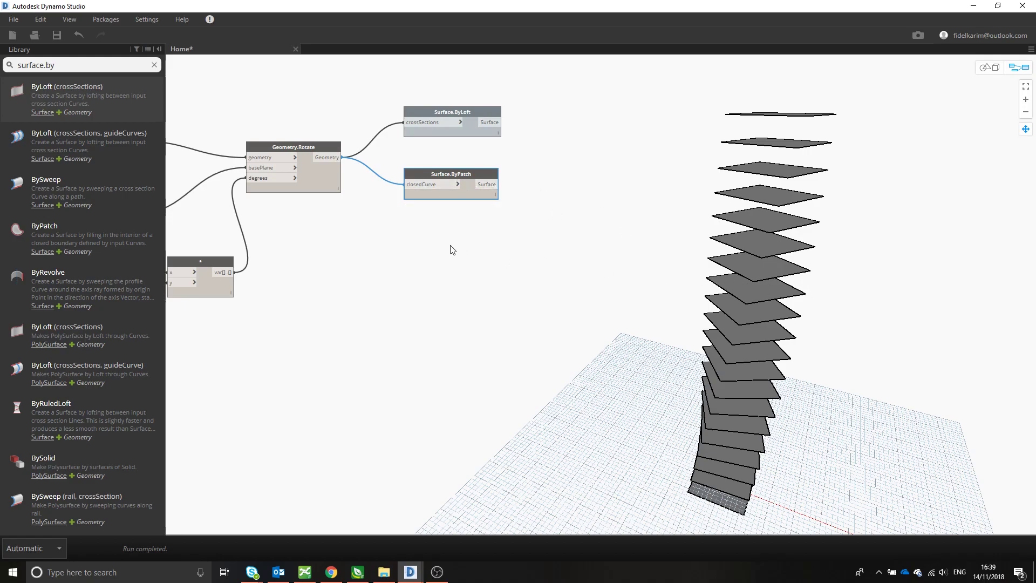
click(424, 233)
drag(462, 175, 460, 170)
- Add a Surface.Thicken node with the single thickness option and place it beside Surface.ByPatch
click(222, 156)
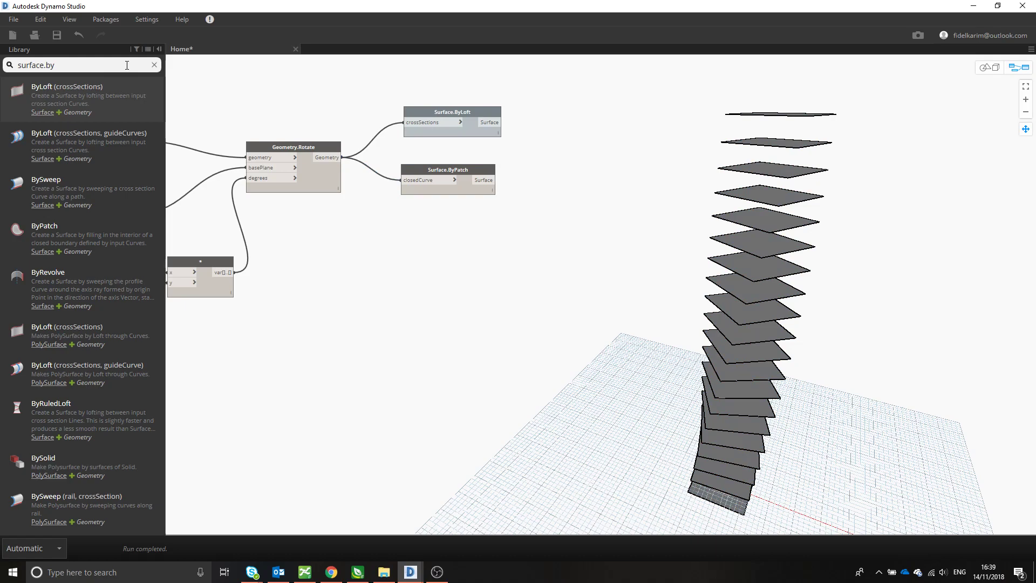
key(BackSpace)
key(BackSpace)
text(thi)
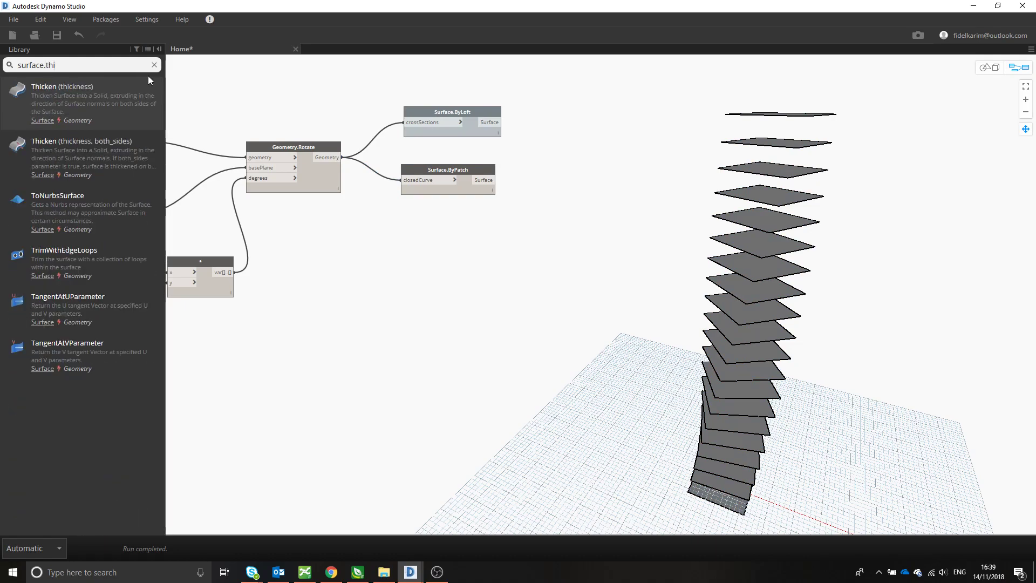
click(97, 106)
drag(657, 303, 615, 178)
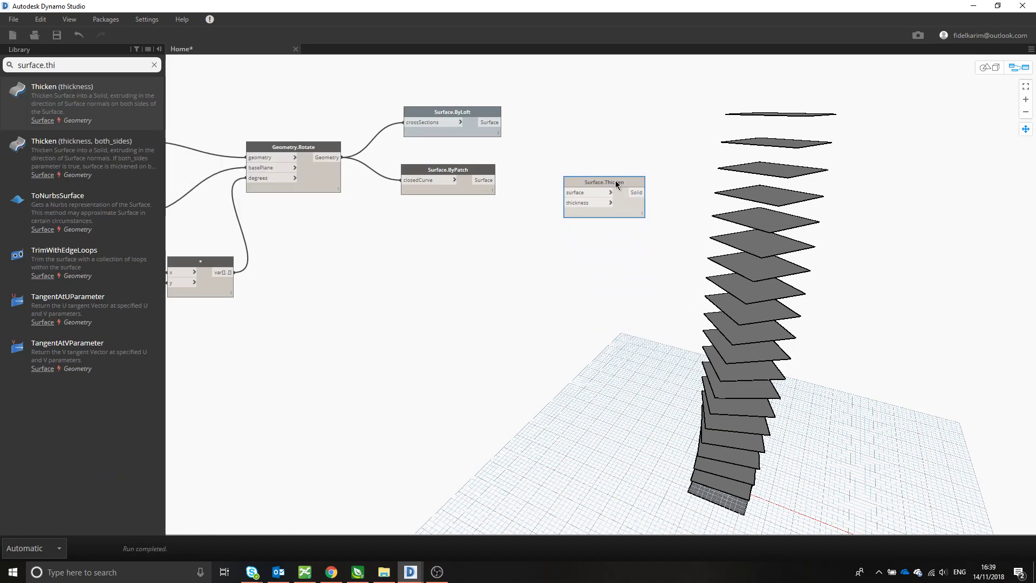
- Connect the Surface.ByPatch output to the surface input of the Surface.Thicken node
click(495, 180)
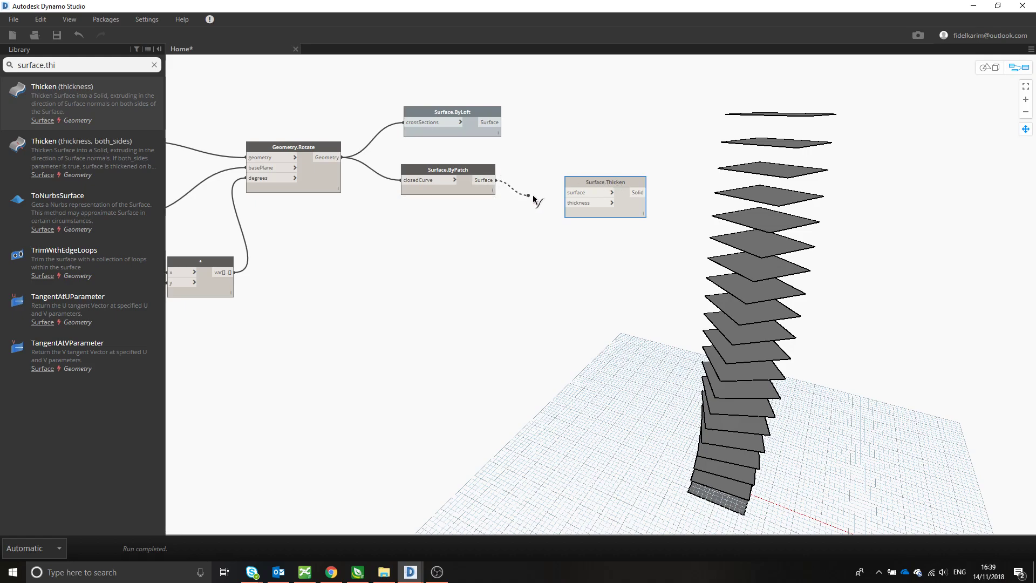
click(579, 196)
scroll(326, 228, down, 2)
middle_drag(325, 228, 469, 209)
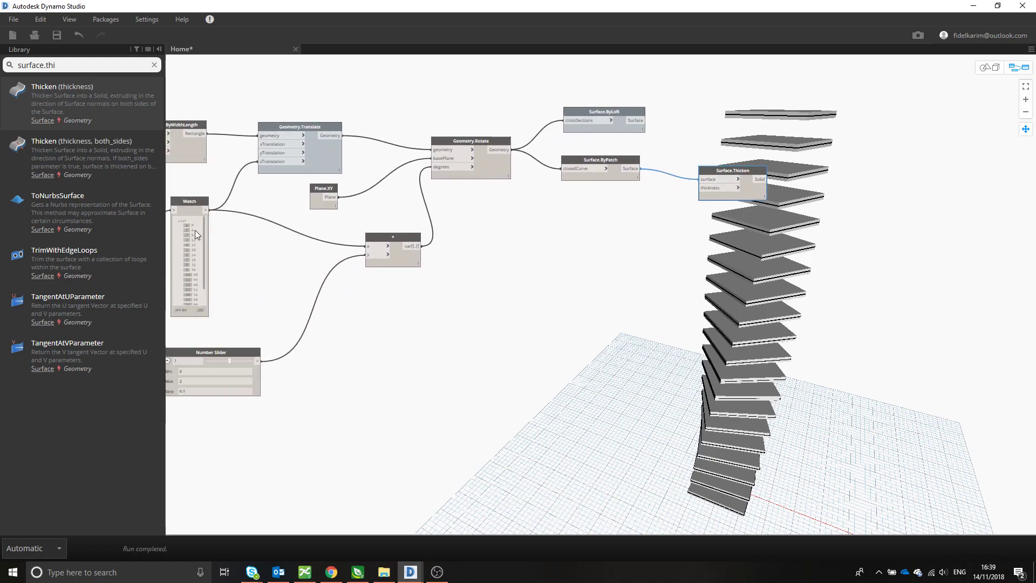
mouse_move(669, 250)
middle_down()
mouse_move(642, 250)
mouse_move(671, 242)
middle_up()
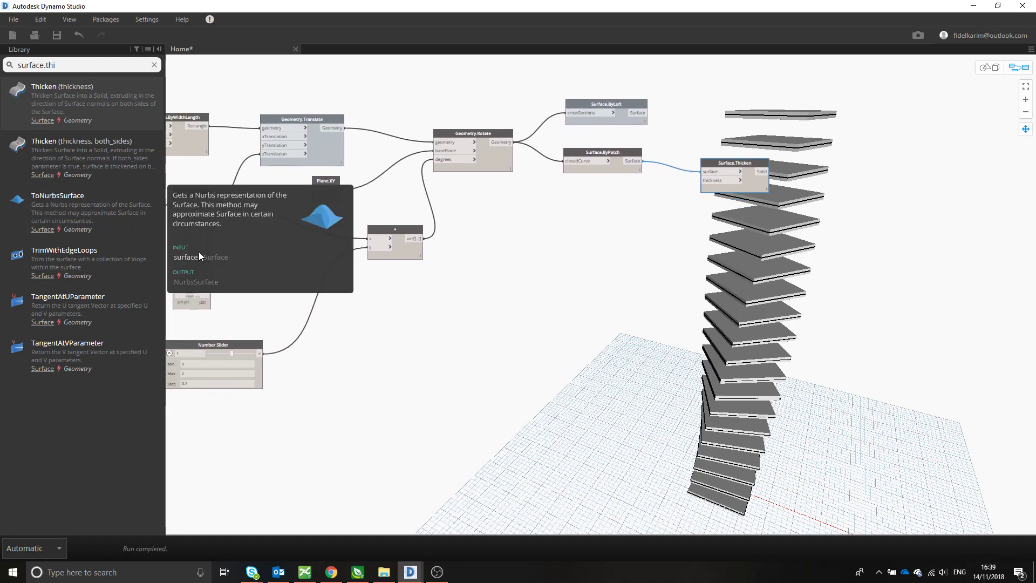
mouse_move(546, 194)
middle_down()
mouse_move(507, 190)
mouse_move(769, 216)
mouse_move(564, 197)
middle_up()
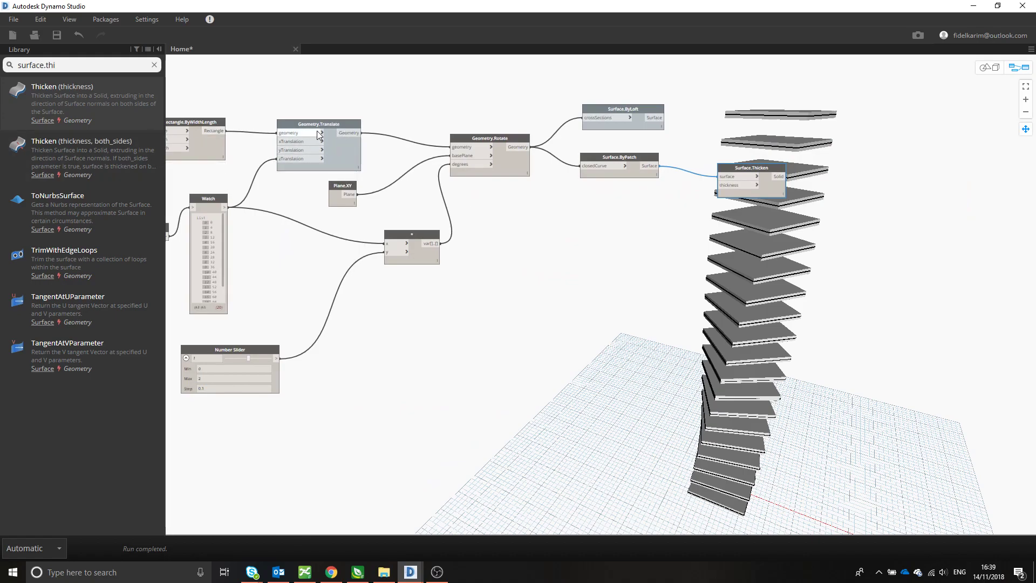
middle_drag(335, 156, 244, 160)
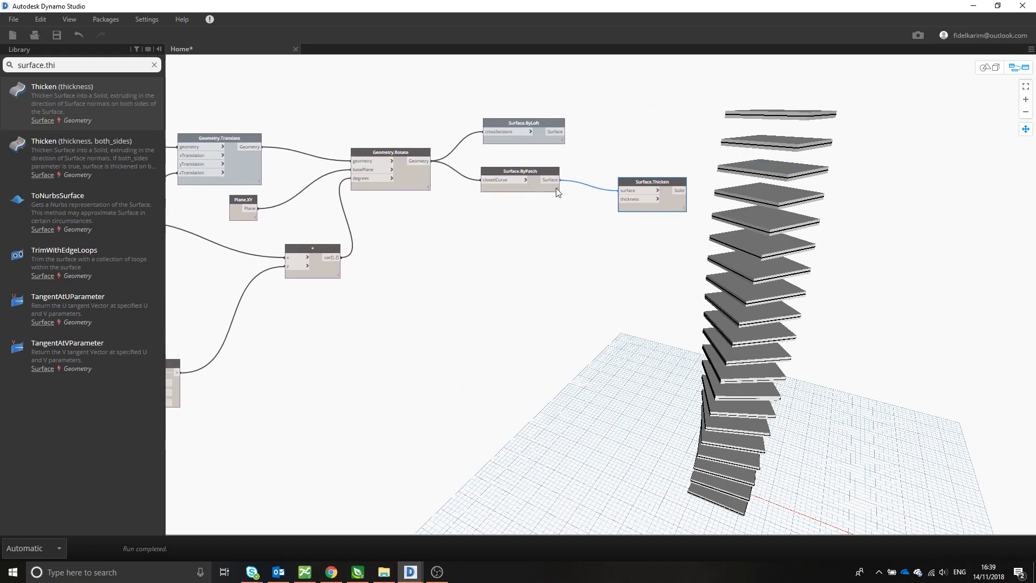
middle_drag(664, 206, 576, 187)
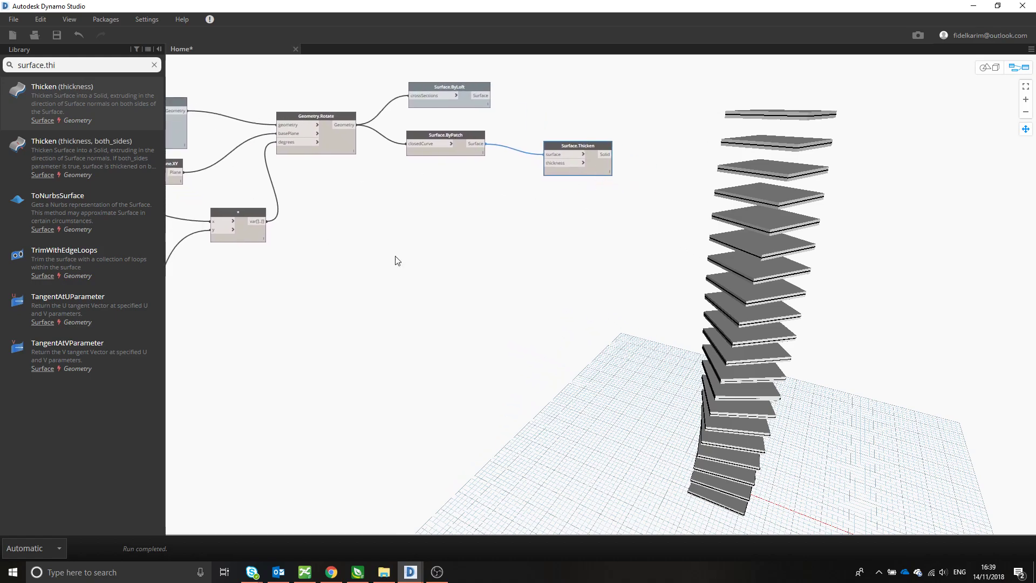
scroll(814, 241, up, 1)
scroll(814, 241, down, 1)
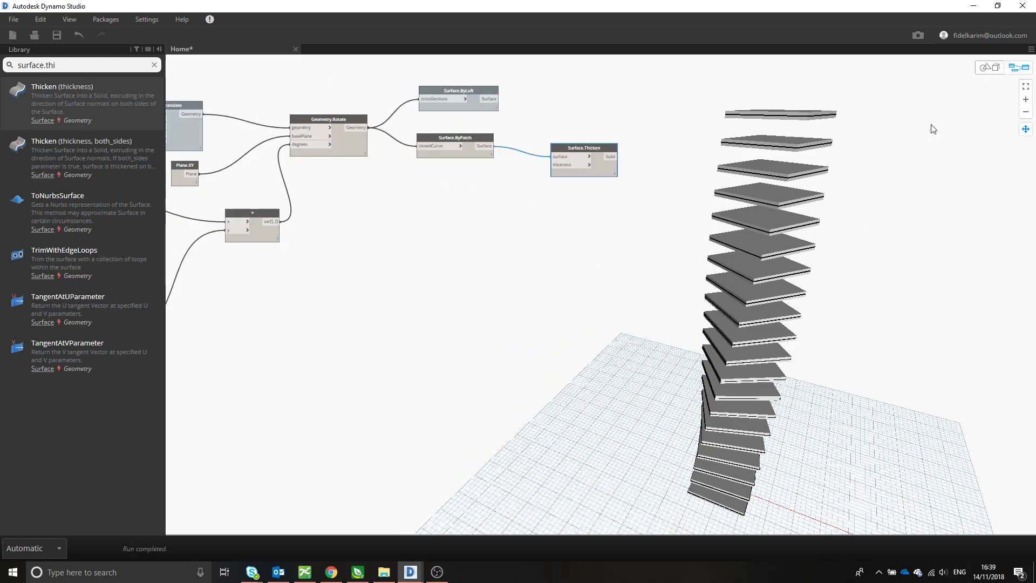
- Add a Number Slider node below Surface.ByPatch and connect it to the thickness input of Surface.Thicken
click(472, 237)
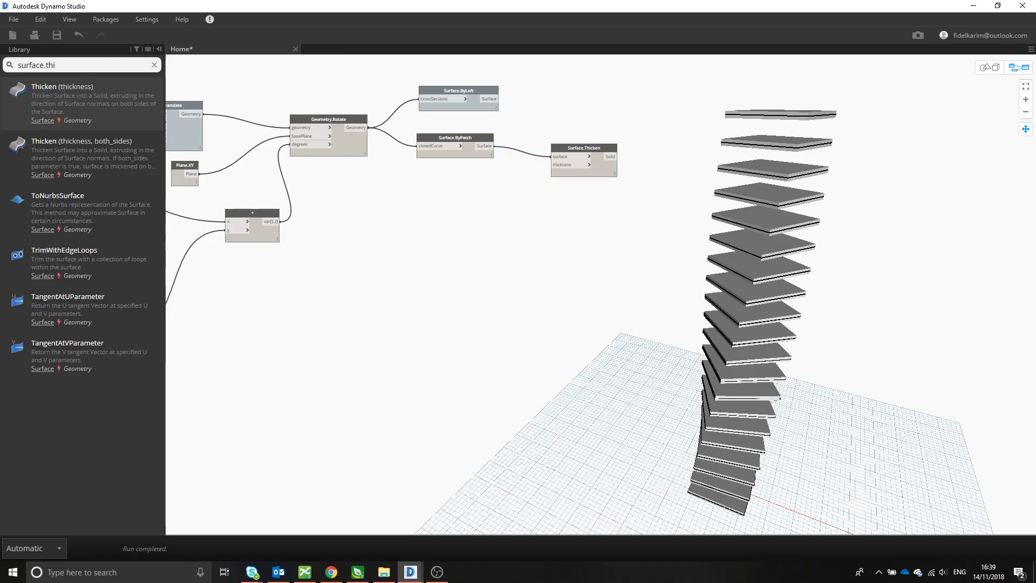
right_click(343, 254)
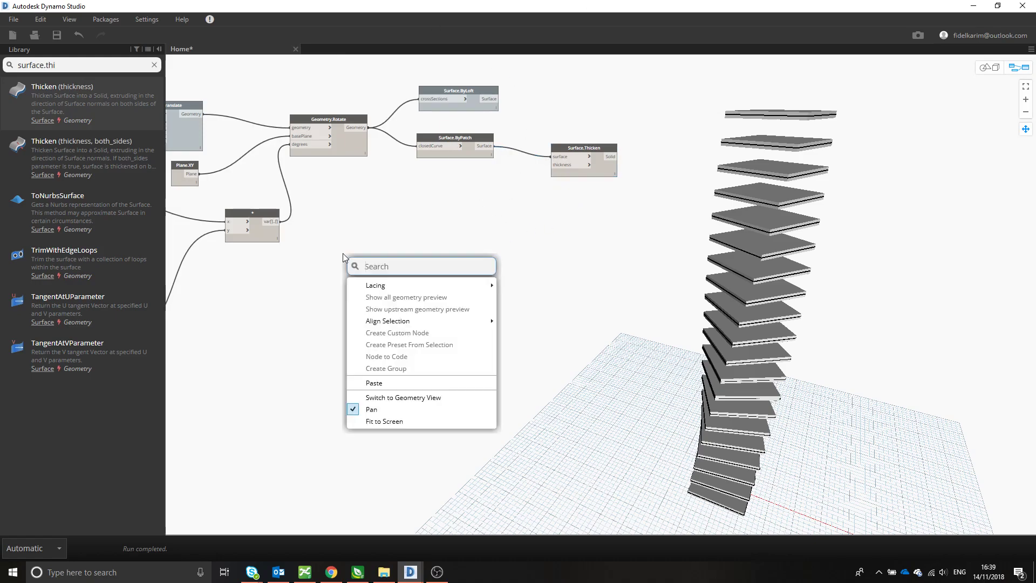
triple_click(51, 65)
text(numb)
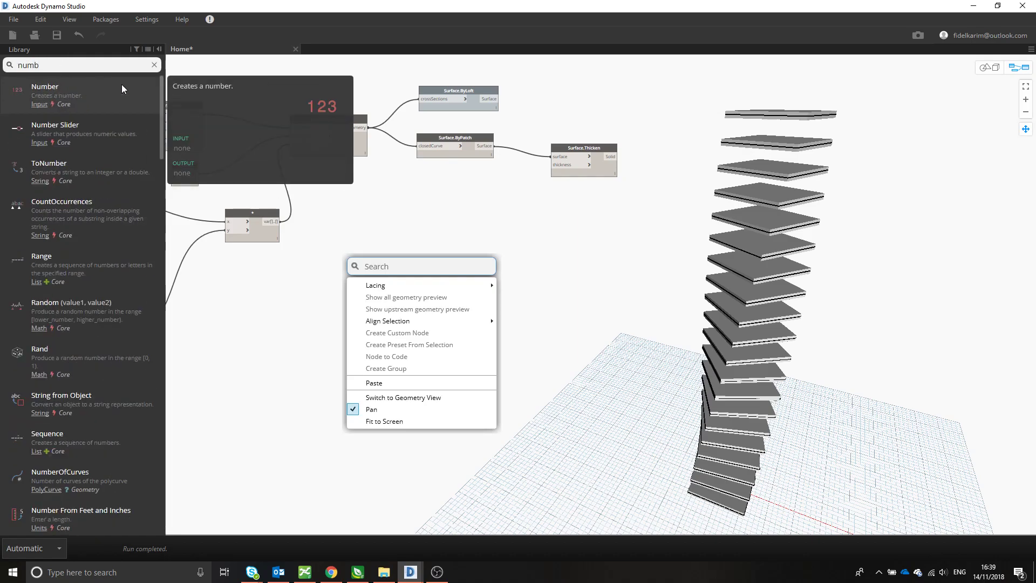
click(83, 122)
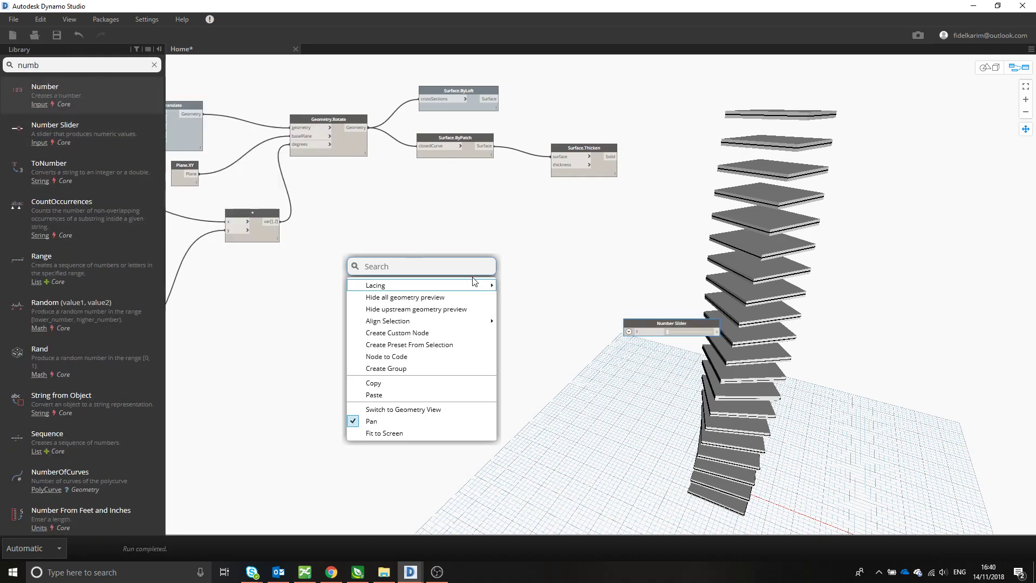
click(570, 243)
drag(653, 323, 444, 243)
click(551, 165)
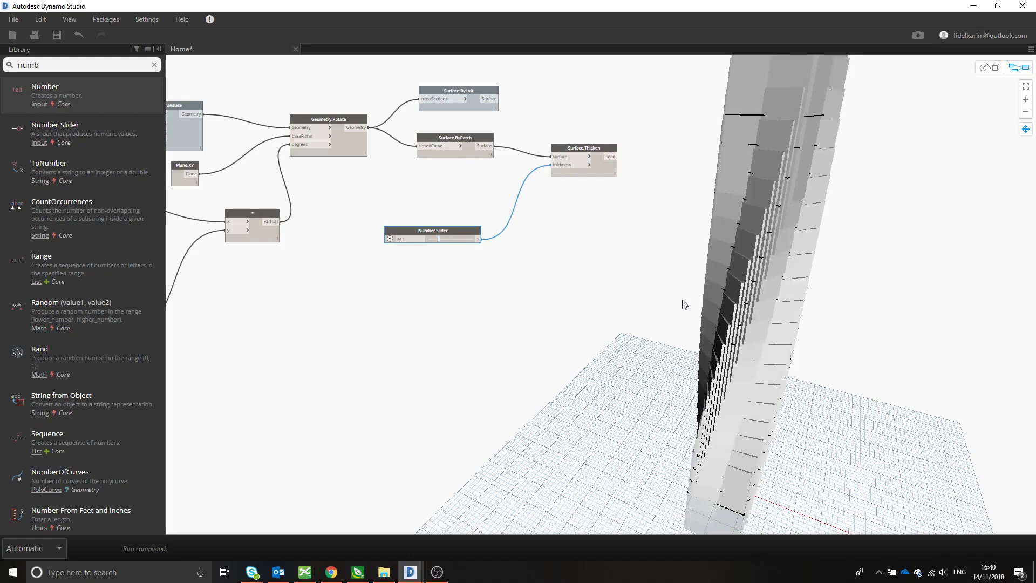
- Expand the thickness slider's settings and set its maximum to 1
click(389, 238)
double_click(412, 261)
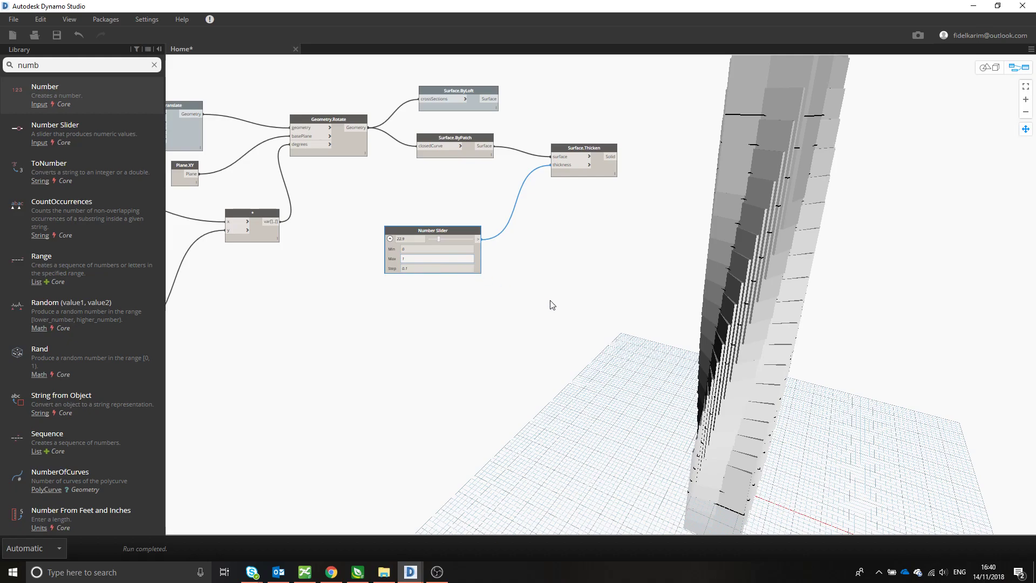
key(Return)
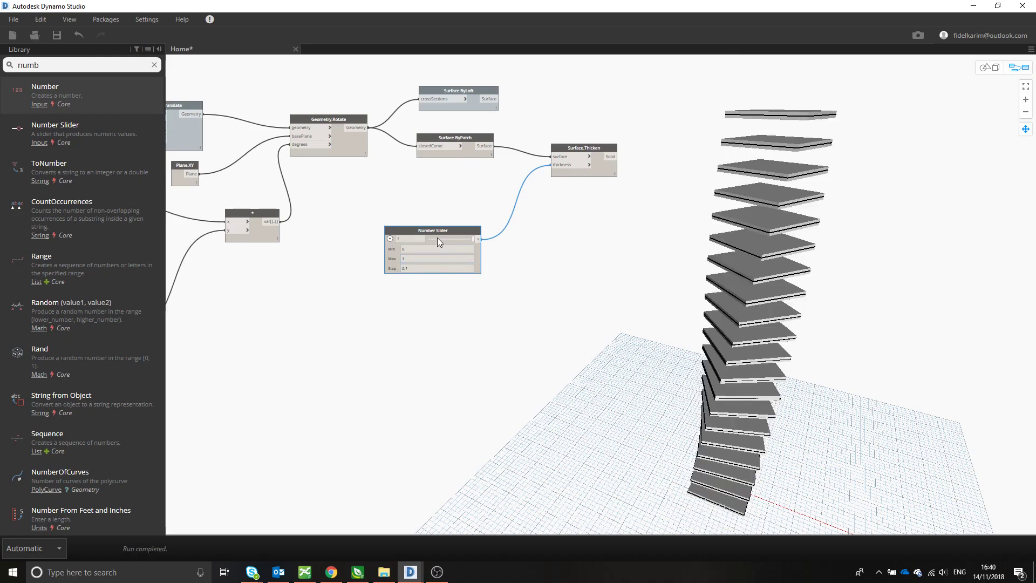
- Reduce the thickness slider's maximum to 0.5
mouse_move(787, 241)
middle_down()
mouse_move(769, 236)
mouse_move(777, 233)
middle_up()
drag(430, 223, 401, 210)
click(381, 236)
text(0.5)
key(Return)
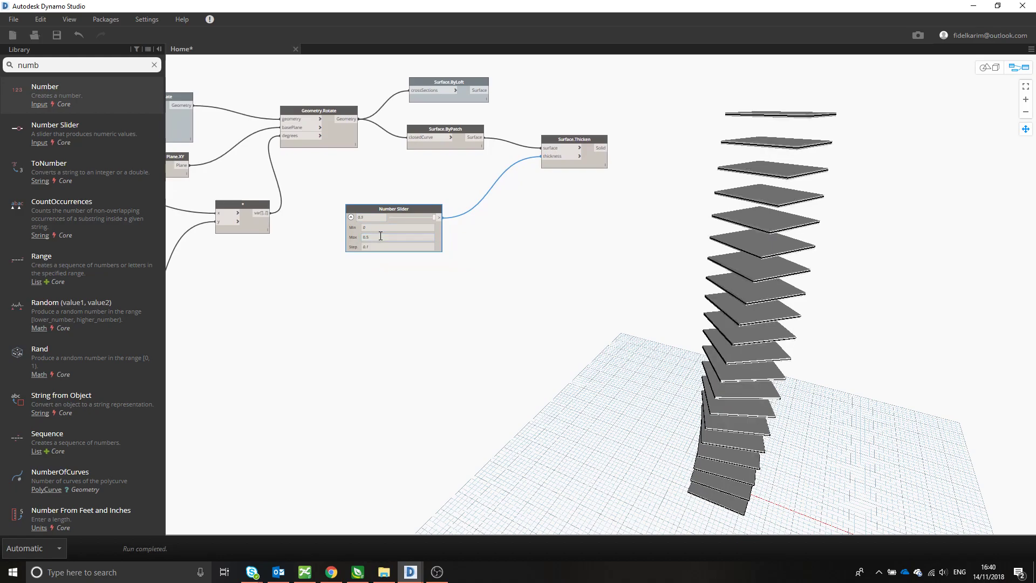
- Inspect the upper slabs up close in the geometry preview and lower the thickness slider to 0.3
mouse_move(832, 148)
middle_down()
mouse_move(796, 163)
mouse_move(819, 146)
middle_up()
click(982, 71)
middle_drag(864, 229, 847, 254)
scroll(848, 258, up, 10)
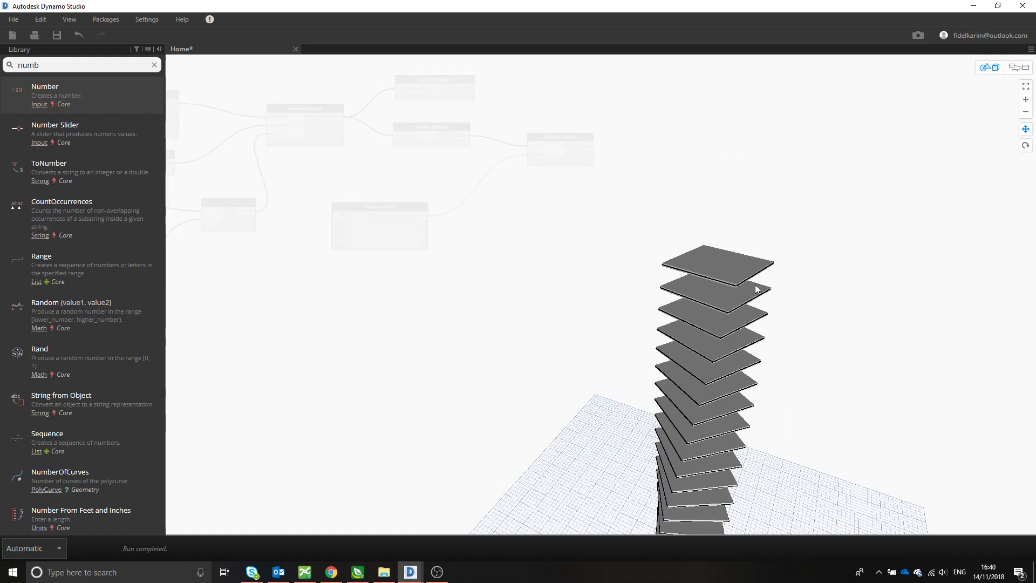
click(1018, 67)
drag(357, 246, 342, 245)
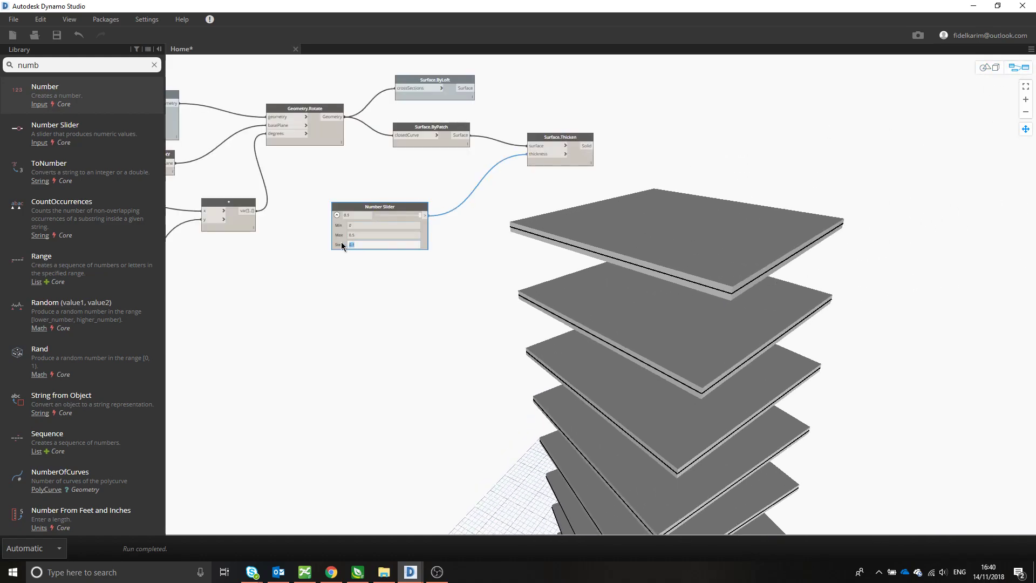
click(418, 215)
mouse_move(413, 215)
mouse_down()
mouse_move(379, 213)
mouse_move(402, 215)
mouse_up()
click(337, 215)
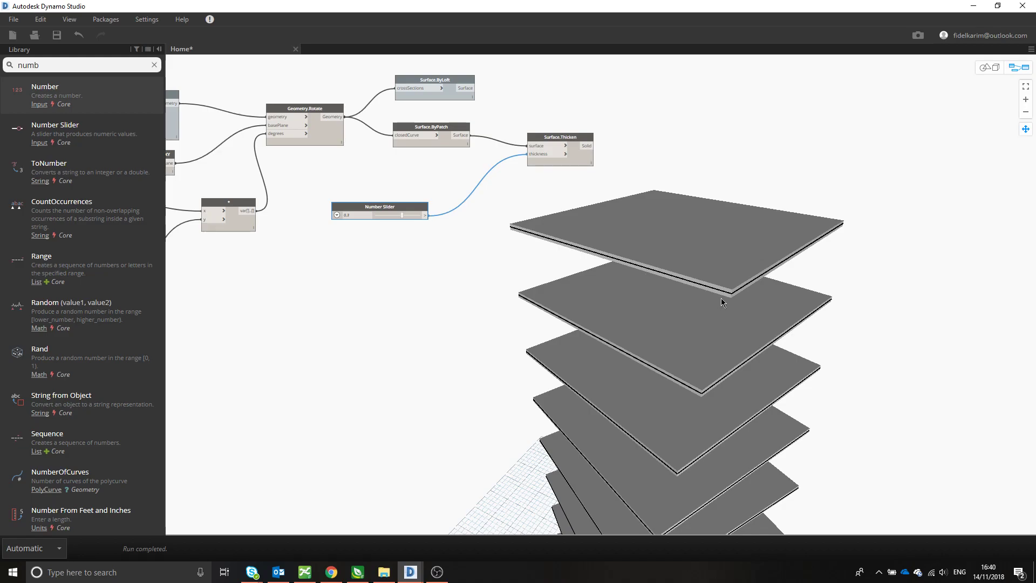
- Duplicate the multiplication node and place the copy below the thickness slider
middle_drag(531, 278, 564, 261)
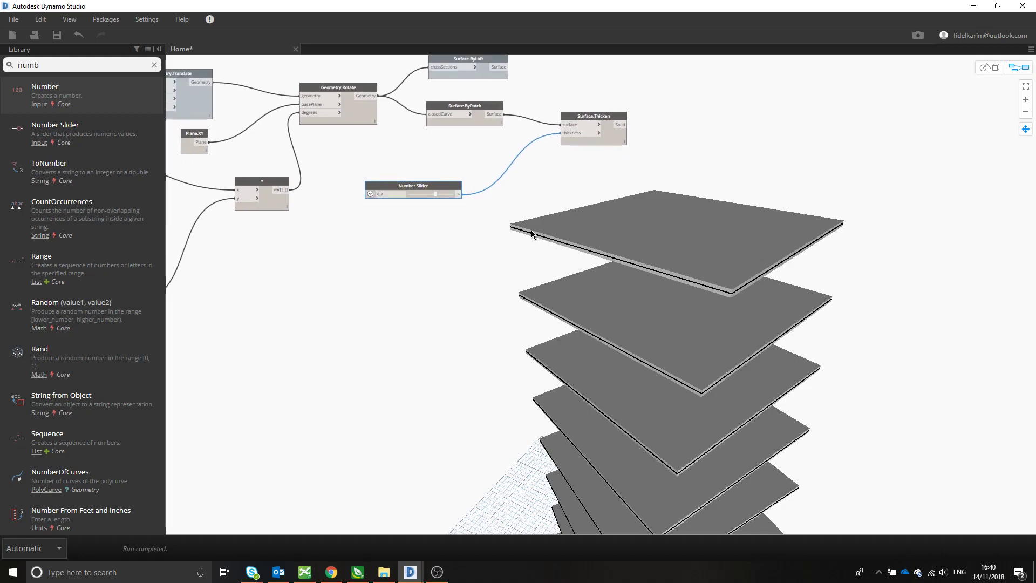
middle_drag(636, 326, 630, 307)
middle_drag(555, 200, 535, 243)
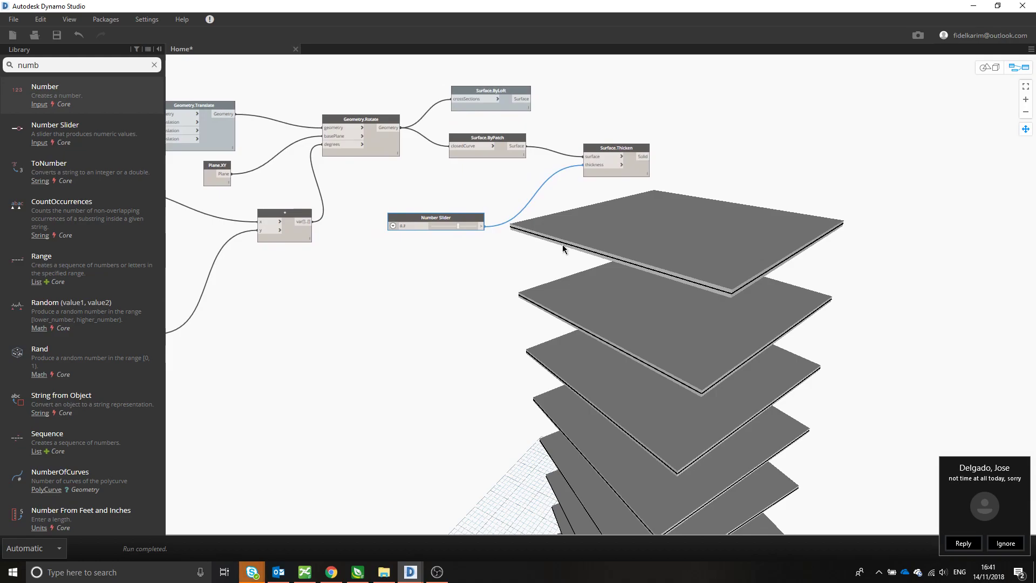
middle_drag(557, 237, 534, 201)
mouse_move(474, 190)
middle_down()
mouse_move(499, 209)
mouse_move(516, 206)
middle_up()
mouse_move(356, 224)
middle_down()
mouse_move(516, 220)
mouse_move(399, 211)
middle_up()
click(379, 184)
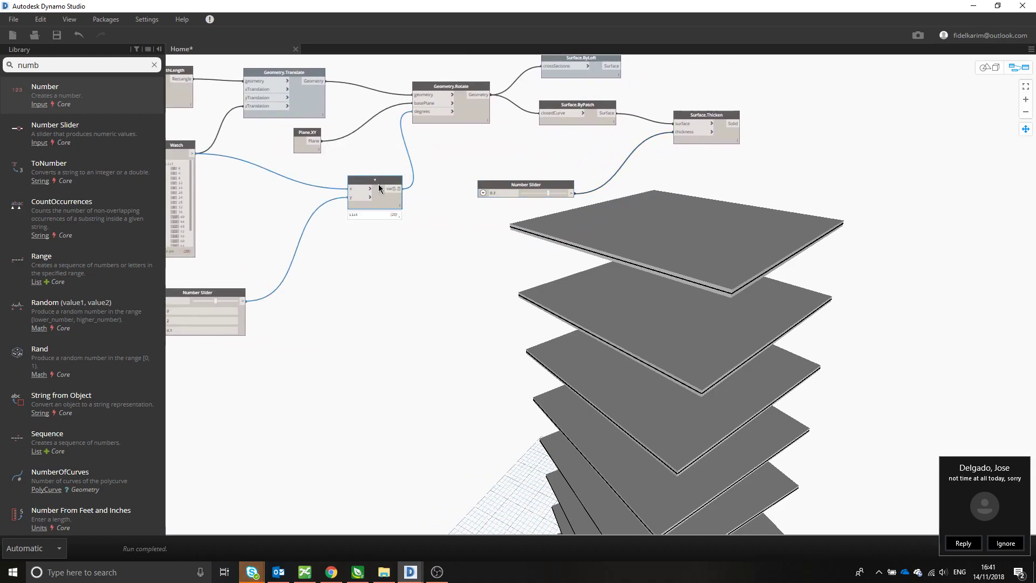
key(ctrl+c)
key(ctrl+v)
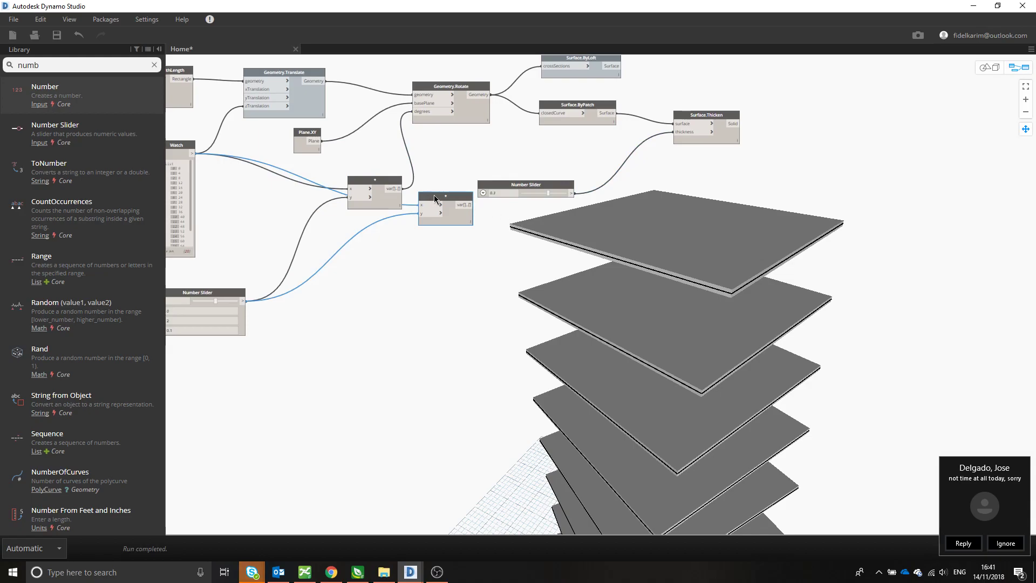
drag(433, 198, 482, 266)
- Replace the copied multiplication node's inherited input connections by wiring the thickness slider to its y input
click(468, 272)
click(456, 271)
click(468, 280)
click(442, 294)
drag(474, 272, 539, 233)
click(533, 240)
click(578, 218)
drag(500, 233, 442, 248)
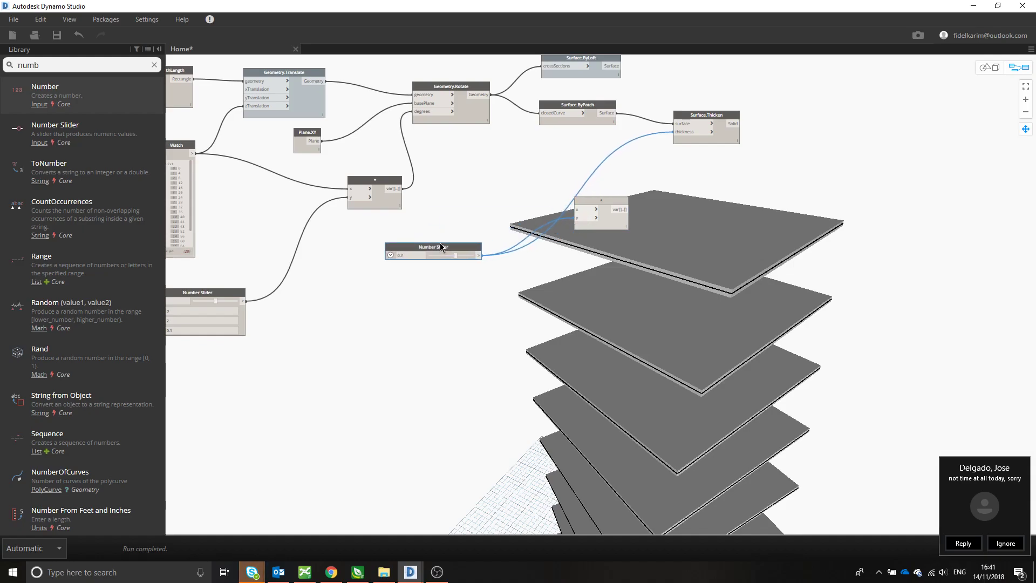
- Position the copied multiplication node below Surface.ByPatch and connect its output to the thickness input of Surface.Thicken
click(675, 132)
click(609, 157)
drag(609, 202, 585, 160)
click(675, 132)
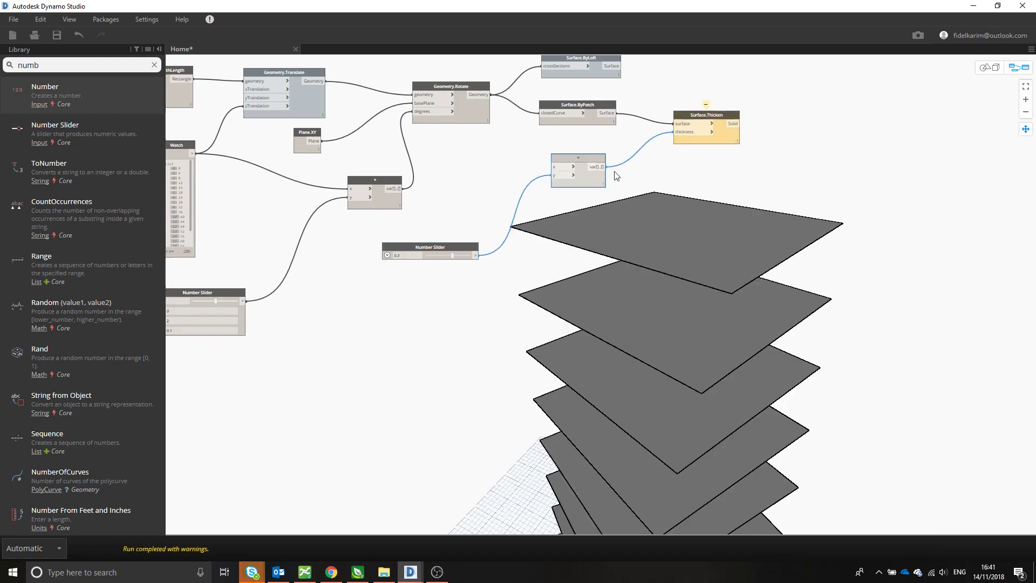
- Add a Number node and connect it to the x input of the copied multiplication node
click(491, 168)
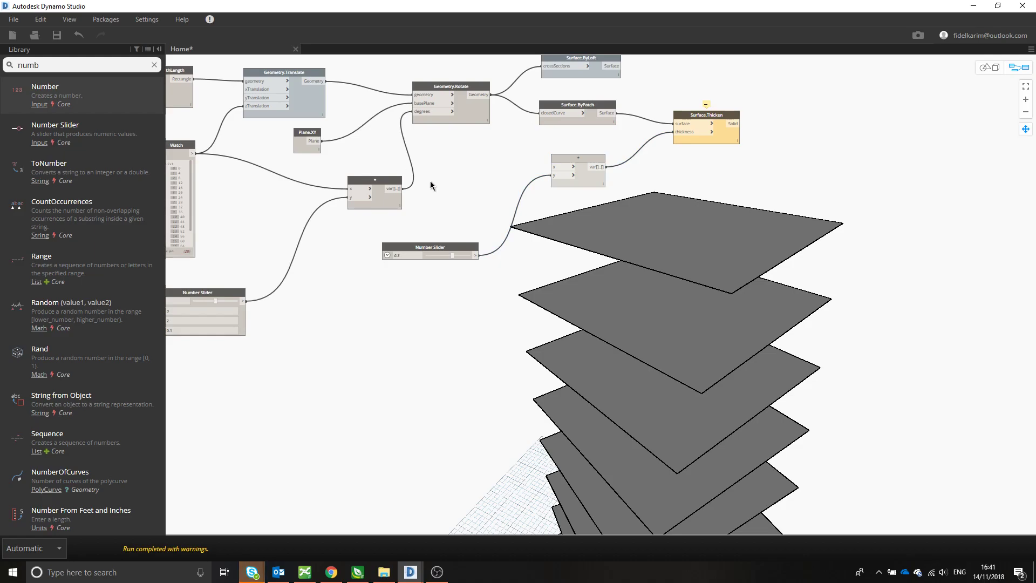
click(73, 86)
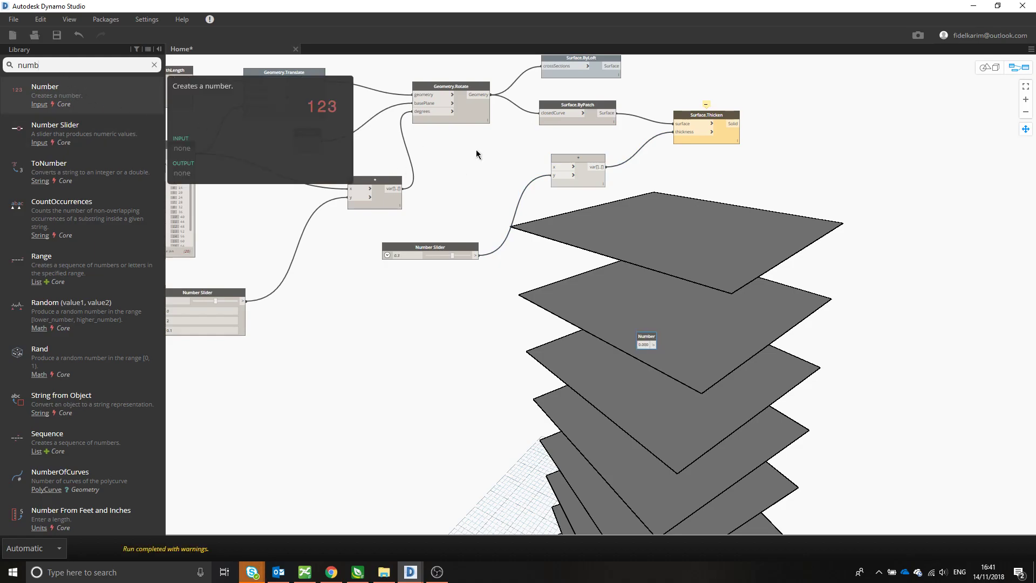
double_click(82, 94)
double_click(588, 286)
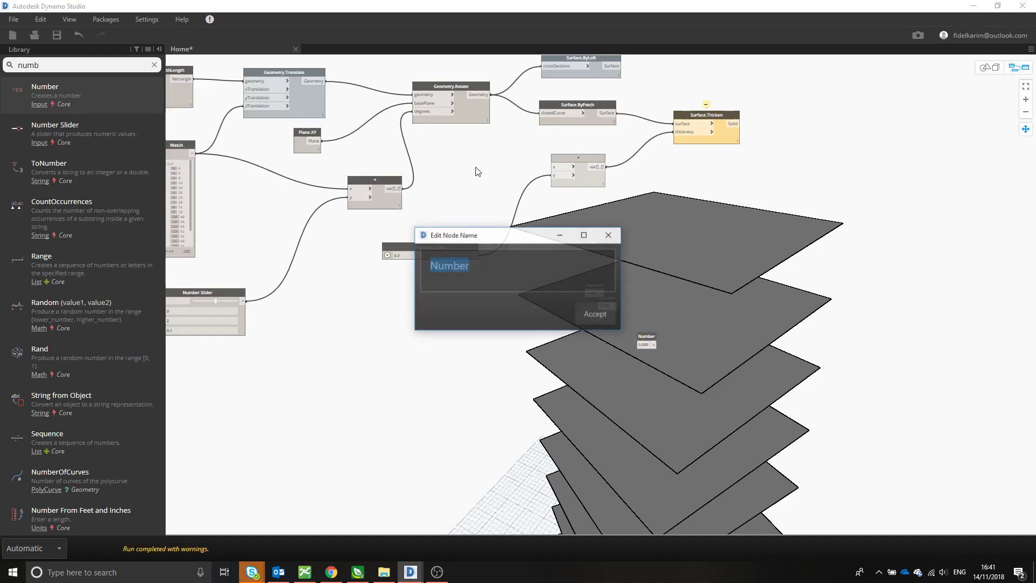
key(Escape)
drag(591, 289, 556, 167)
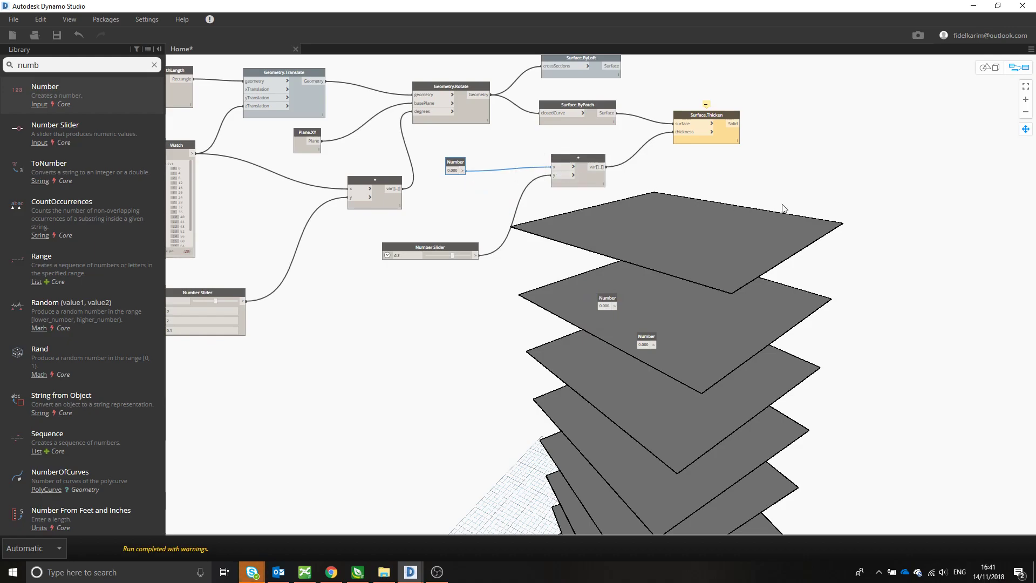
- Delete the extra Number nodes, the copied multiplication node and the thickness slider
click(816, 188)
drag(667, 375, 449, 160)
key(Delete)
- Add a new Number Slider node, connect it to the thickness input of Surface.Thicken and place it below Surface.ByPatch
middle_drag(529, 215, 483, 230)
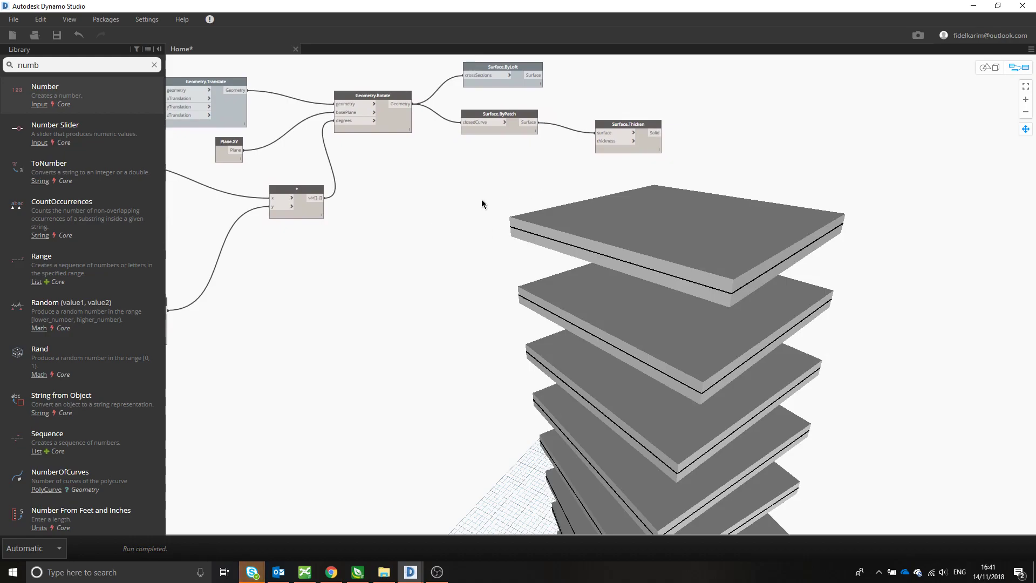
click(55, 128)
drag(663, 312, 450, 173)
click(595, 141)
drag(466, 170, 460, 190)
- Set the new thickness slider's maximum to 0.5 and its value to 0.3
click(415, 223)
click(399, 198)
double_click(424, 220)
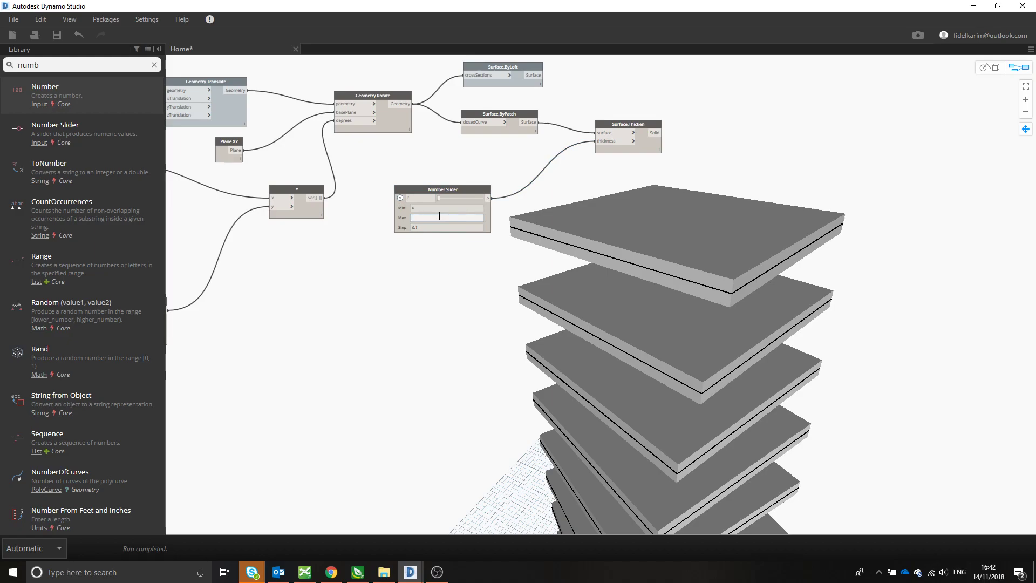
text(0.5)
key(Return)
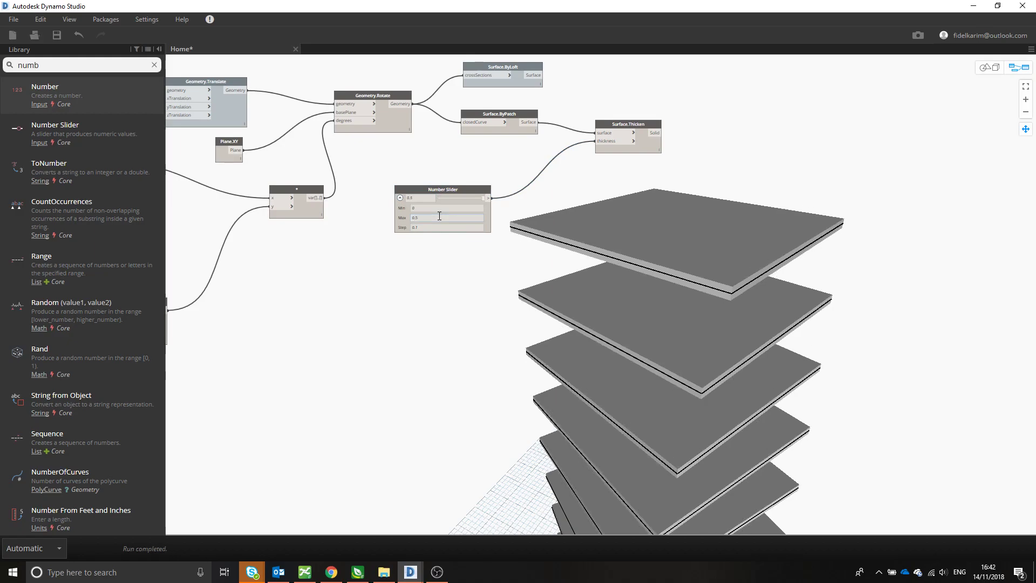
double_click(447, 228)
drag(479, 199, 438, 201)
- Examine the whole tower of thickened floor slabs in the geometry preview from several angles
scroll(612, 209, down, 3)
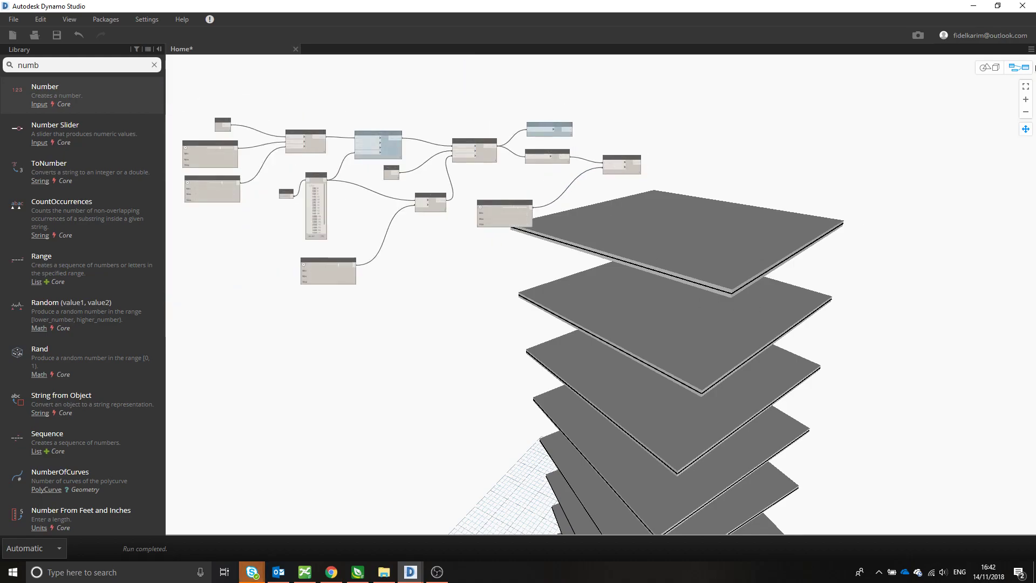
click(987, 69)
scroll(681, 361, down, 6)
middle_drag(705, 409, 766, 312)
scroll(759, 438, up, 3)
middle_drag(758, 448, 651, 329)
scroll(655, 312, down, 4)
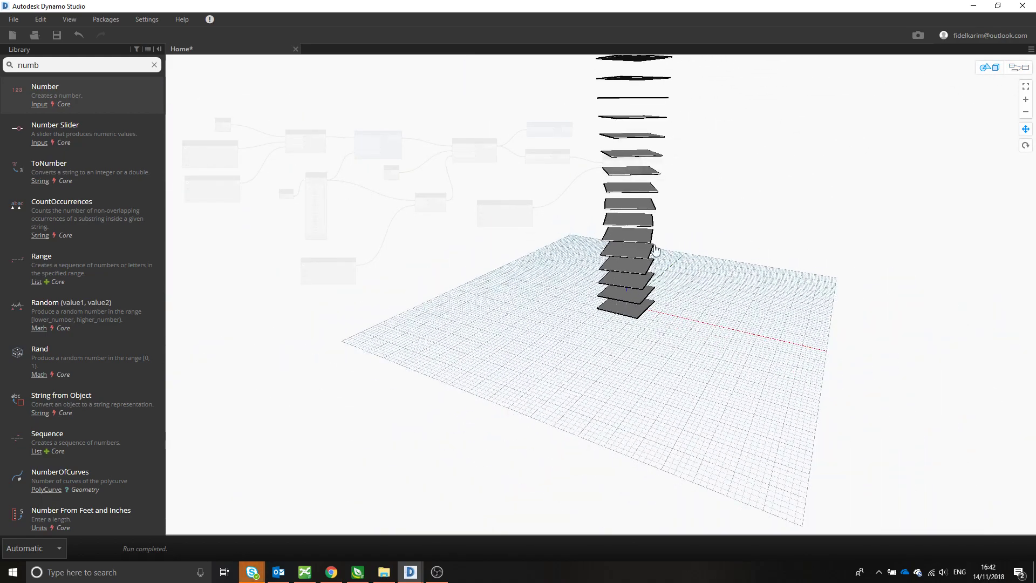
middle_drag(650, 239, 675, 341)
- Set the Number Slider that multiplies the rotation degrees to 1.6
click(1023, 71)
scroll(344, 276, up, 5)
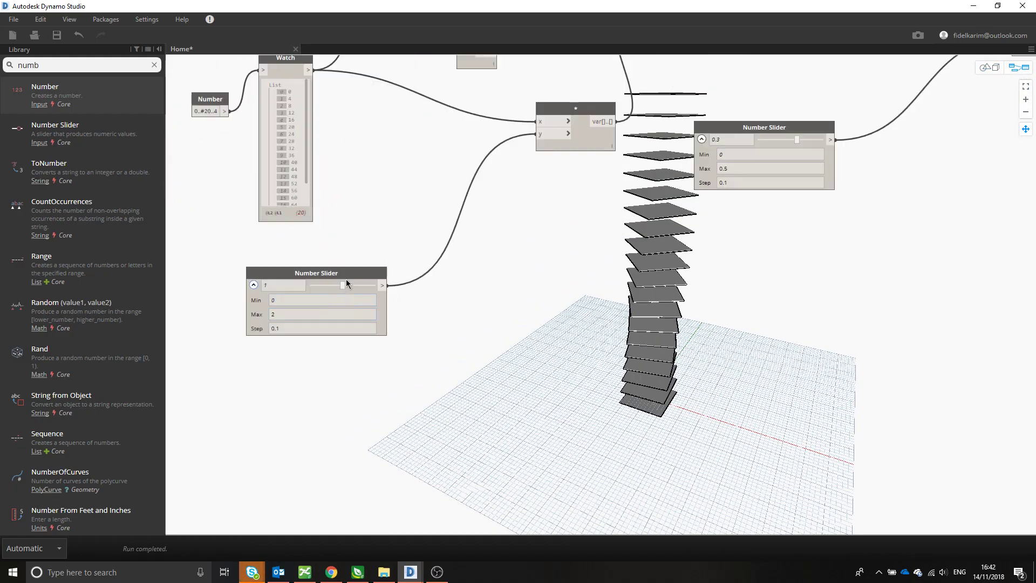
scroll(346, 282, up, 1)
drag(342, 283, 364, 289)
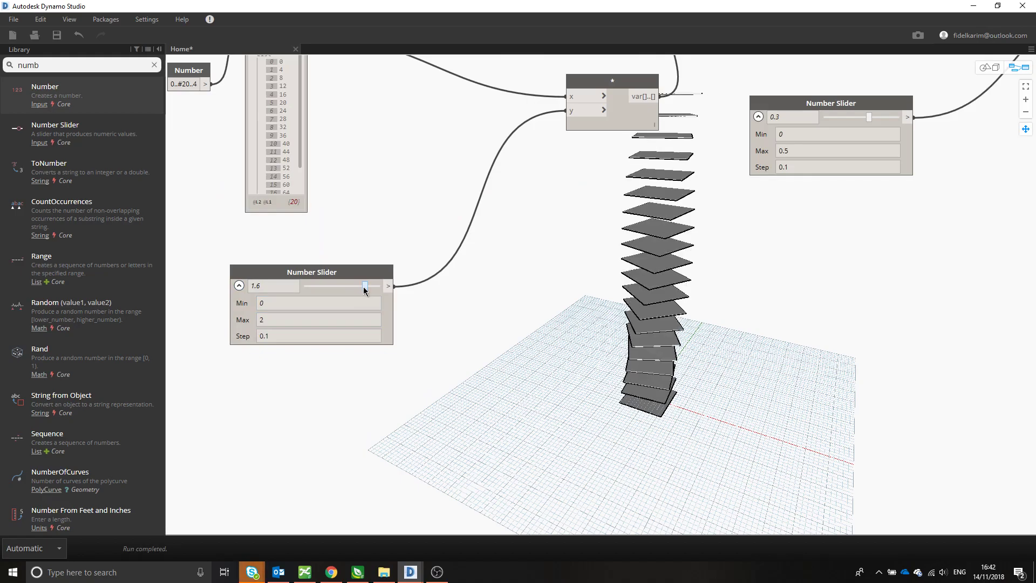
- Set the Number Slider that multiplies the rotation degrees to 0.6
click(1018, 67)
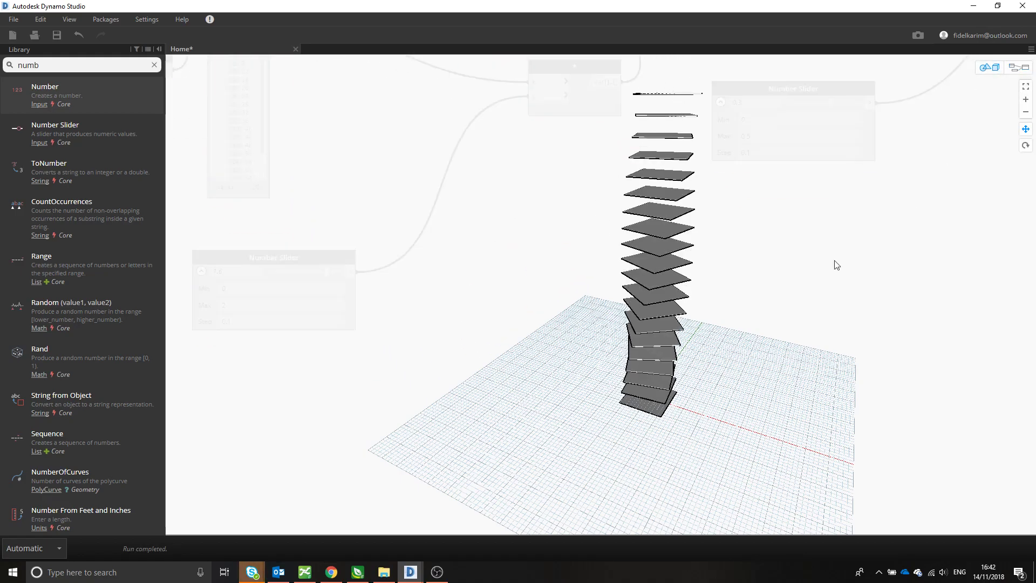
scroll(649, 281, down, 1)
middle_drag(649, 281, 850, 331)
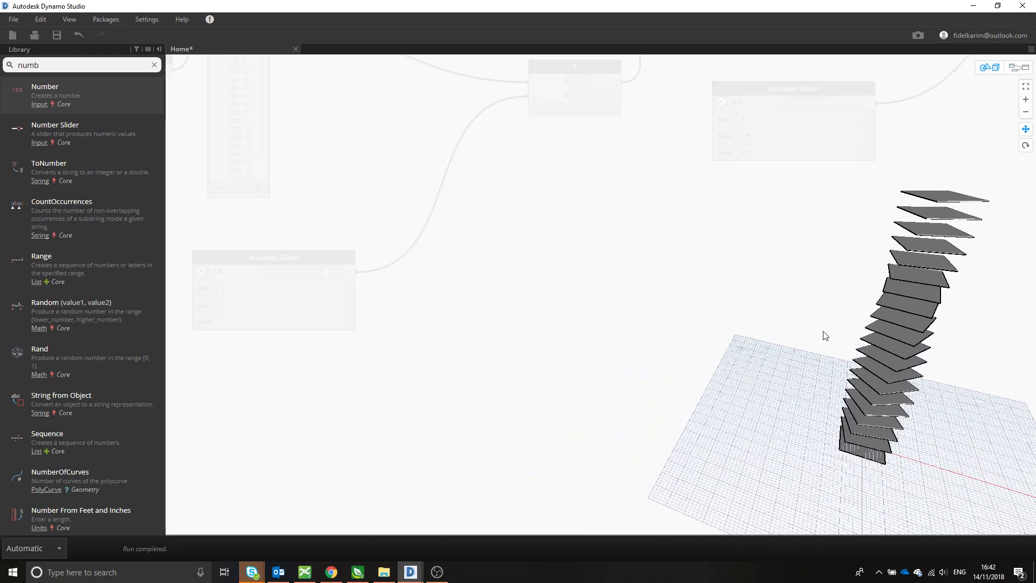
click(1019, 68)
drag(327, 271, 307, 272)
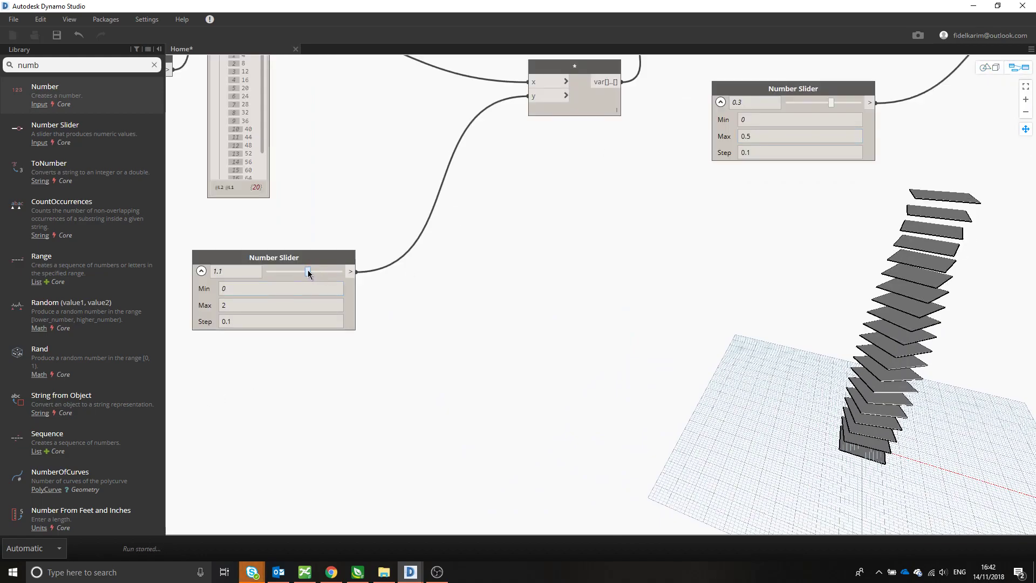
drag(307, 271, 289, 271)
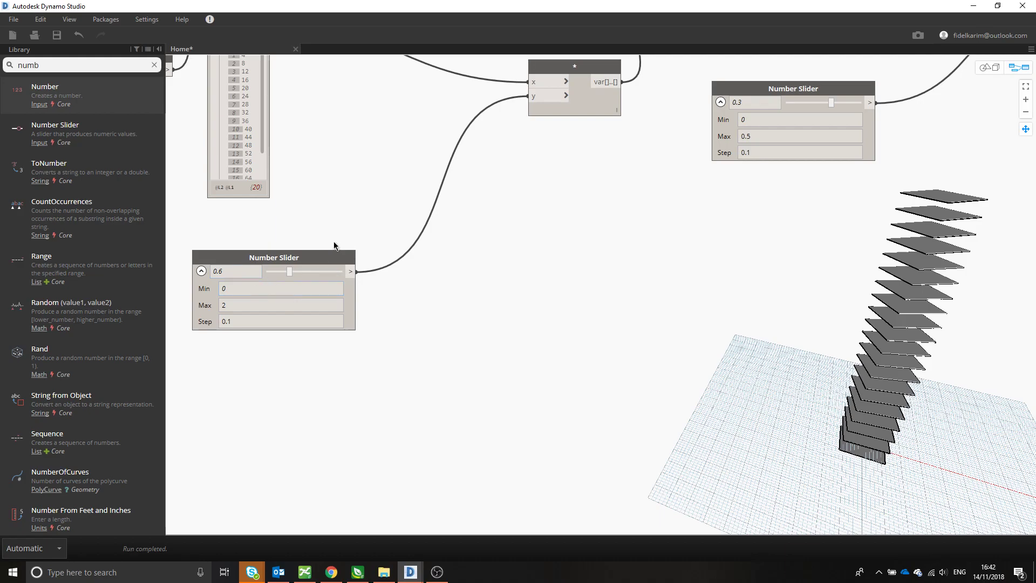
- Set the rectangle's length slider to 17 and lower the value of its width slider
middle_drag(669, 296, 833, 415)
scroll(739, 284, down, 3)
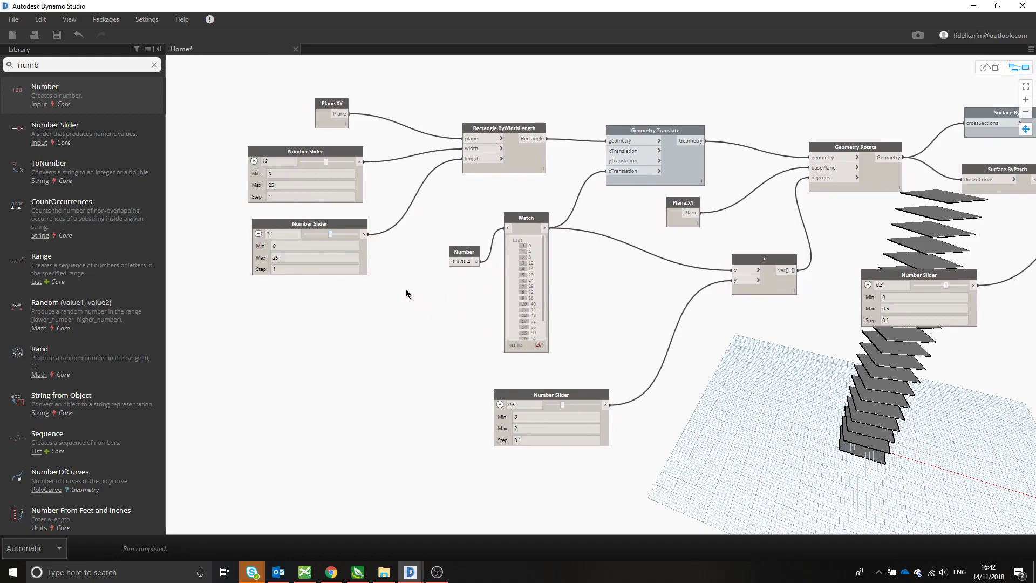
drag(330, 234, 341, 235)
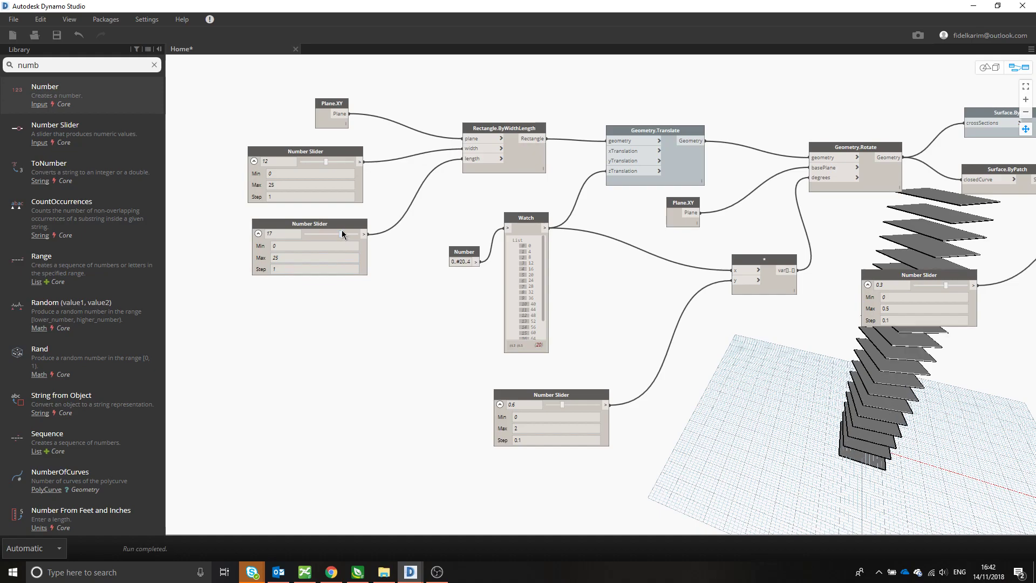
drag(326, 169, 315, 169)
- Turn off the geometry preview of the Surface.ByPatch and Surface.Thicken nodes
middle_drag(684, 317, 479, 284)
middle_drag(844, 296, 585, 377)
right_click(574, 209)
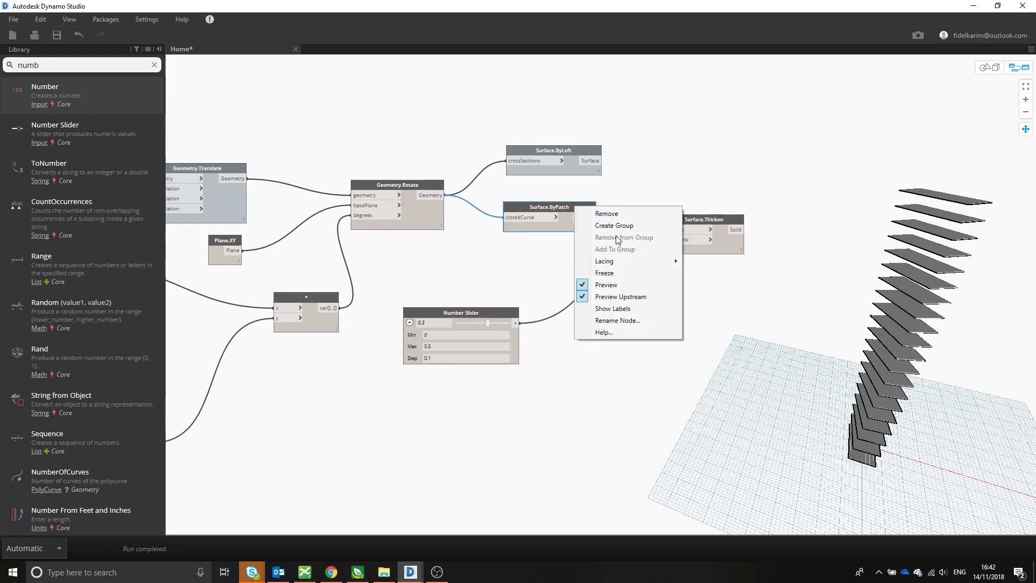
click(619, 283)
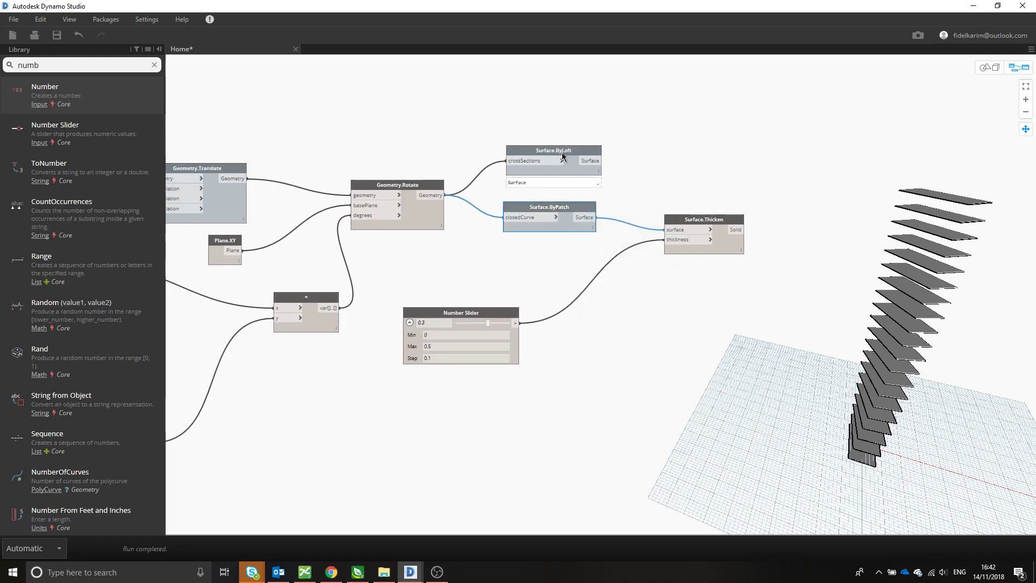
right_click(710, 219)
click(742, 298)
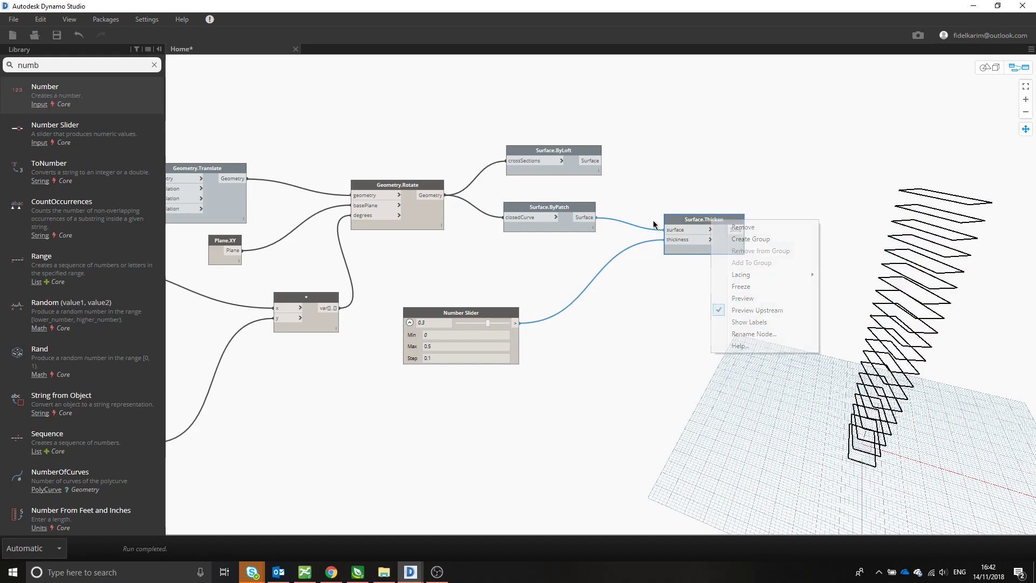
- Turn on the preview of the Surface.ByLoft node and inspect the lofted facade in the geometry view
right_click(569, 157)
click(611, 232)
middle_drag(809, 303, 727, 312)
middle_drag(955, 297, 976, 234)
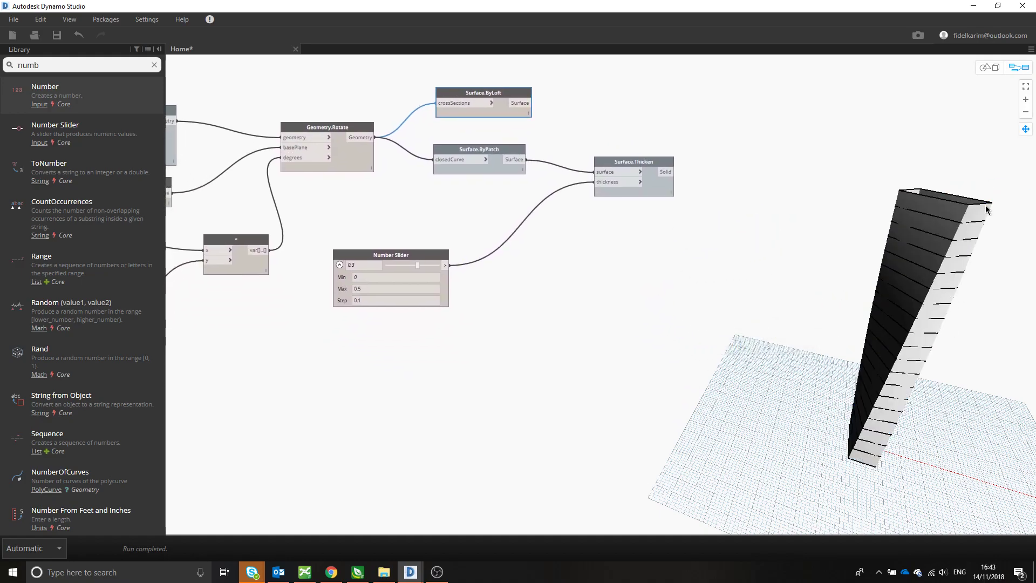
click(990, 67)
drag(960, 372, 769, 381)
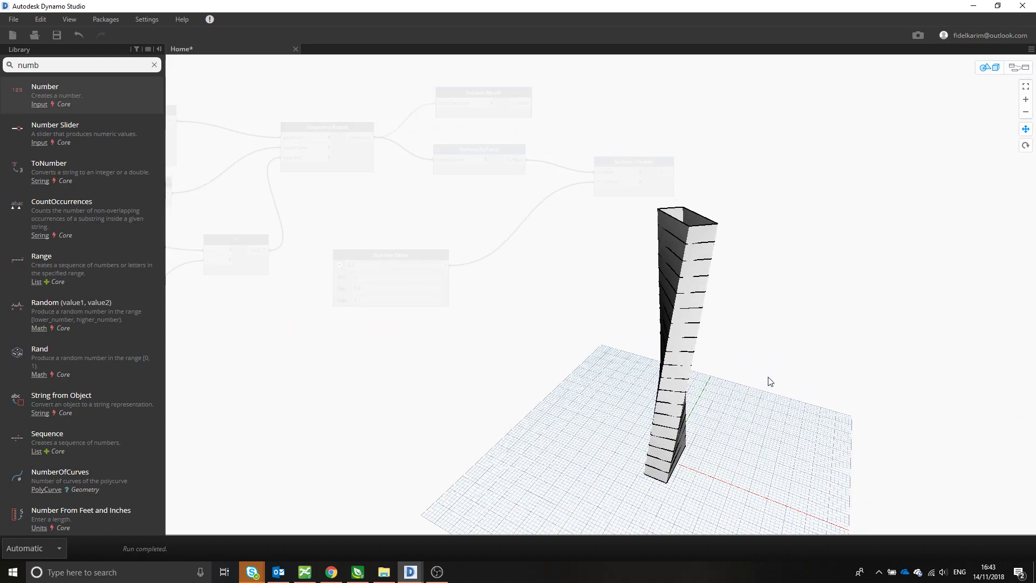